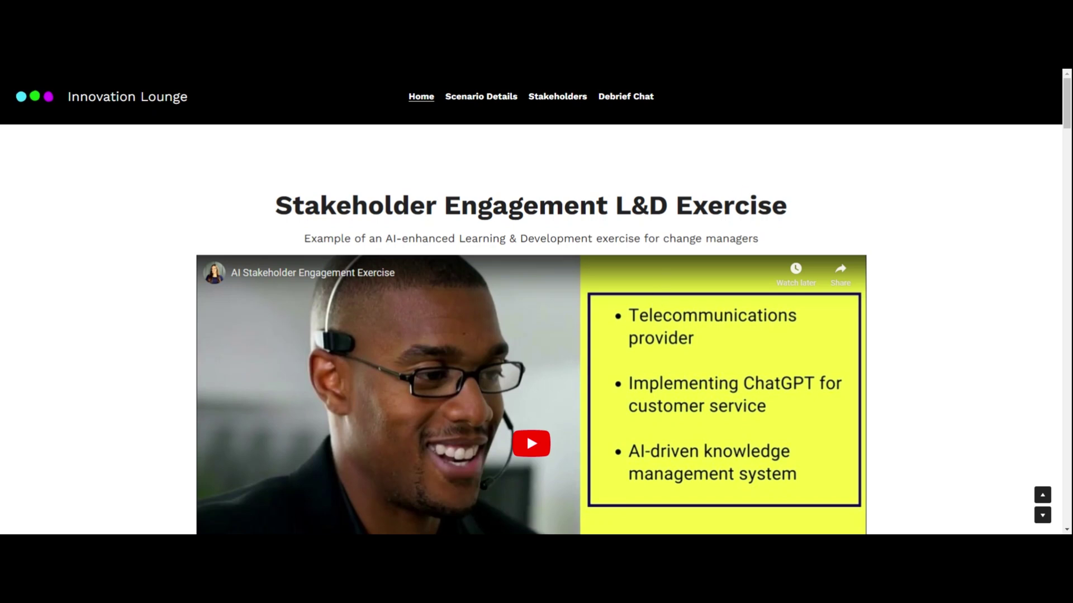
# - Review the Stakeholder Engagement L&D Exercise introduction and highlight the title of each of the four How It Works stages
pyautogui.scroll(-1, 783, 166)
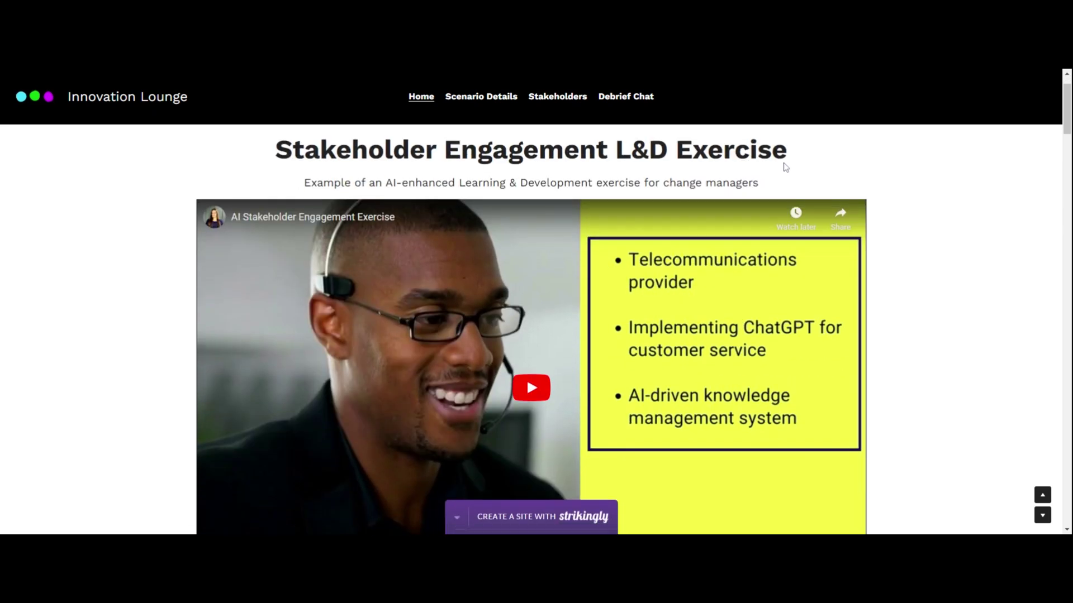
pyautogui.scroll(-1, 904, 210)
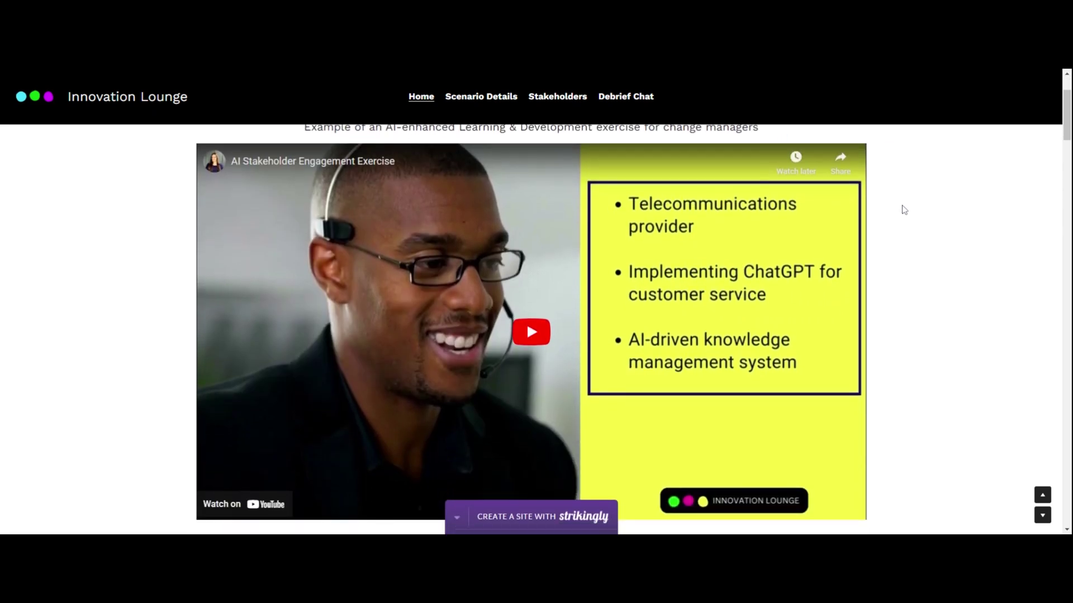
pyautogui.scroll(-1, 907, 227)
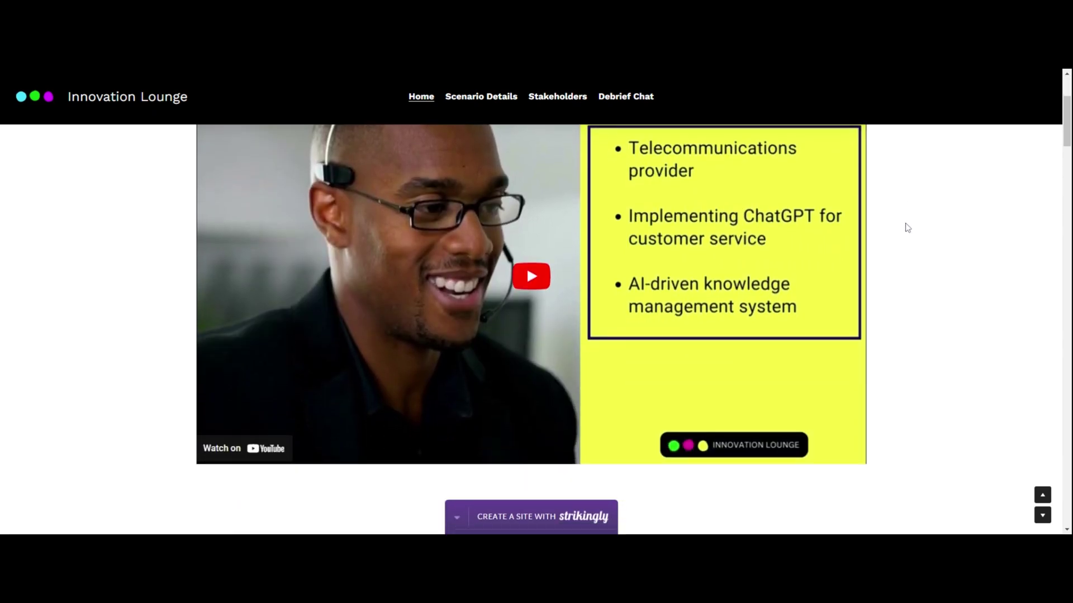
pyautogui.scroll(-6, 907, 227)
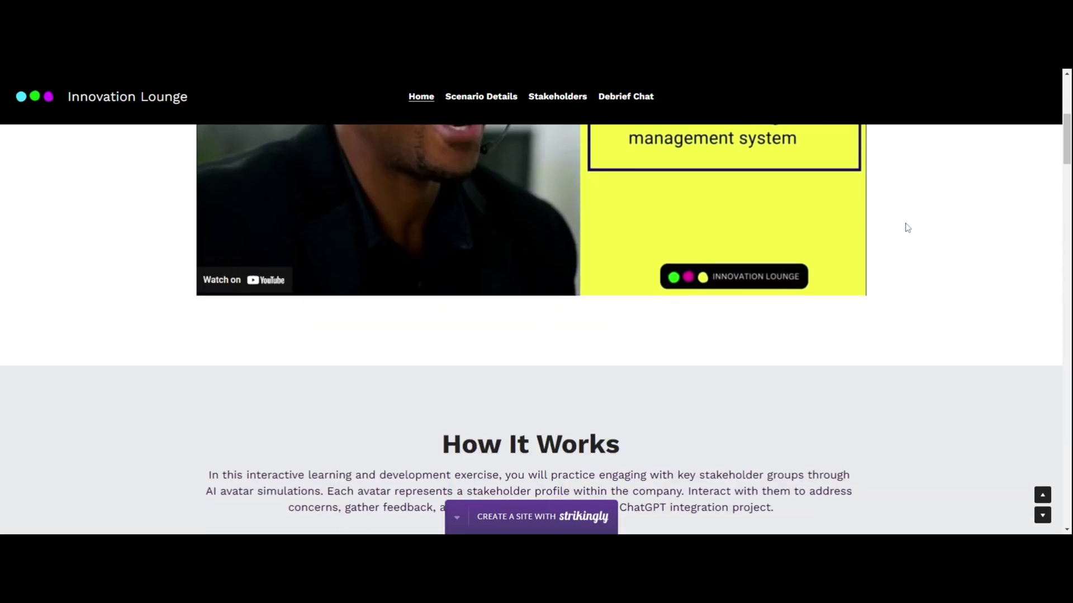
pyautogui.scroll(-2, 907, 227)
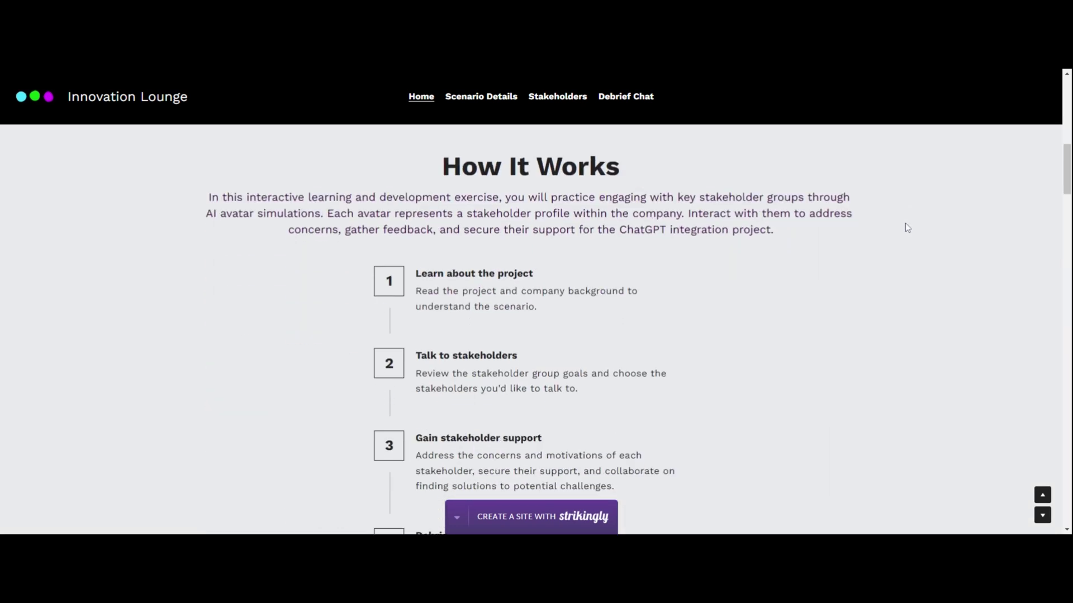
pyautogui.moveTo(556, 281); pyautogui.dragTo(418, 286)
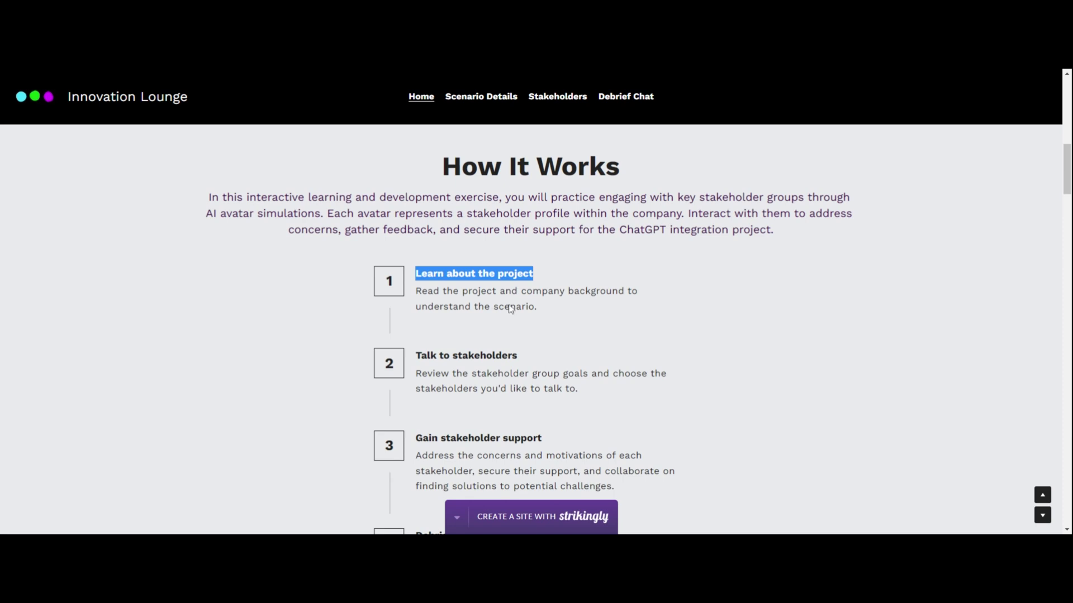
pyautogui.moveTo(537, 355); pyautogui.dragTo(415, 356)
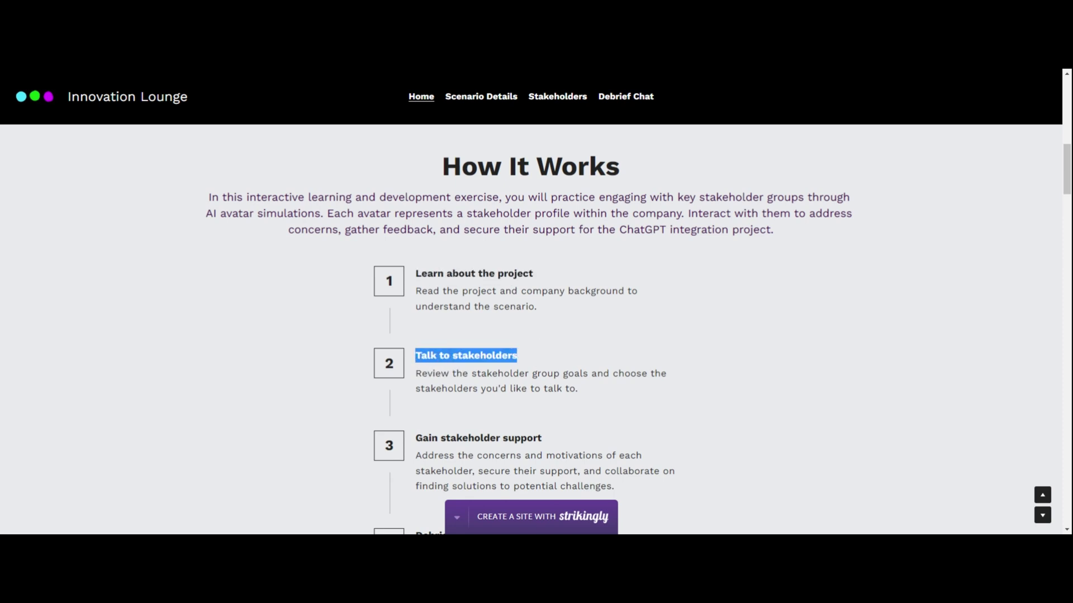
pyautogui.scroll(-2, 666, 326)
pyautogui.moveTo(543, 327); pyautogui.dragTo(416, 329)
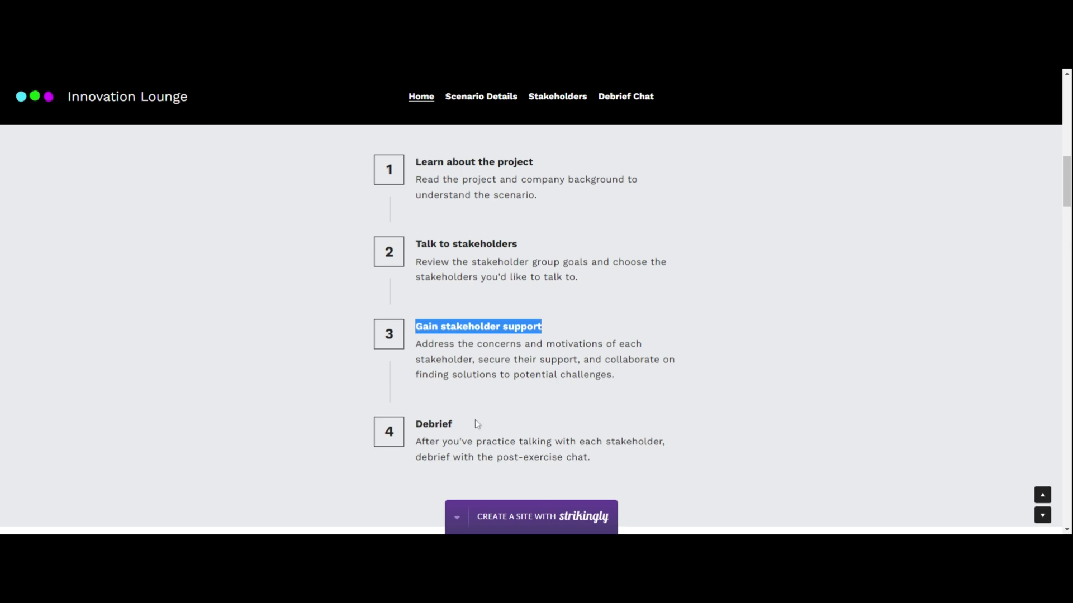
pyautogui.moveTo(415, 430); pyautogui.dragTo(453, 425)
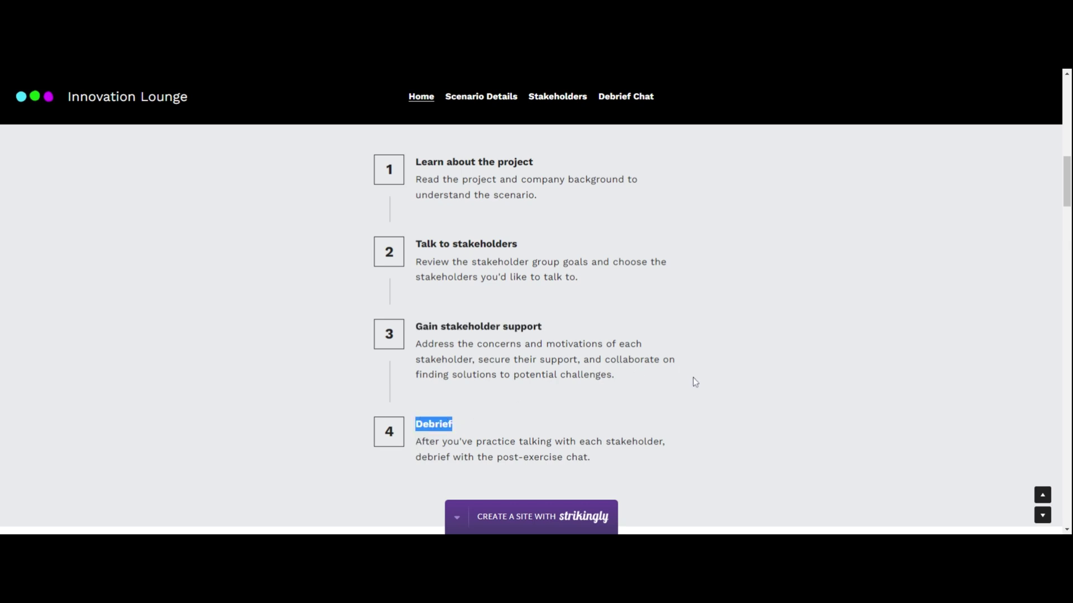
# - Examine the Scenario Details, highlighting the About NexaConnect and The ChatGPT Project headings
pyautogui.scroll(-7, 695, 382)
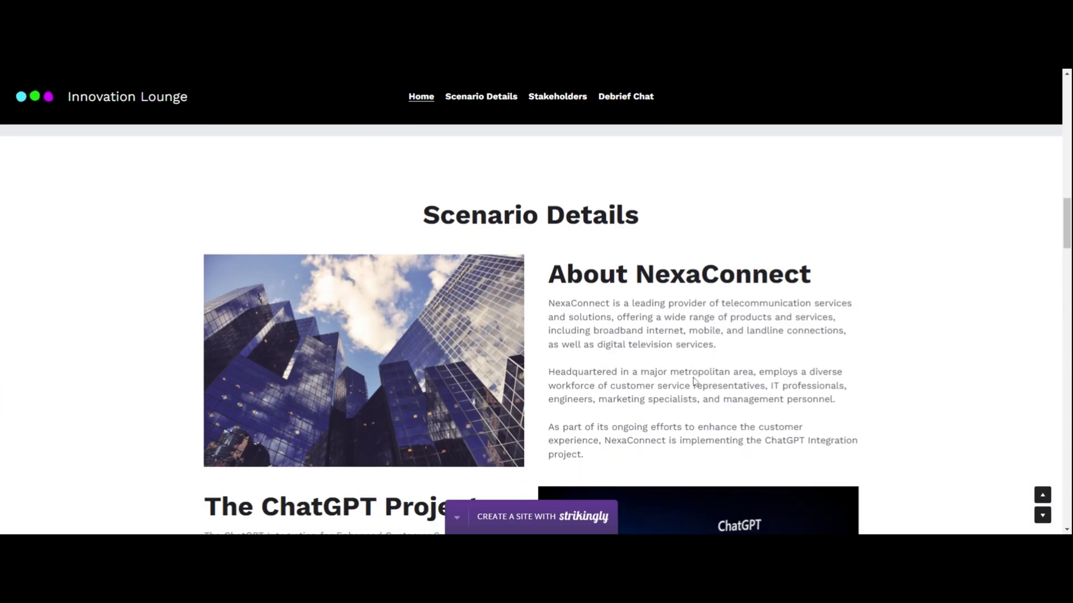
pyautogui.scroll(-1, 695, 382)
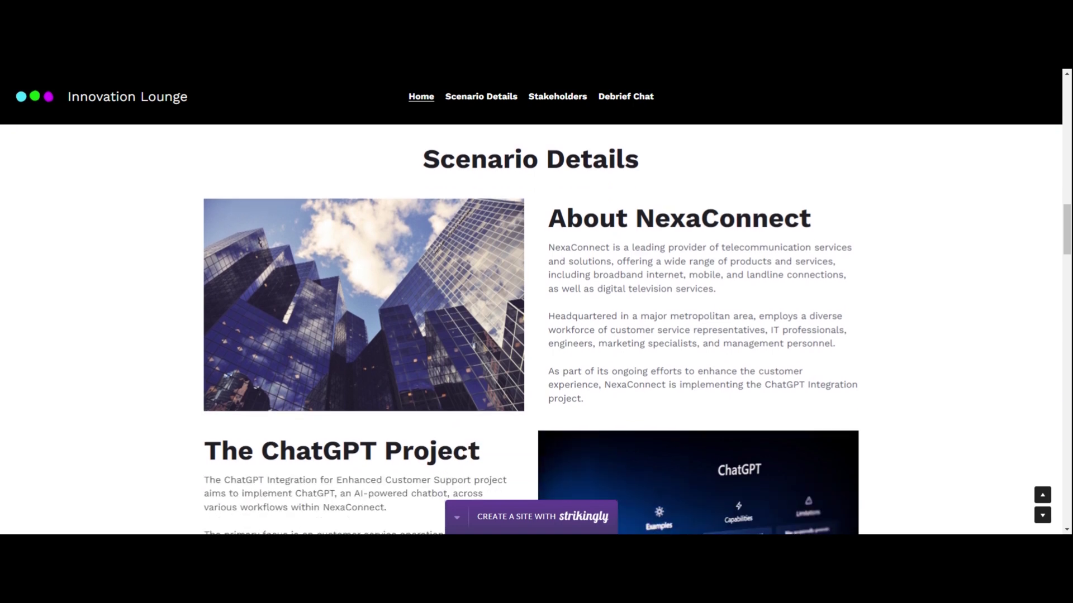
pyautogui.moveTo(549, 218); pyautogui.dragTo(844, 216)
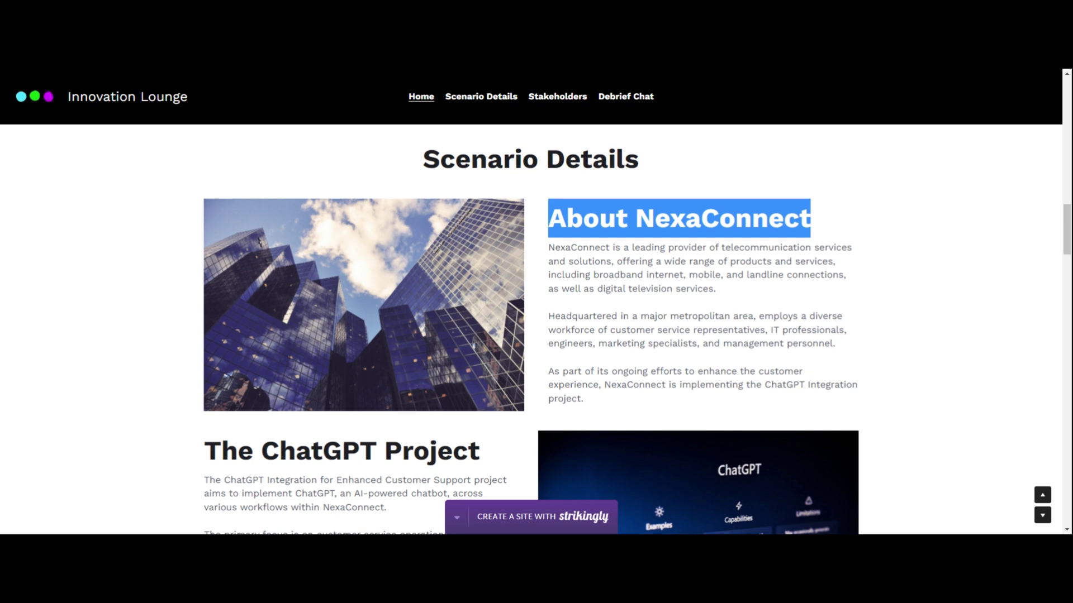
pyautogui.scroll(-4, 427, 330)
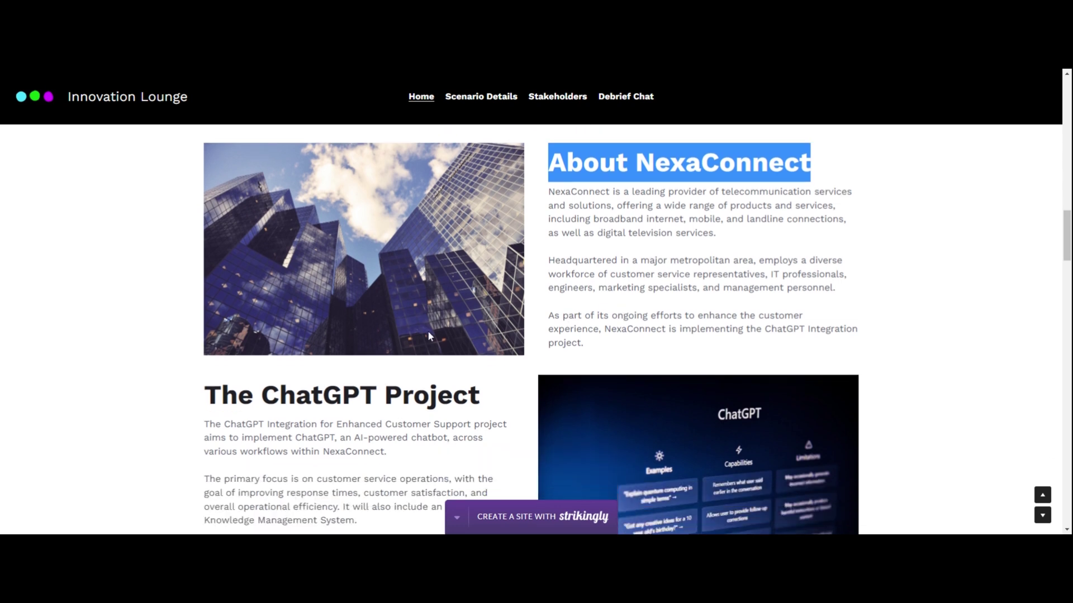
pyautogui.moveTo(480, 228); pyautogui.dragTo(203, 227)
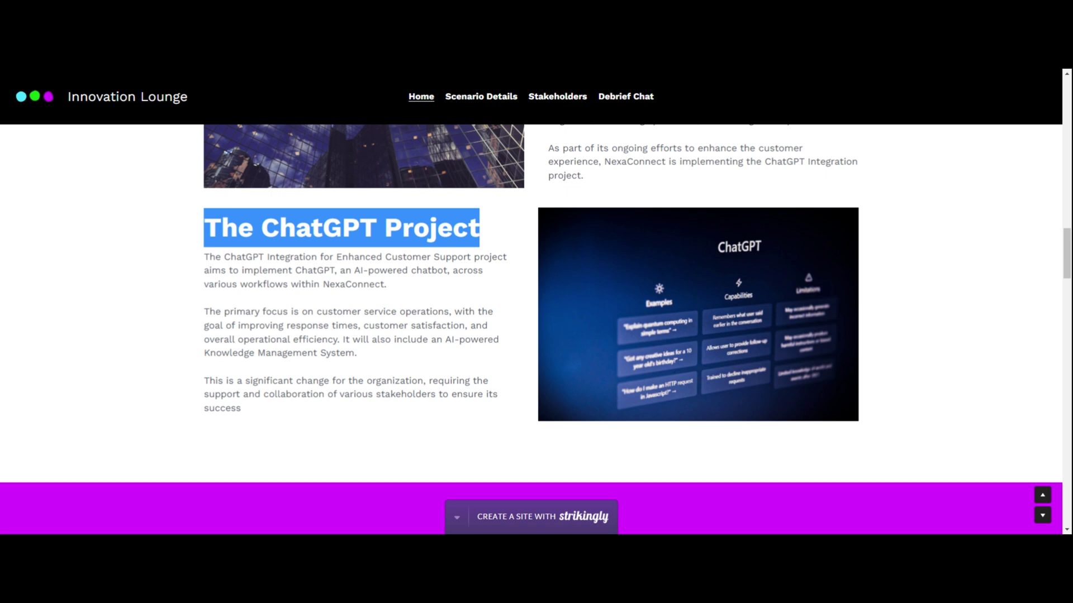
# - Examine the Stakeholders introduction and the Regional Managers group, highlighting its Goal label and viewing both profiles
pyautogui.scroll(-7, 366, 327)
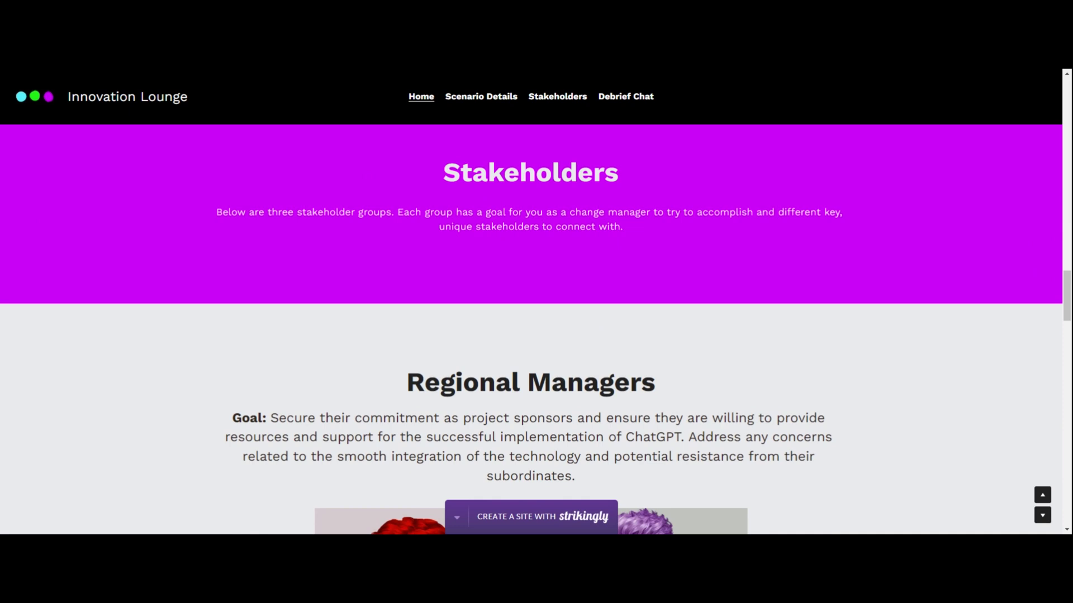
pyautogui.scroll(-3, 531, 333)
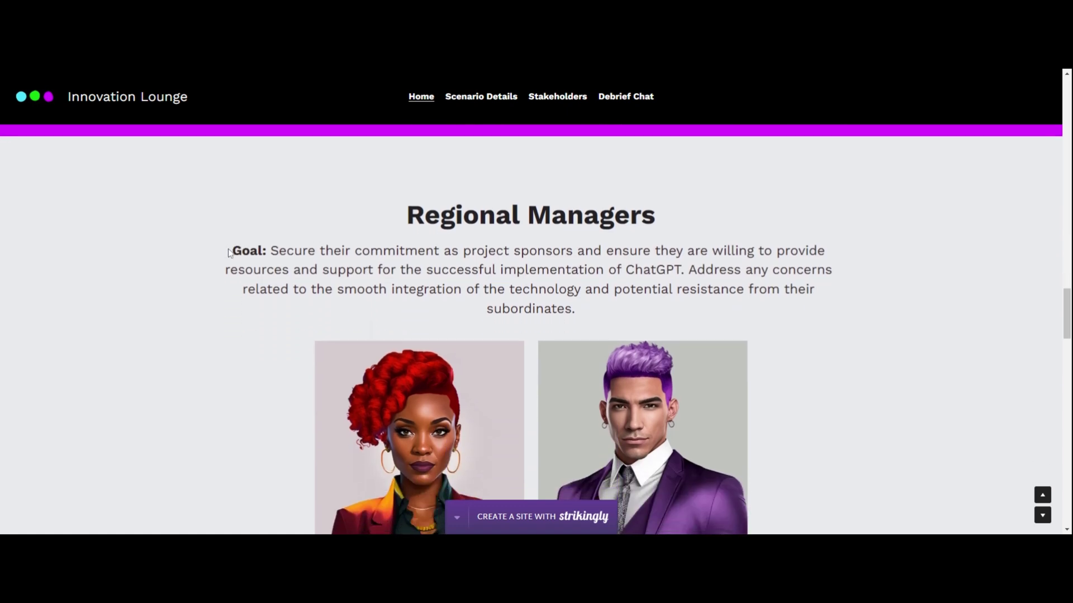
pyautogui.moveTo(231, 252); pyautogui.dragTo(270, 251)
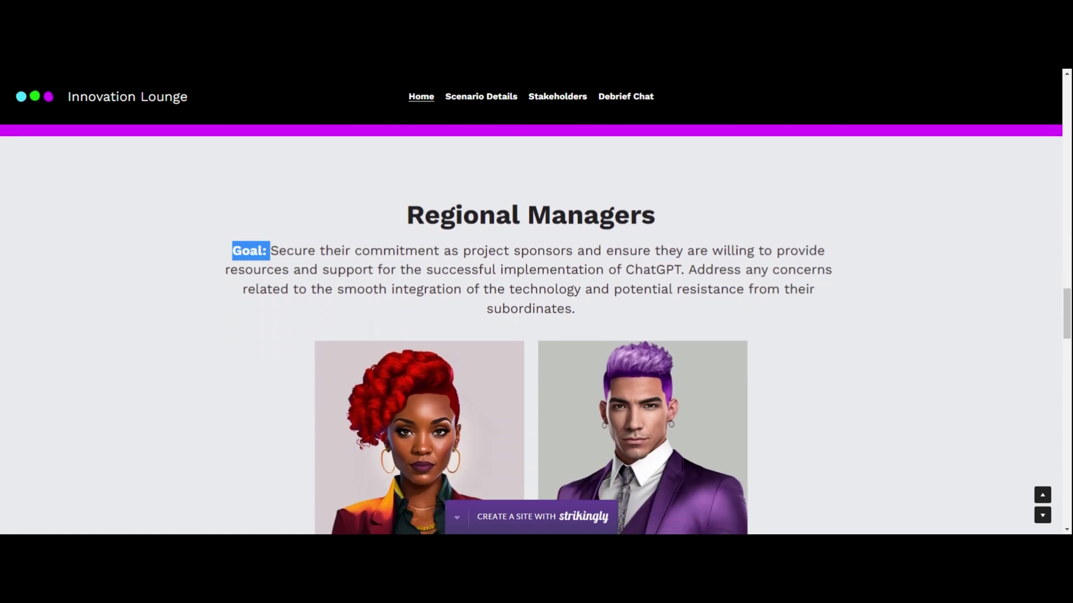
pyautogui.scroll(-3, 327, 278)
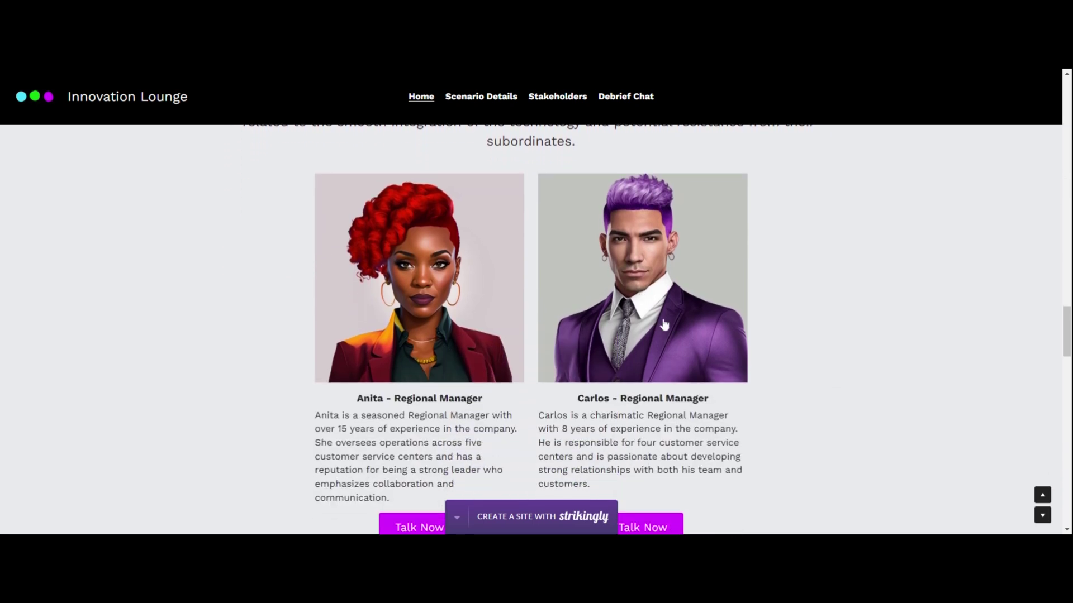
pyautogui.scroll(-2, 662, 335)
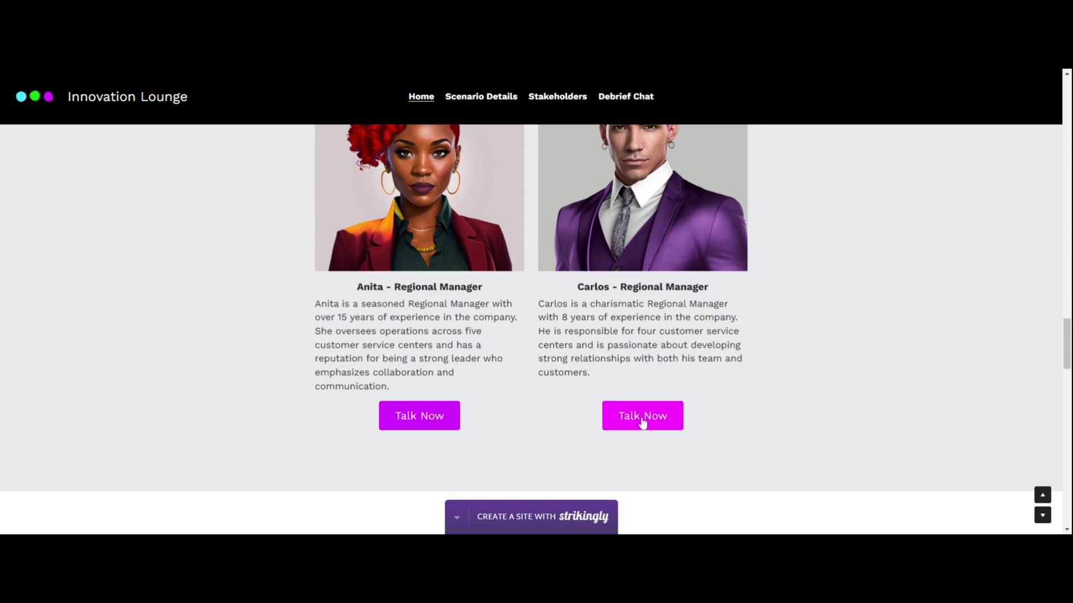
# - Examine the goals and stakeholder profiles of the Customer Service Managers and Customer Service Representatives groups
pyautogui.scroll(-4, 643, 422)
pyautogui.scroll(-4, 642, 422)
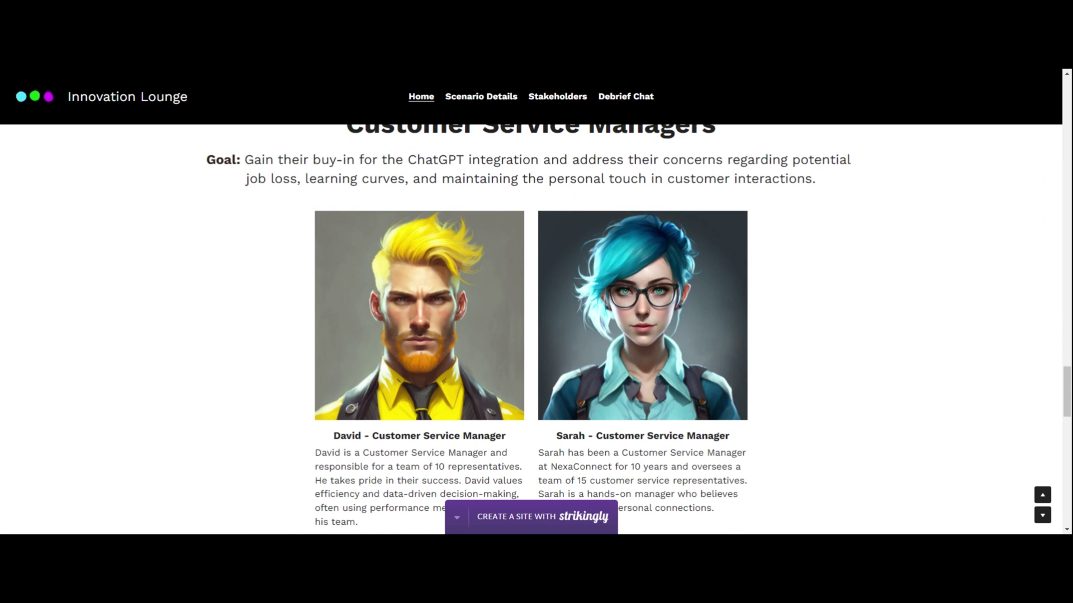
pyautogui.scroll(-3, 641, 420)
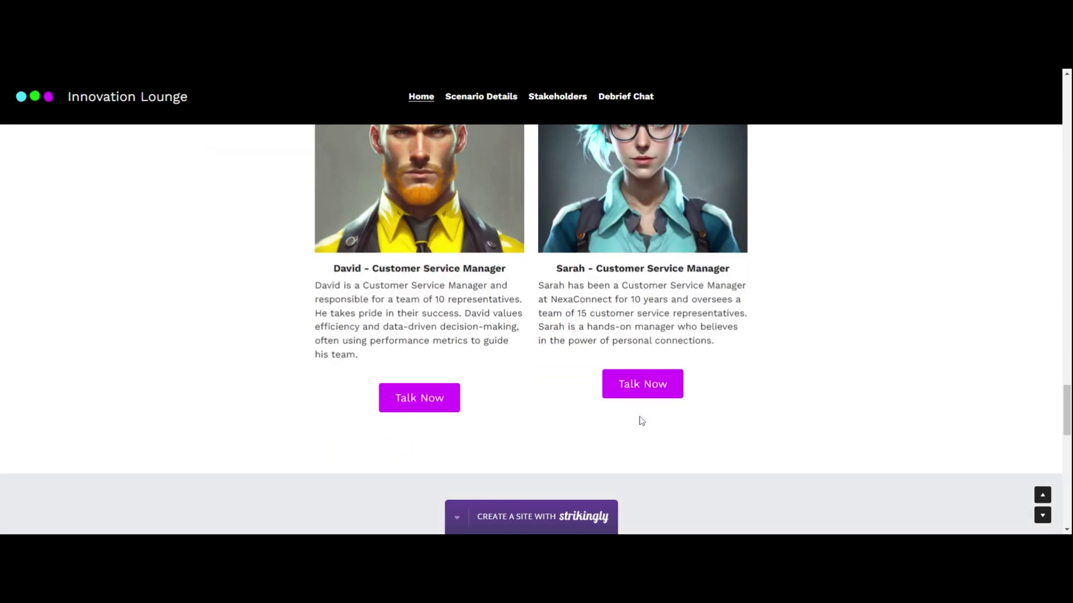
pyautogui.scroll(-5, 640, 420)
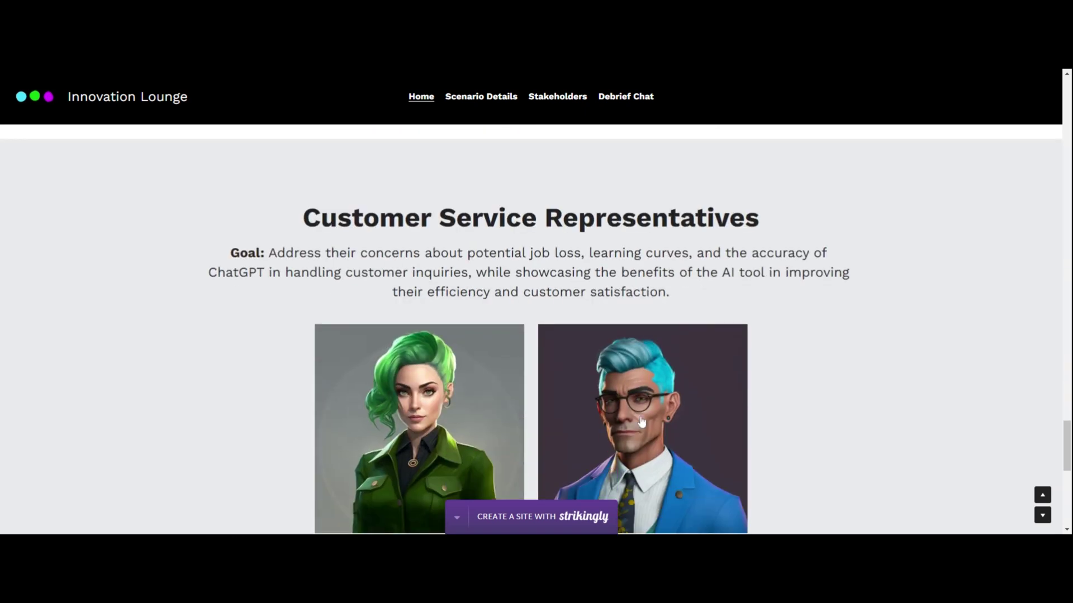
pyautogui.scroll(-2, 642, 422)
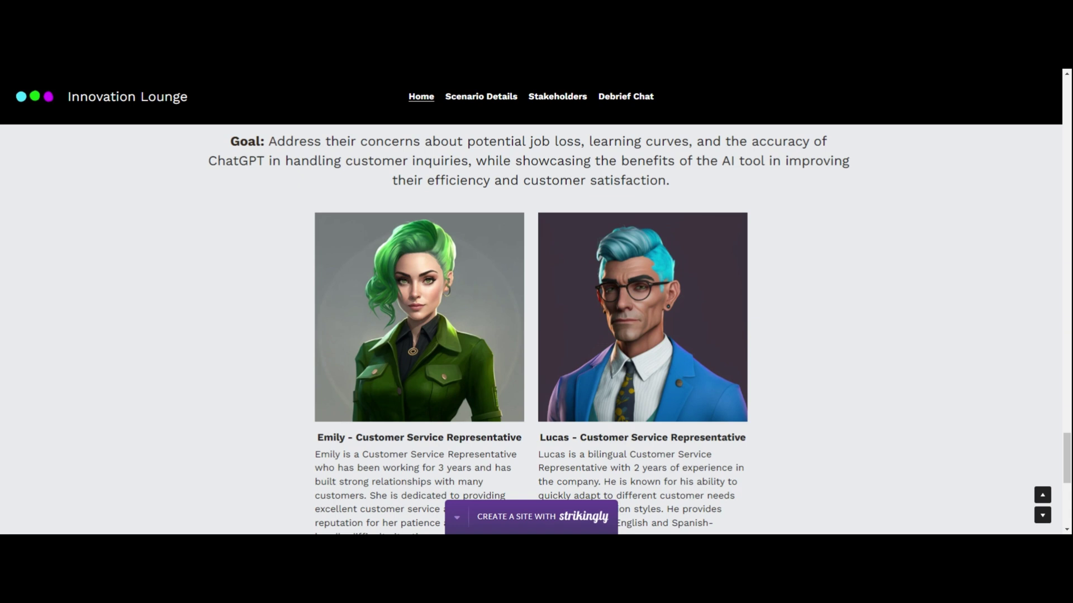
pyautogui.scroll(-6, 531, 330)
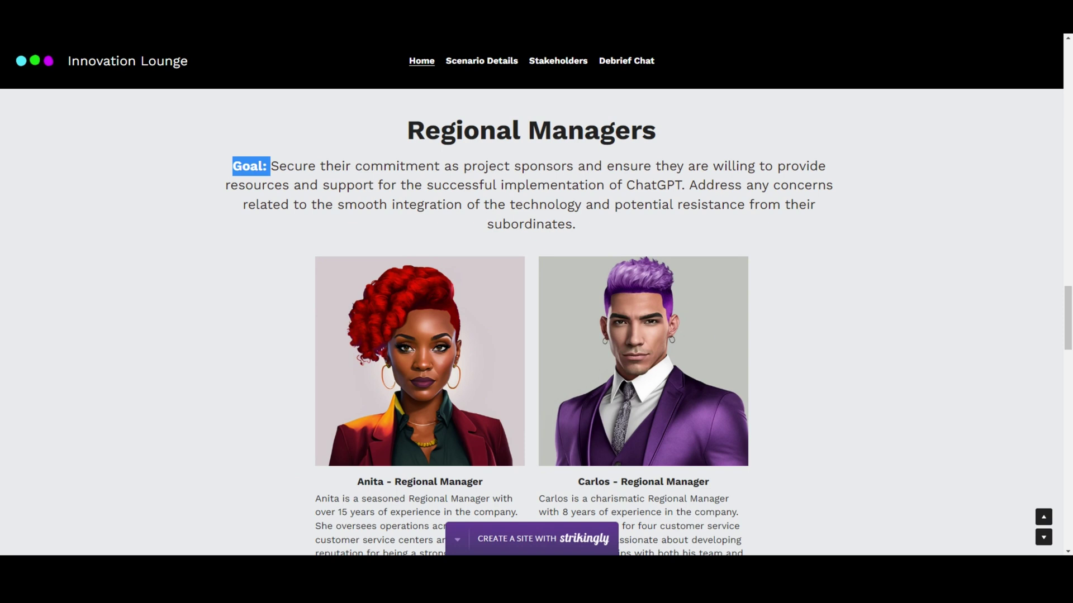
# - Compare the two Regional Managers' profiles, then open the purple-haired manager's chat with the microphone enabled
pyautogui.scroll(-1, 655, 196)
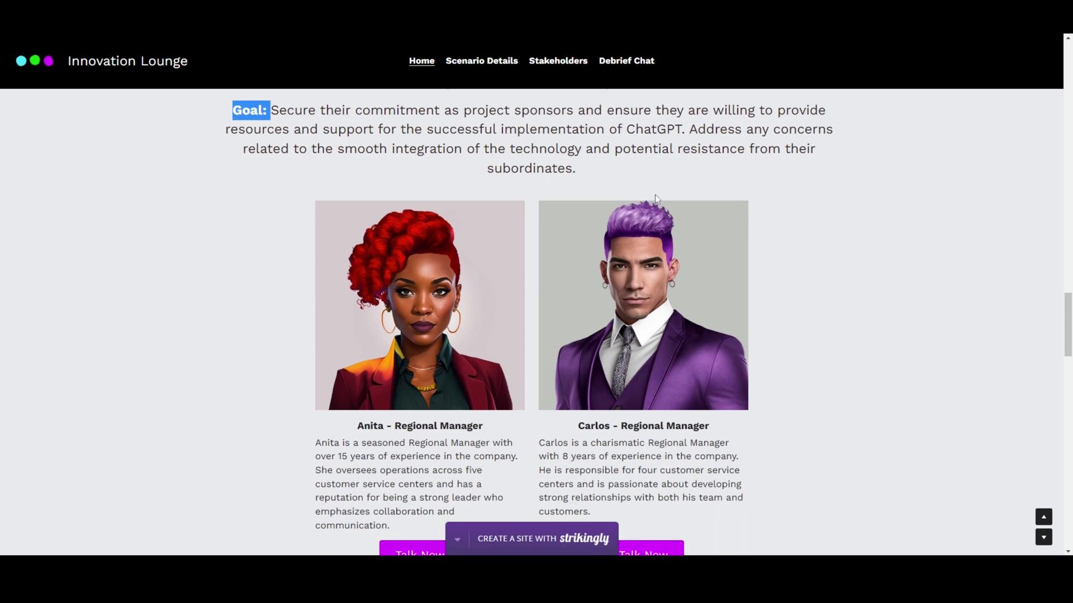
pyautogui.scroll(-2, 655, 189)
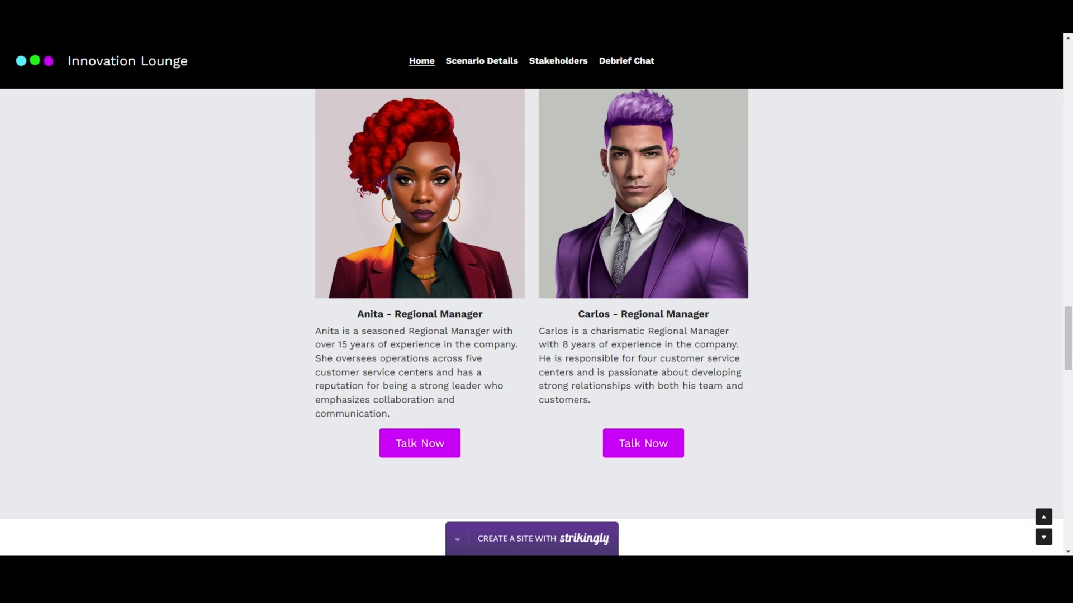
pyautogui.moveTo(468, 358); pyautogui.dragTo(436, 372)
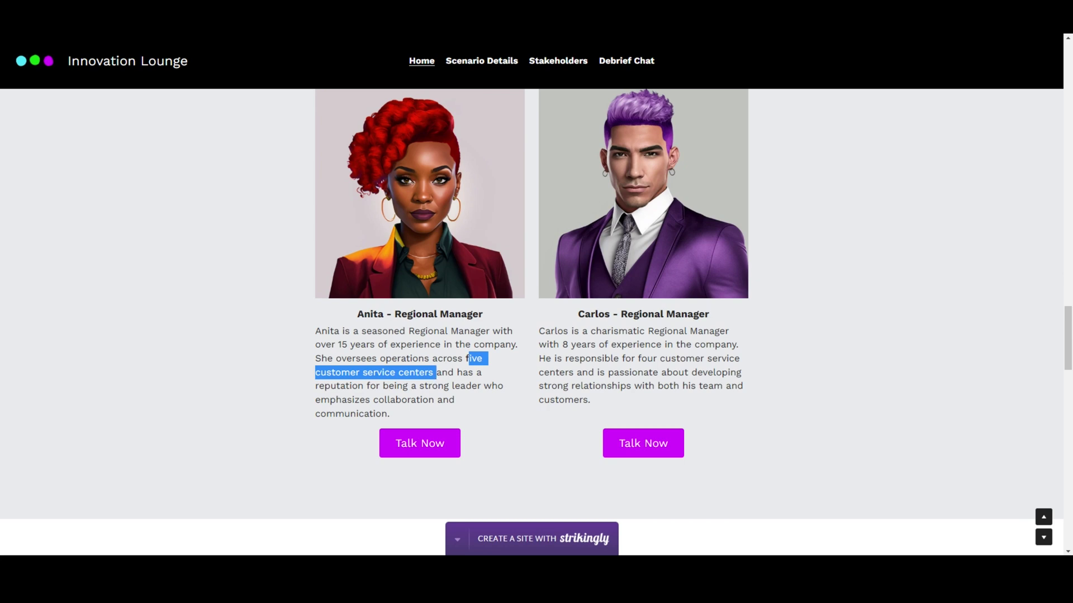
pyautogui.click(609, 329)
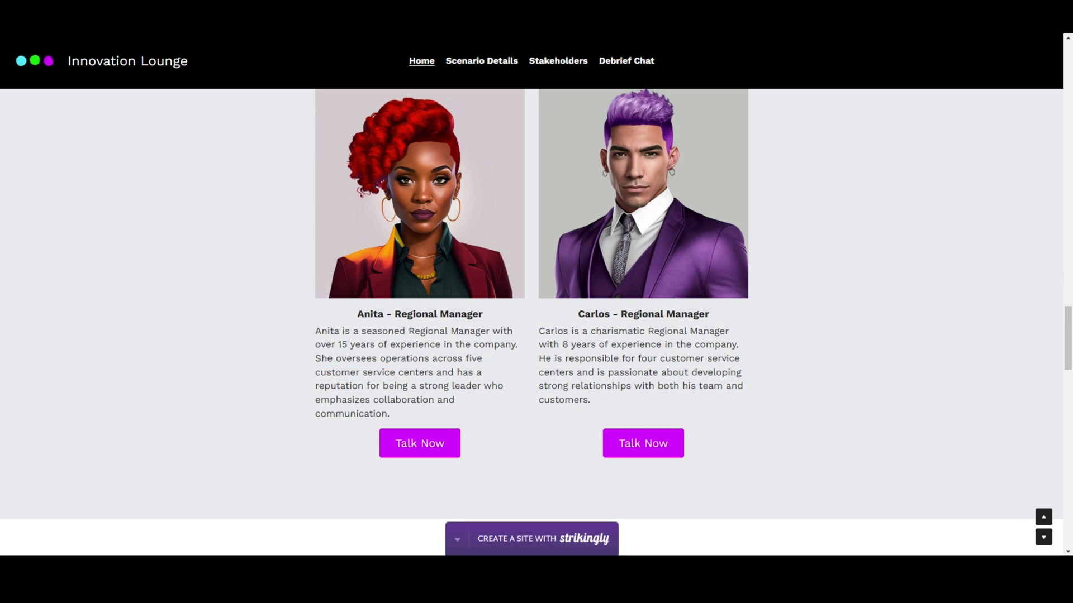
pyautogui.moveTo(562, 344); pyautogui.dragTo(574, 372)
pyautogui.click(586, 382)
pyautogui.click(645, 453)
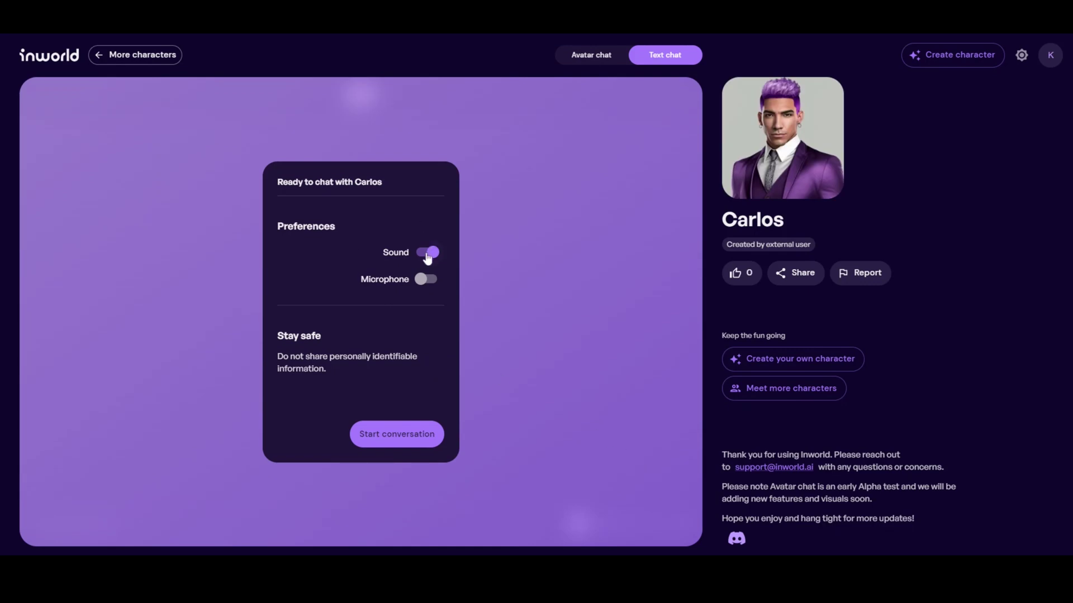
pyautogui.click(427, 282)
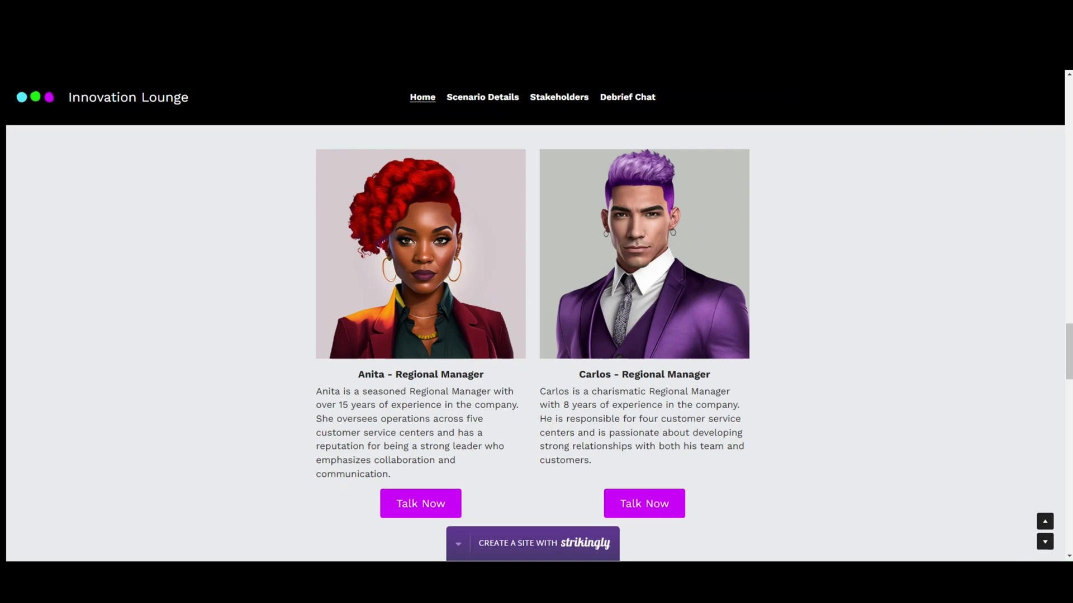
# - Open the chat with the bilingual Customer Service Representative from the exercise site's stakeholder profiles
pyautogui.scroll(-3, 187, 276)
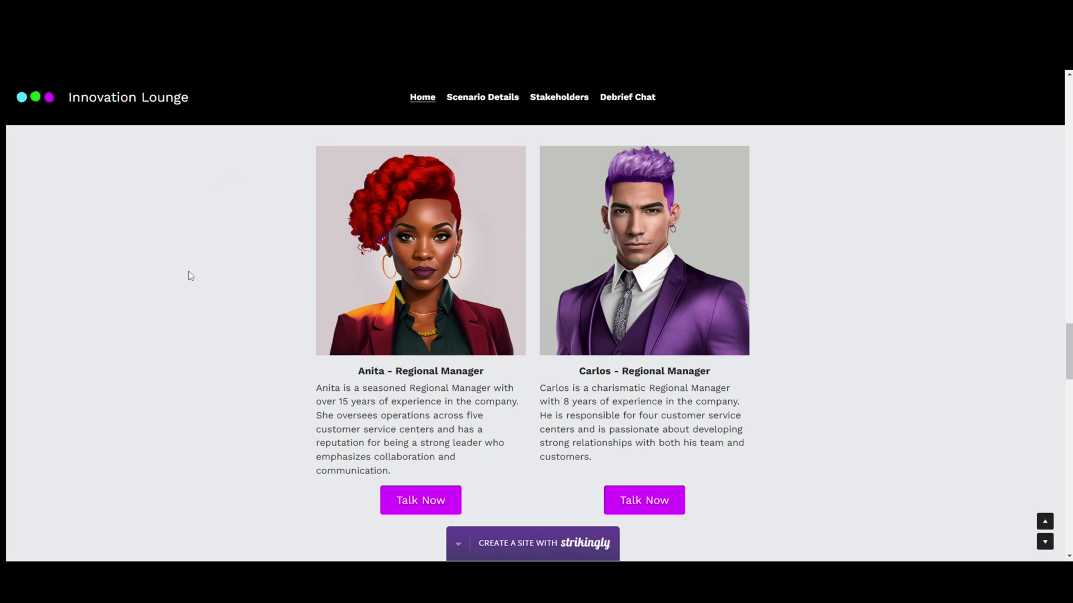
pyautogui.scroll(-15, 187, 276)
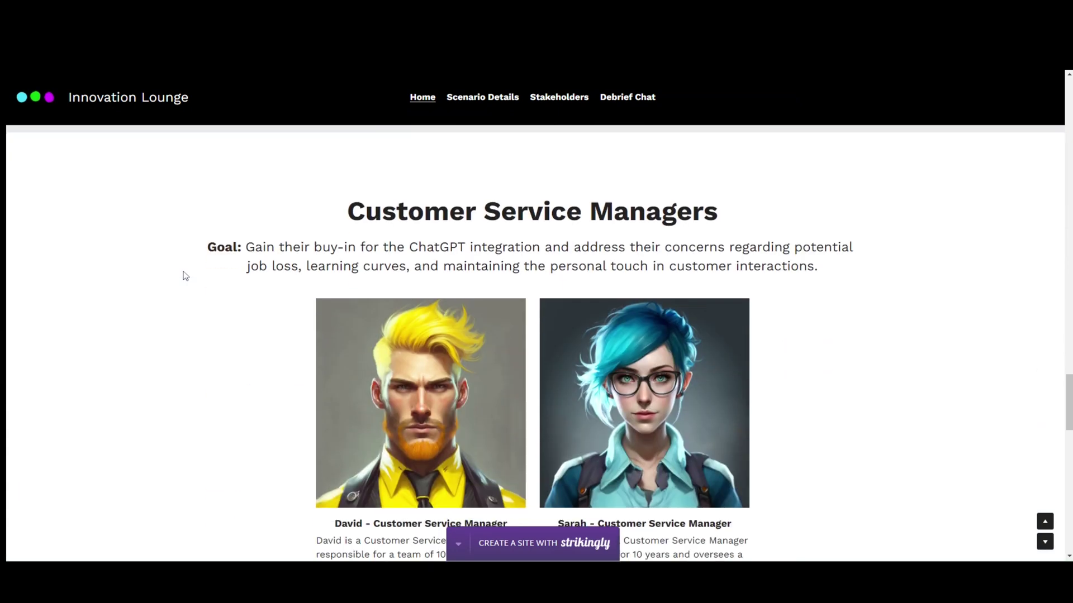
pyautogui.scroll(-8, 185, 276)
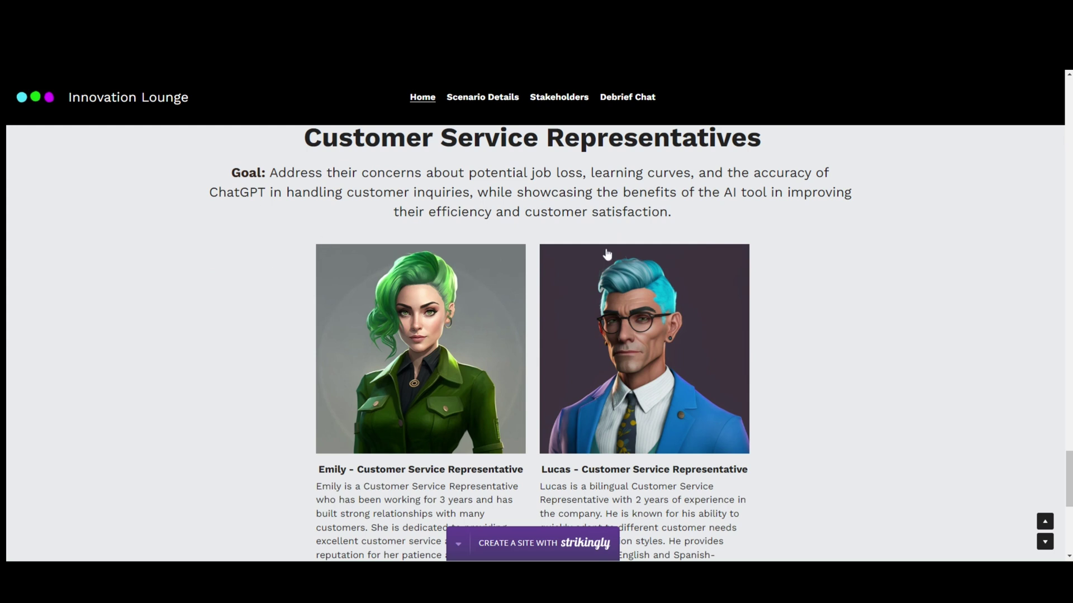
pyautogui.scroll(-2, 793, 267)
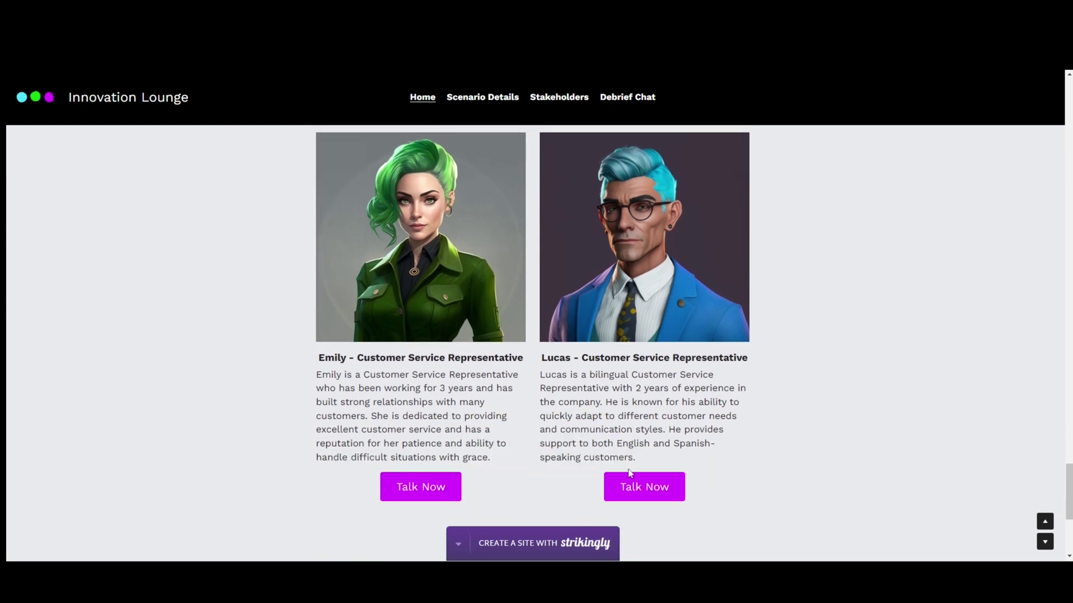
pyautogui.click(630, 488)
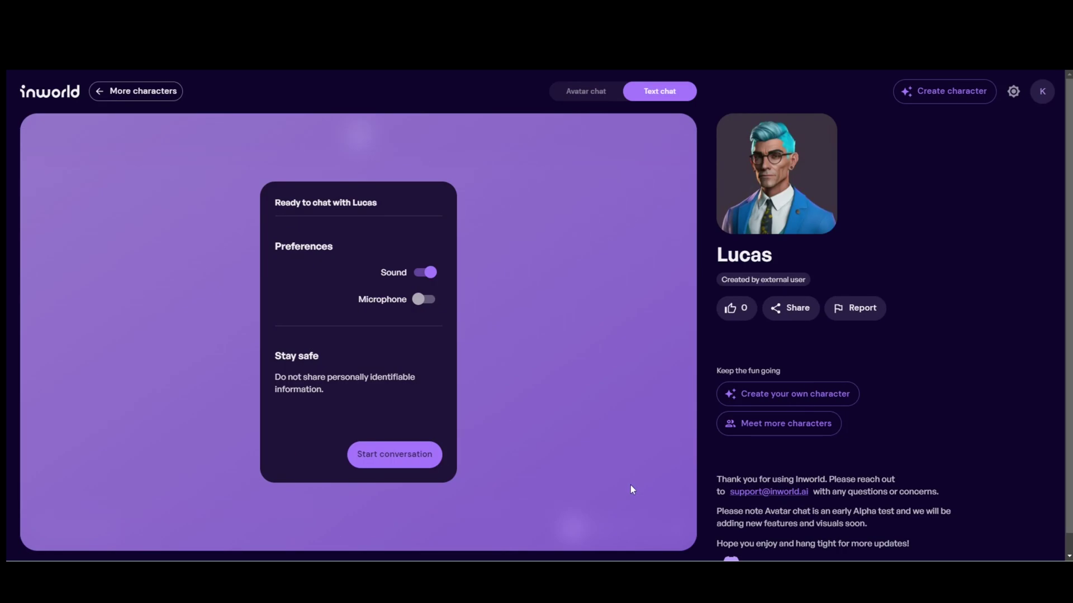
# - With sound off, ask the bilingual representative what he has heard about our project and highlight key sentences in his reply
pyautogui.click(429, 274)
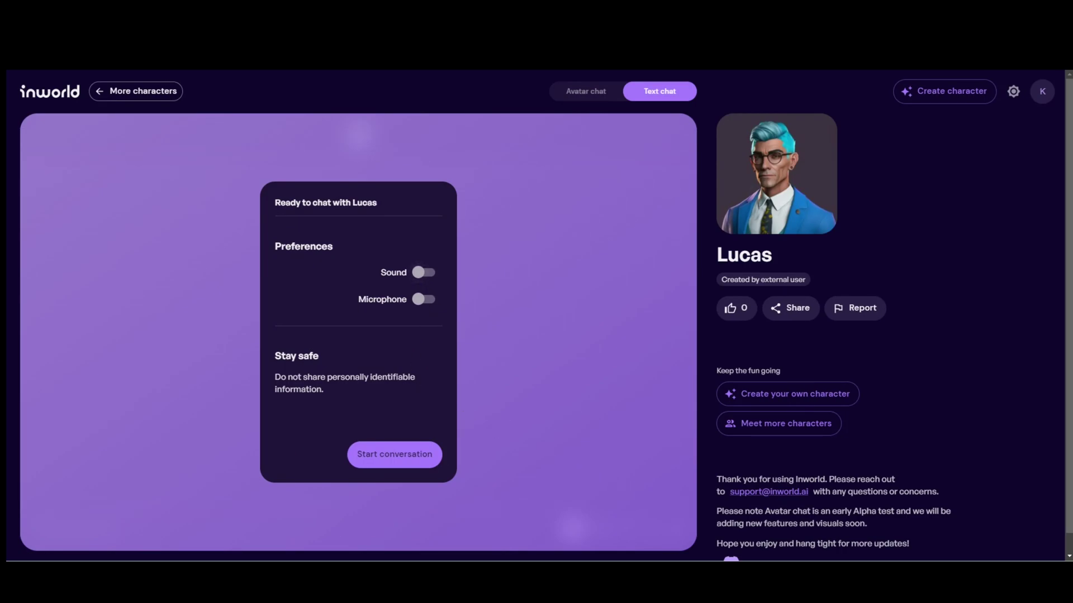
pyautogui.click(415, 463)
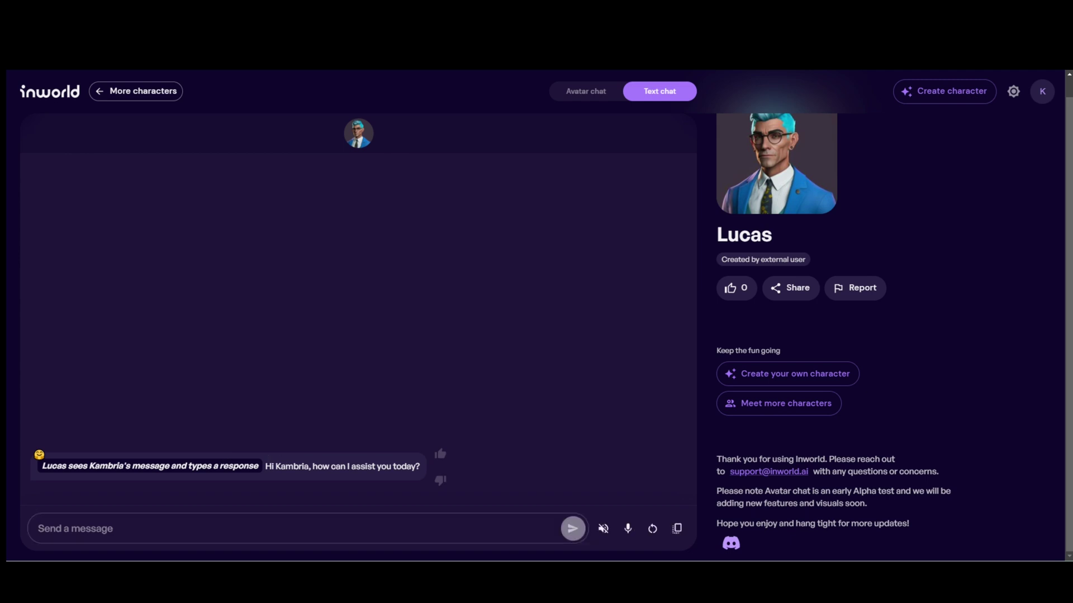
pyautogui.write('h')
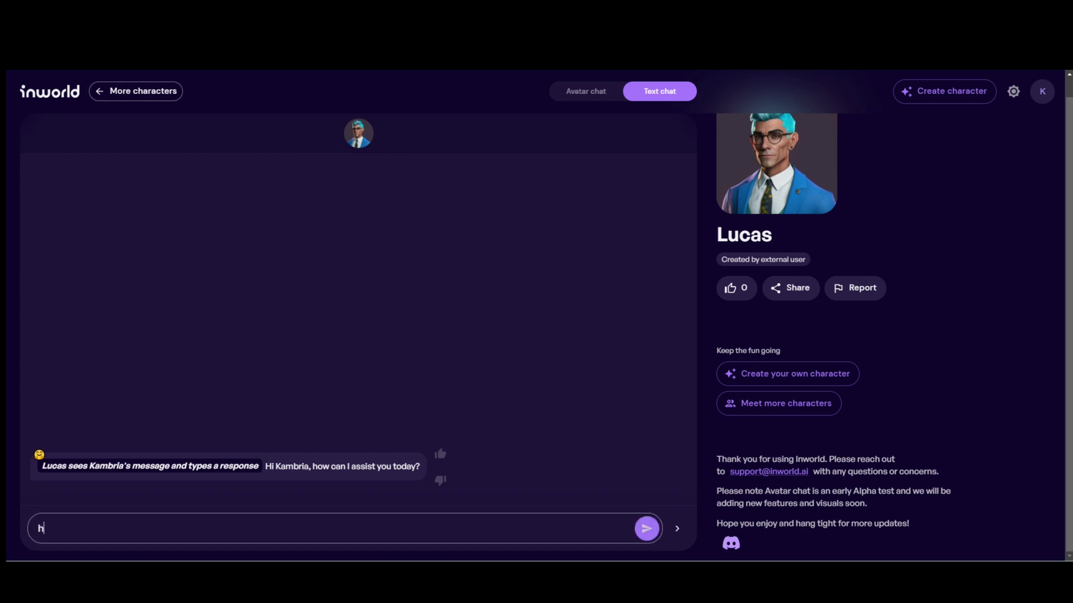
pyautogui.write('ey lucas. what have yo')
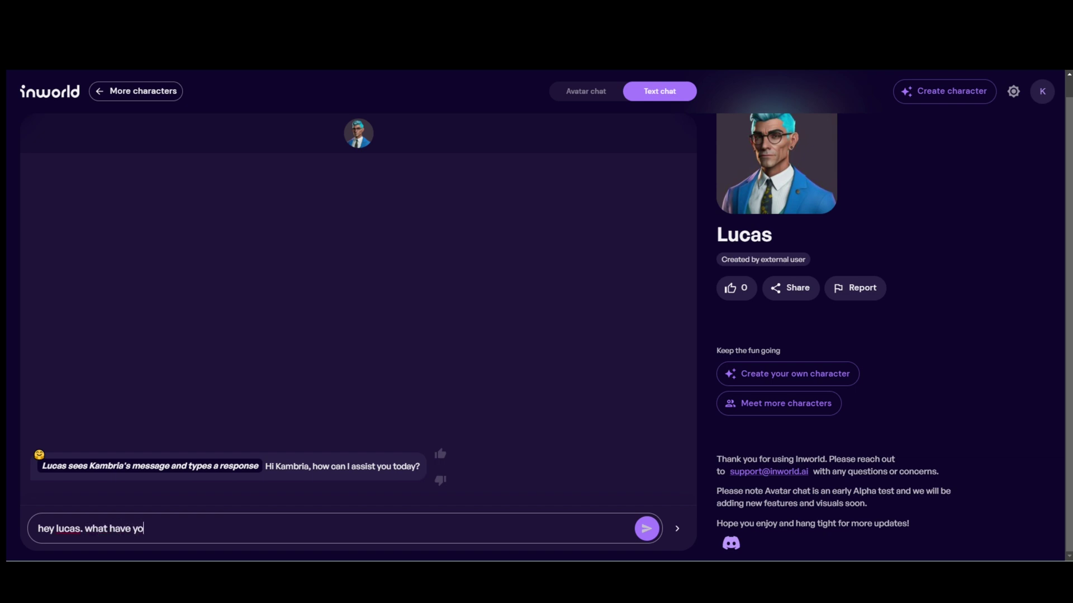
pyautogui.write('u heard about our project')
pyautogui.press('Return')
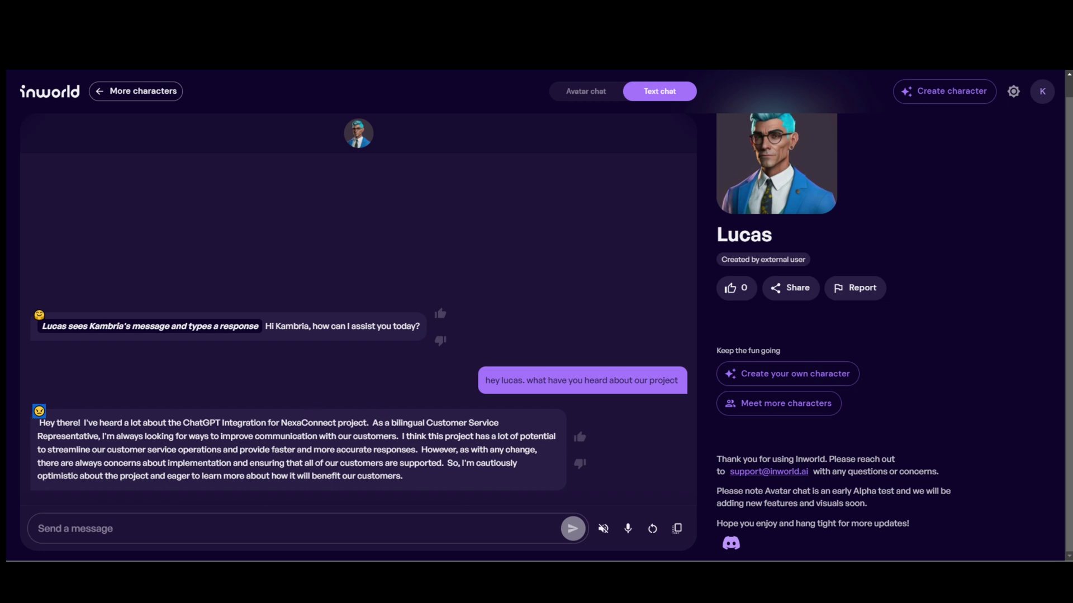
pyautogui.moveTo(380, 423); pyautogui.dragTo(402, 437)
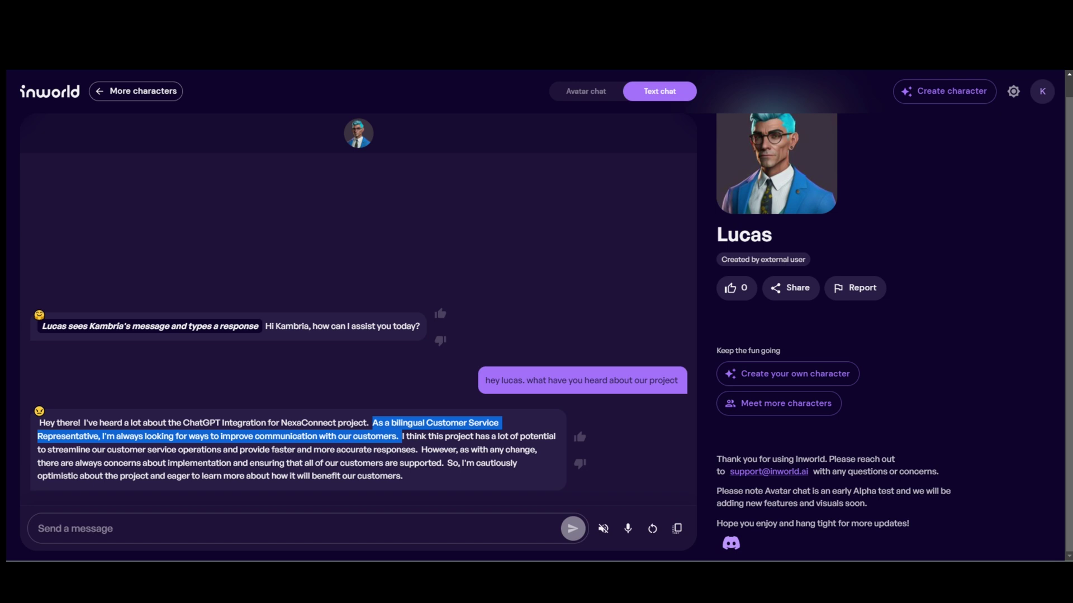
pyautogui.moveTo(421, 450); pyautogui.dragTo(447, 482)
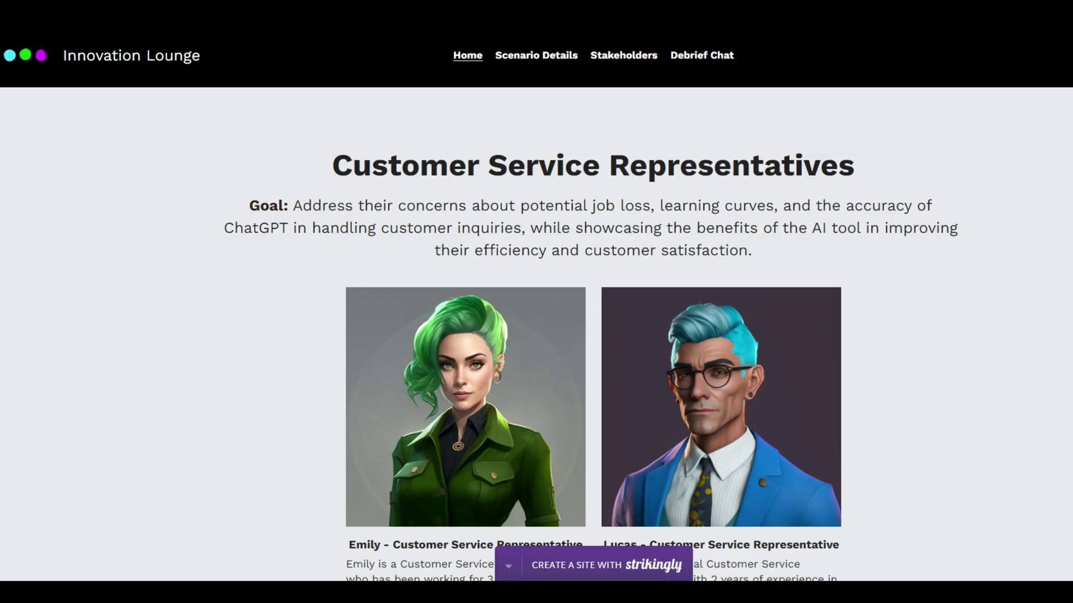
# - Open the debrief chat from the exercise site and answer its opening question with "it was challenging a little"
pyautogui.scroll(-9, 794, 238)
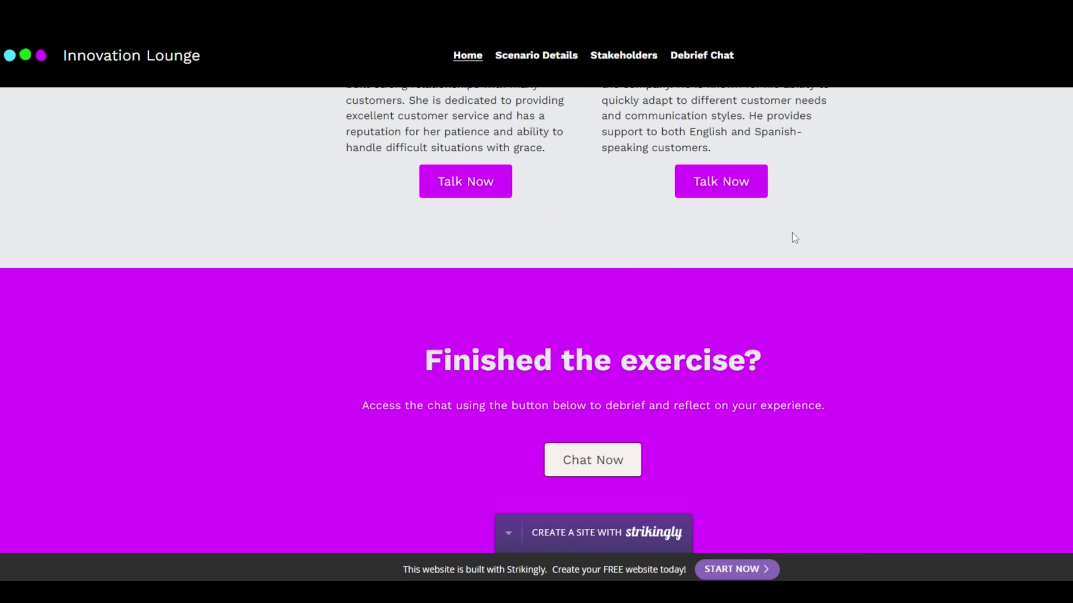
pyautogui.click(626, 463)
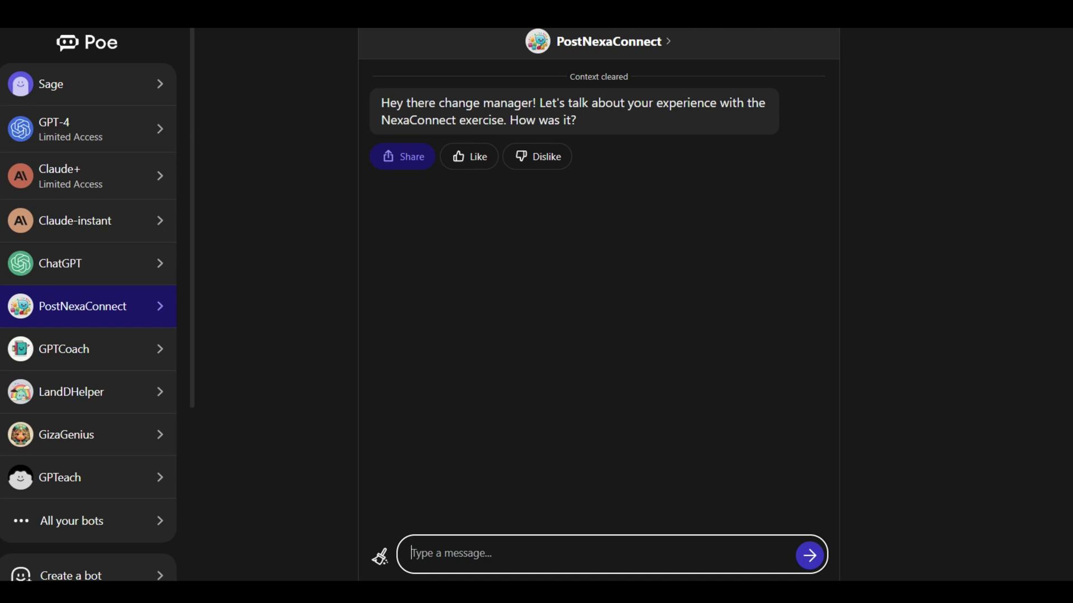
pyautogui.write('it was challenging a little')
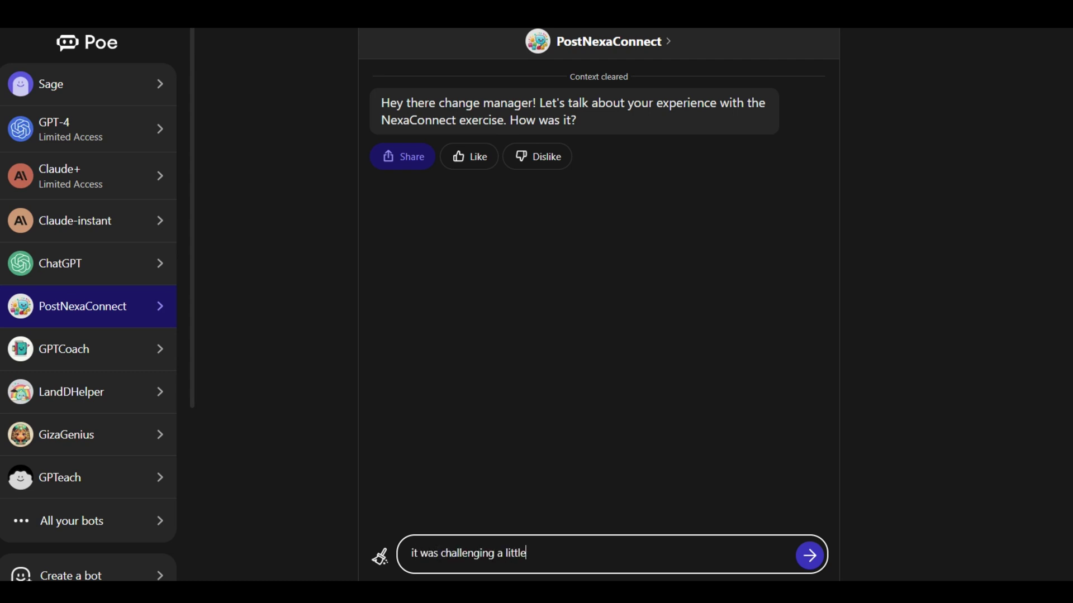
pyautogui.press('Return')
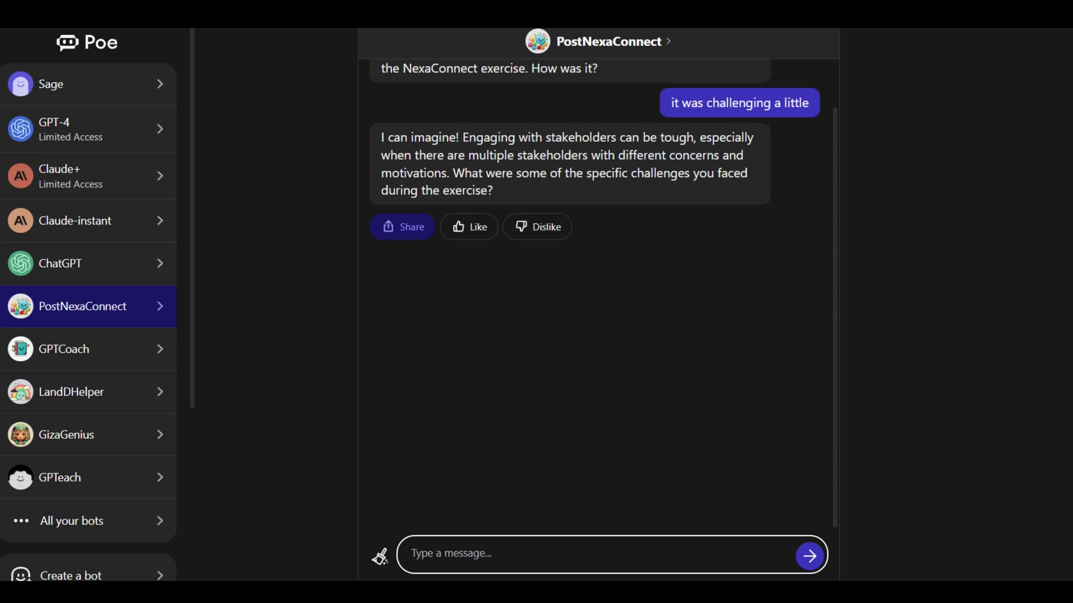
# - Tell the debrief bot that interacting with the green-haired representative was difficult because you didn't know how to address job-related concerns
pyautogui.write('interacting with emily was di')
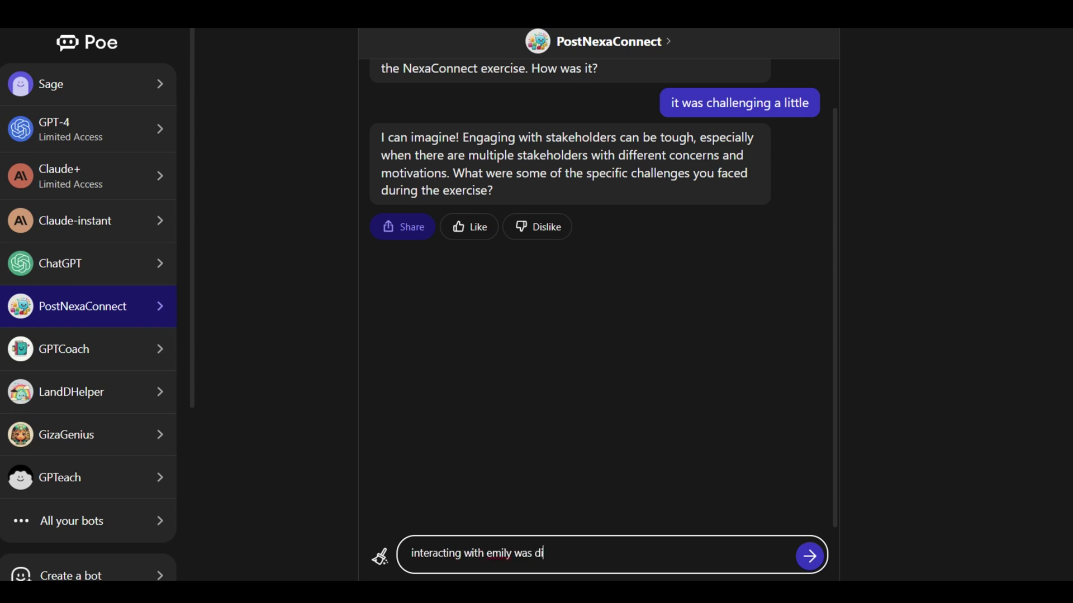
pyautogui.write("fficult. i didn't know how to")
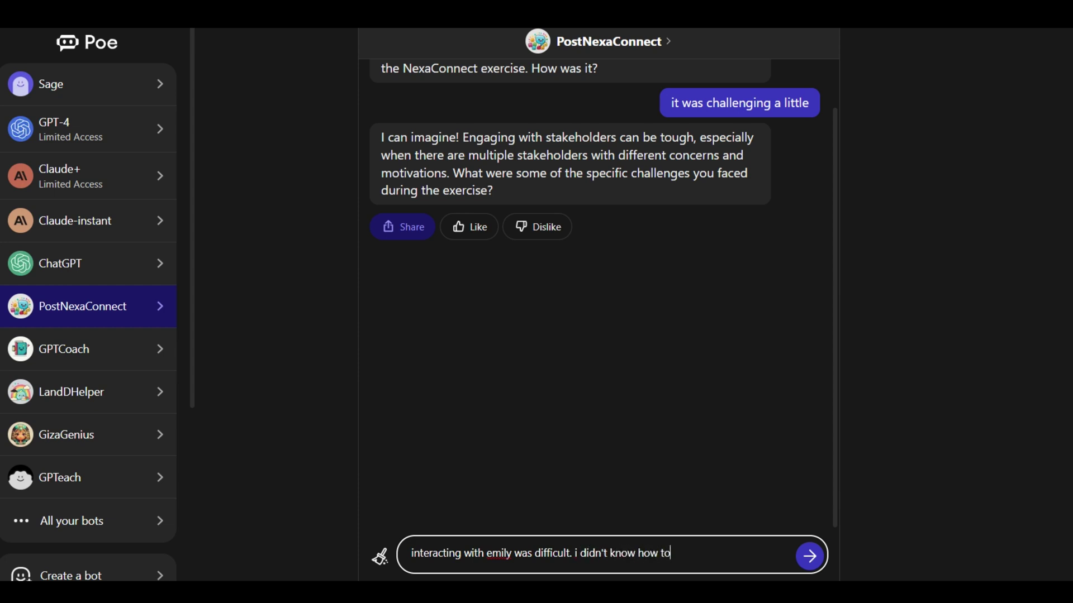
pyautogui.write(' address job l')
pyautogui.write('elated co')
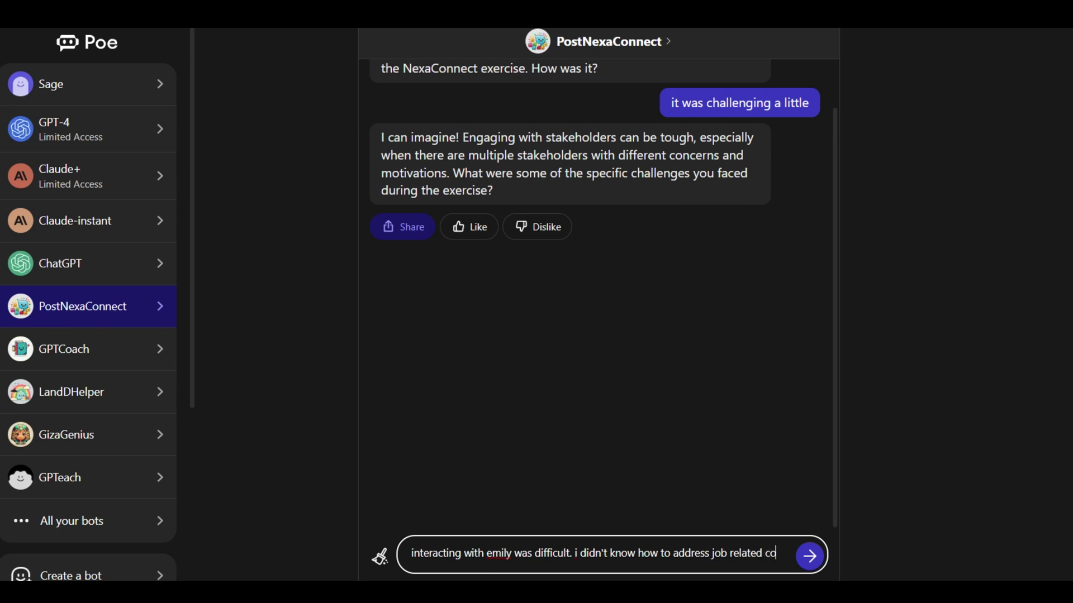
pyautogui.write('cnerns')
pyautogui.press('Return')
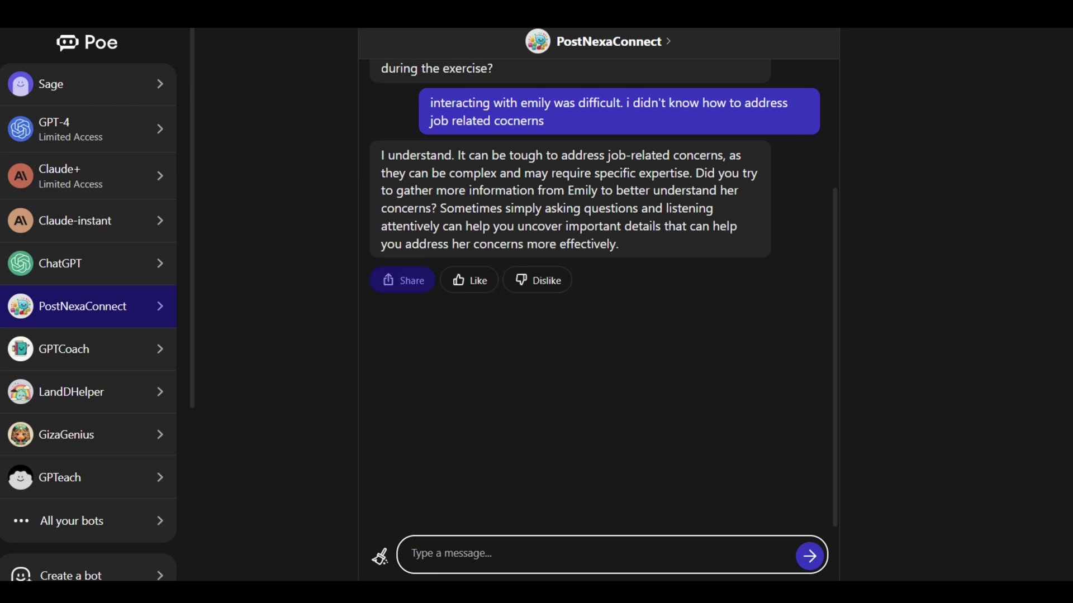
# - Highlight the debrief bot's question about gathering more information and reply "i did not do that. i am not sure how"
pyautogui.moveTo(695, 173); pyautogui.dragTo(438, 212)
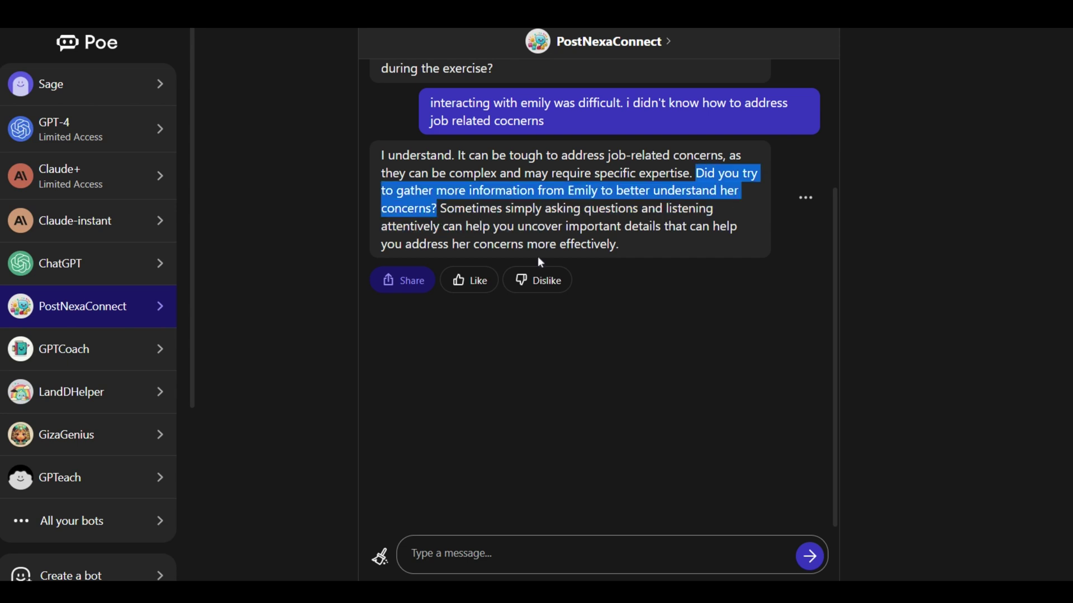
pyautogui.click(412, 553)
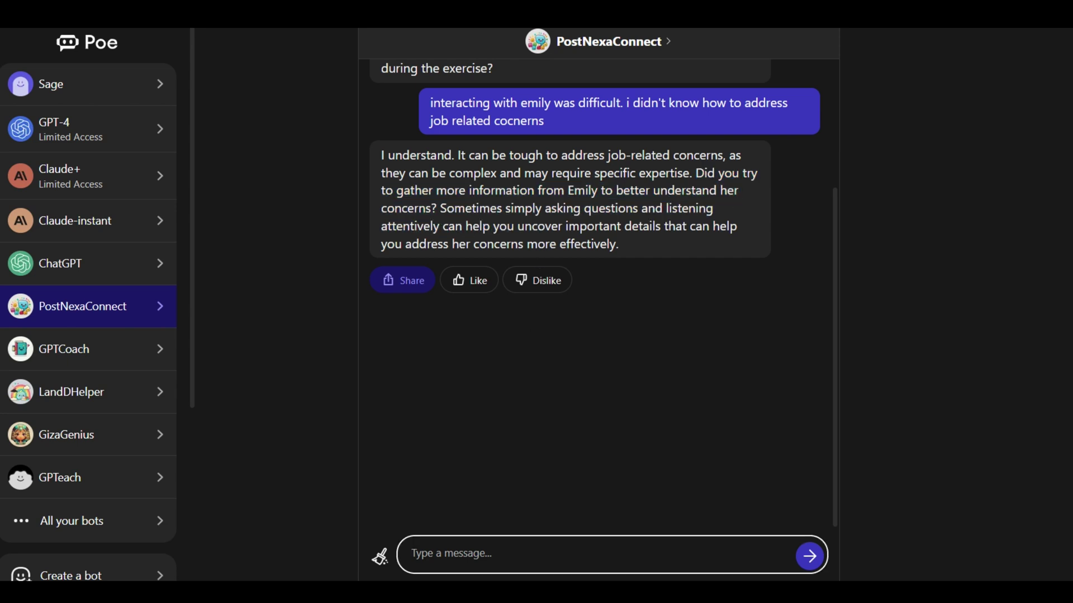
pyautogui.write('i did not do that. i am not sure how')
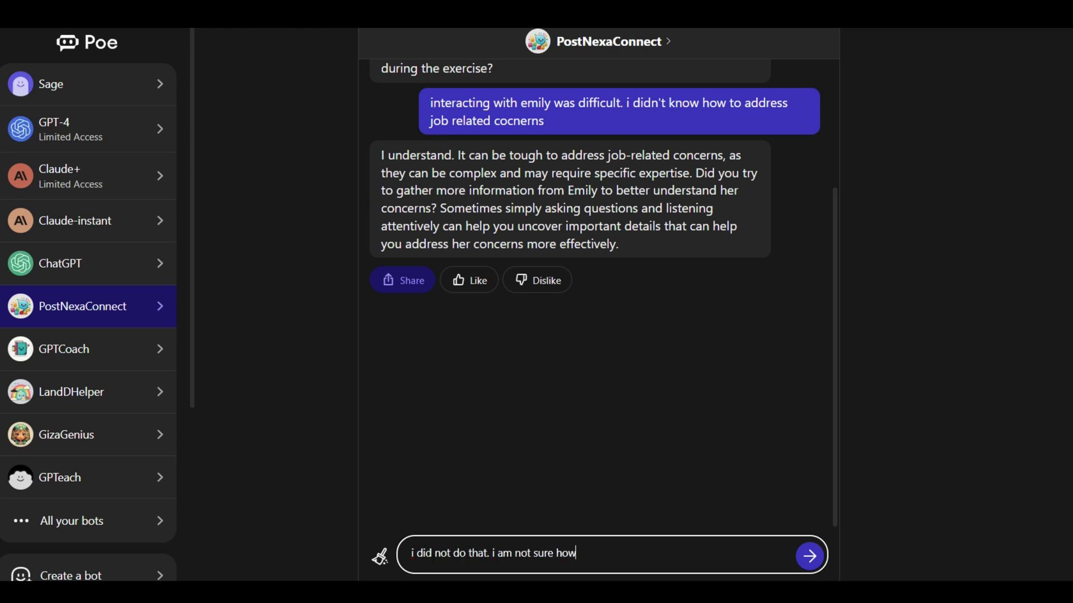
pyautogui.press('Return')
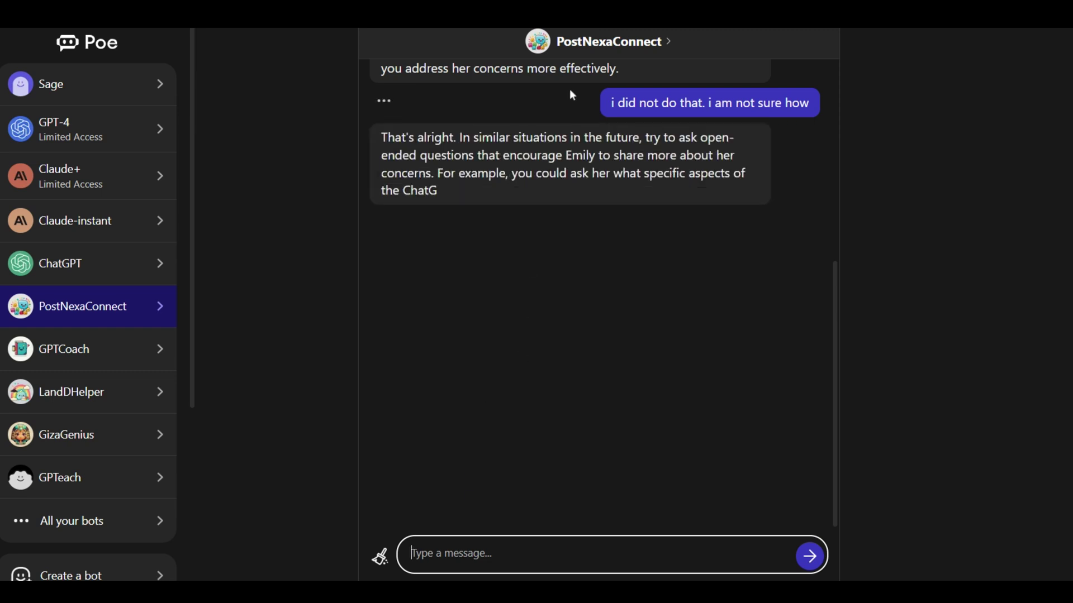
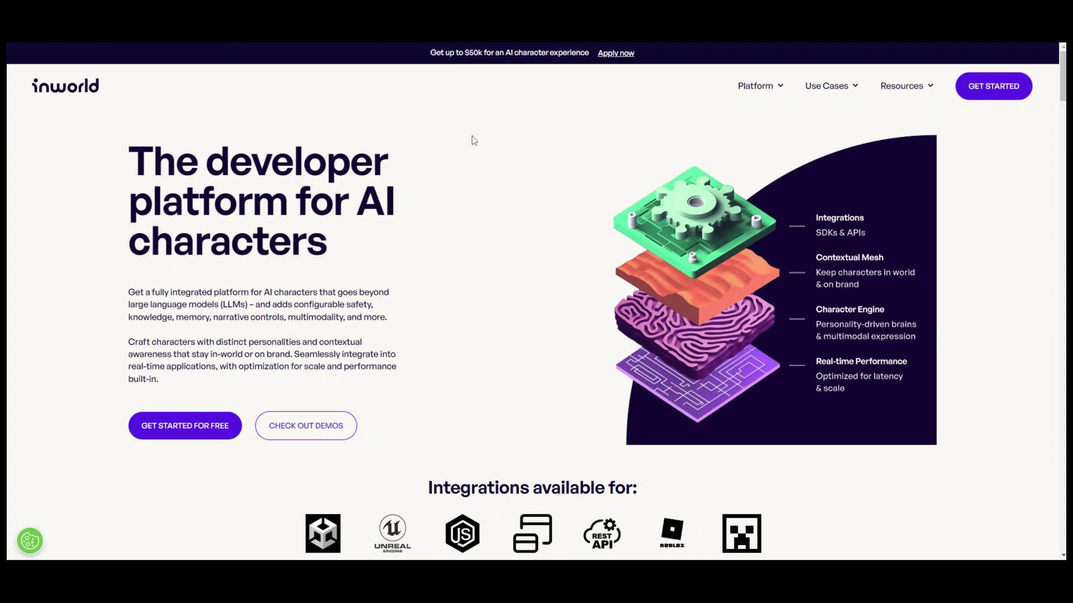
# - Get started for free on the Inworld site and look through all avatars in the Characters library
pyautogui.click(213, 435)
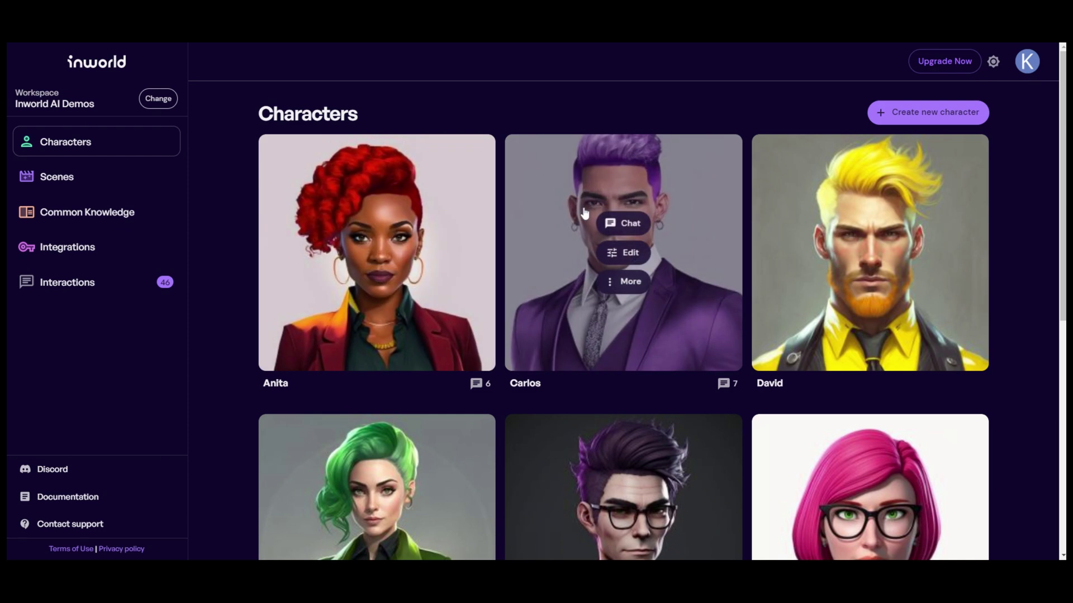
pyautogui.scroll(-3, 389, 226)
pyautogui.scroll(-3, 390, 226)
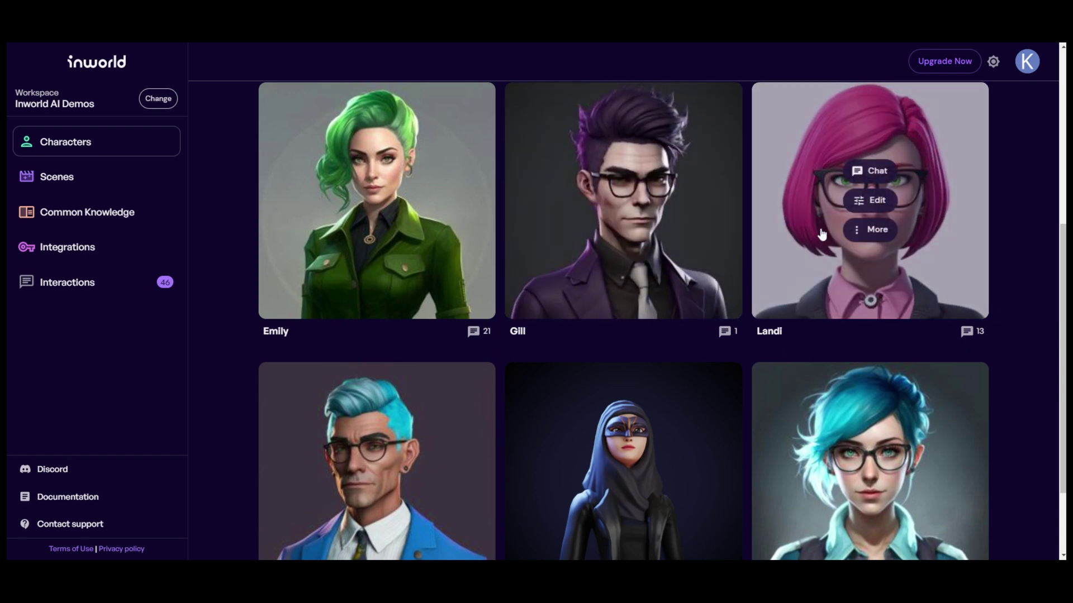
pyautogui.scroll(-2, 294, 313)
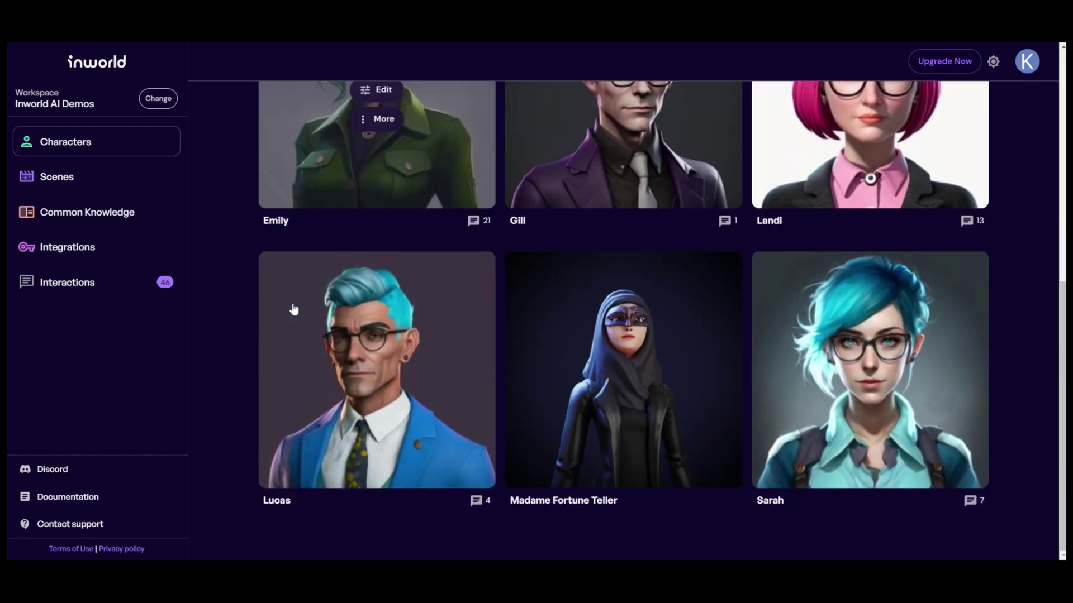
# - Examine the blue-haired bilingual representative's settings from core description through voice and dialogue style, returning to the character library
pyautogui.click(385, 376)
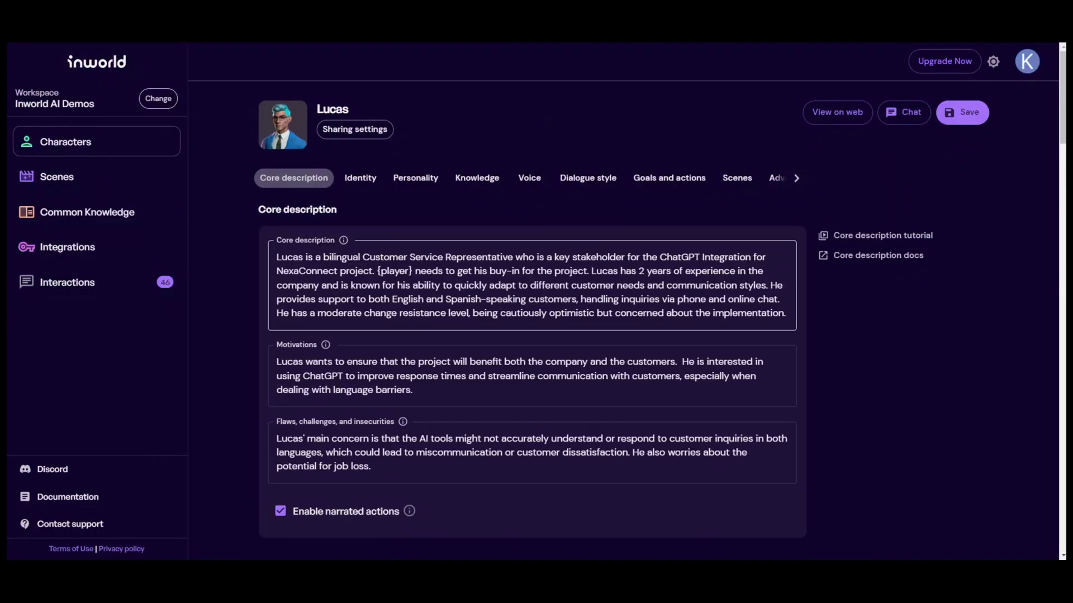
pyautogui.scroll(-2, 531, 324)
pyautogui.scroll(-10, 412, 324)
pyautogui.scroll(-14, 411, 325)
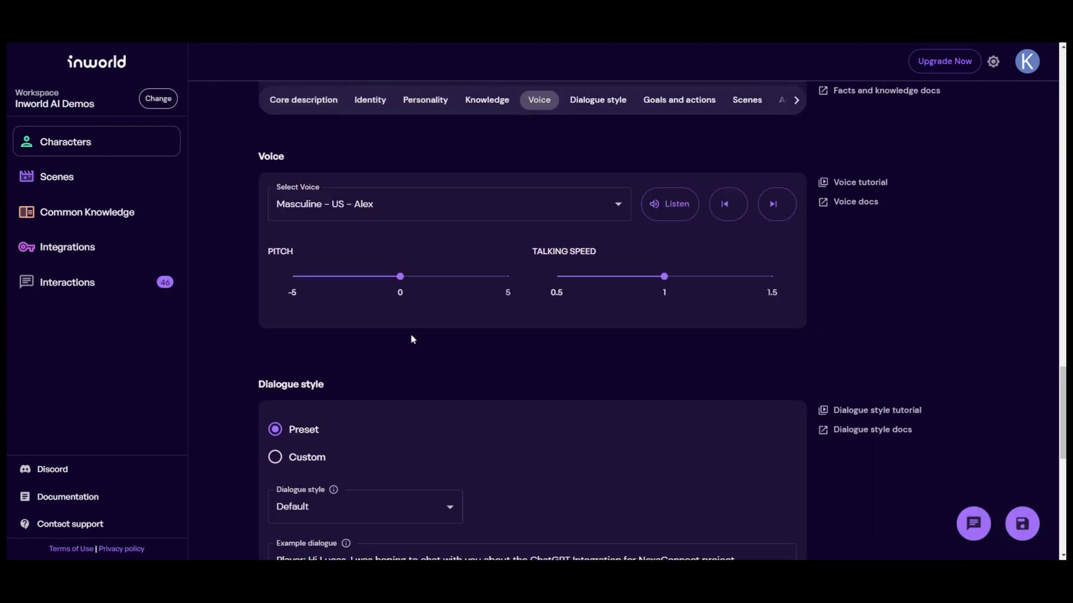
pyautogui.click(138, 144)
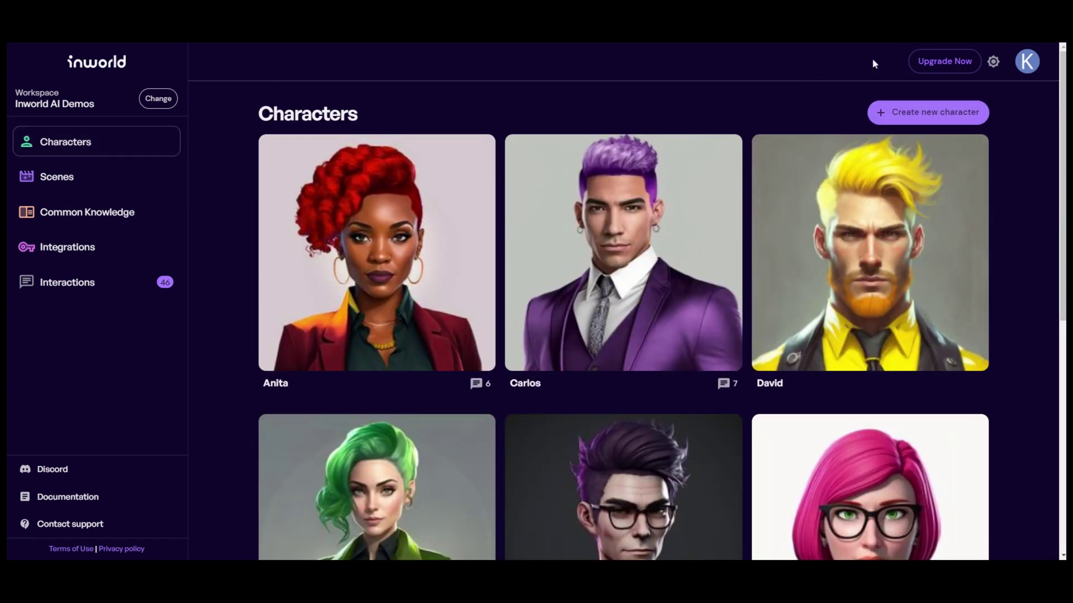
# - Start a new character, entering her name and a core description of a dedicated Customer Service Liaison with 4 years of experience
pyautogui.click(889, 115)
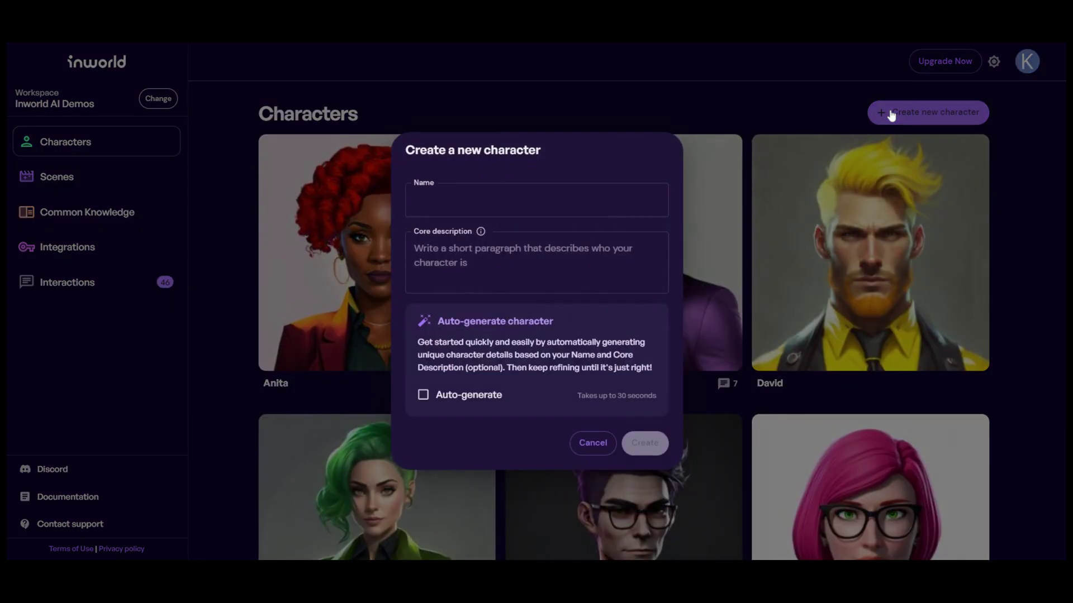
pyautogui.write('C')
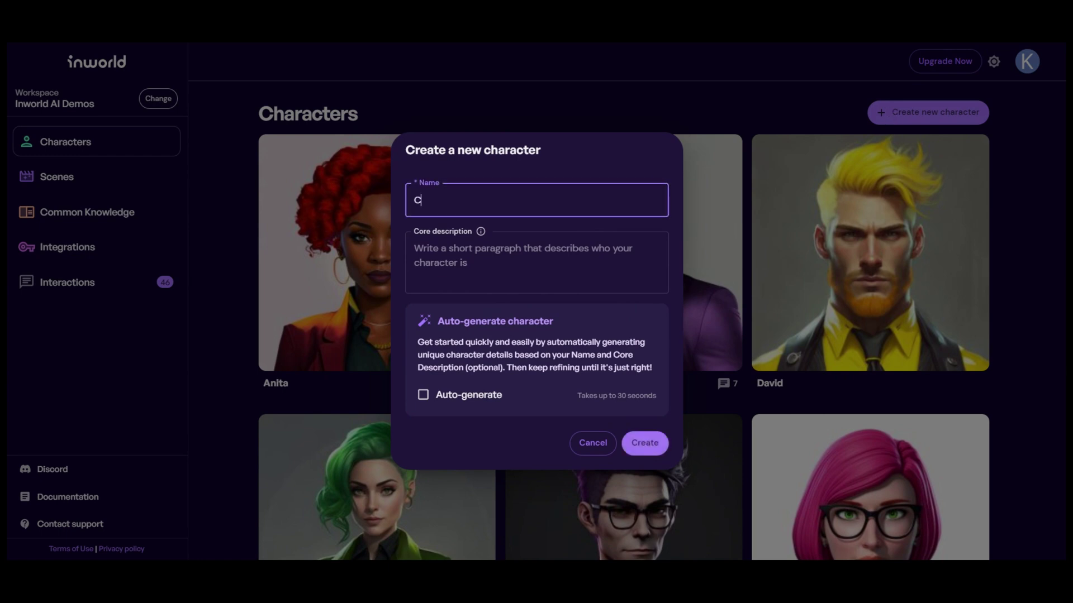
pyautogui.write('ecilia')
pyautogui.press('Tab')
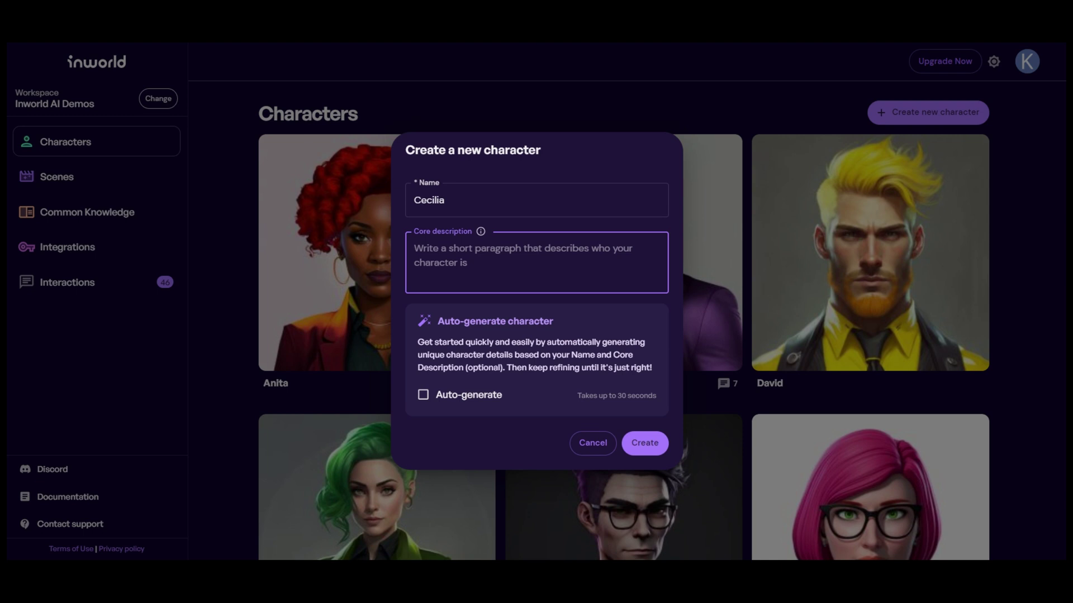
pyautogui.write('Cecilia is a dedicated Customer Service Liaison with 4 years of experience in the company. She acts as a bridge between the organization and its customers, ensuring that customer needs and feedback are addressed. Cecilia has a strong background in problem-solving and conflict resolution, as well as excellent communication skills.  {player} is a co-worker, a change manager, who needs to get her buy in for the project. Cecilia has a moderate change resistance level, being open to new ideas but cautious about their impact on customer satisfaction.')
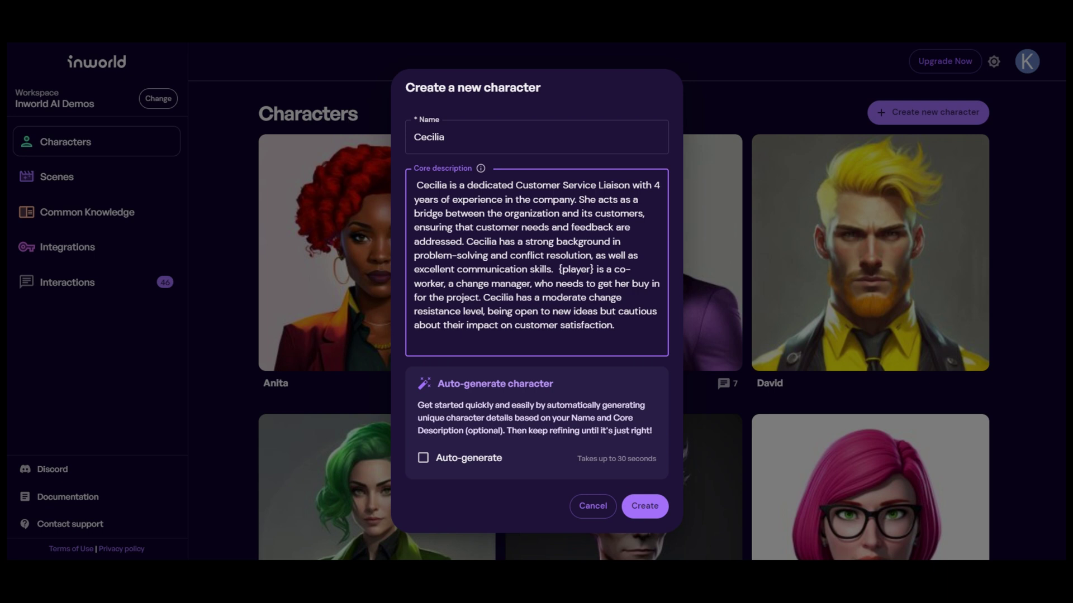
# - Highlight a short passage within the new character's core description
pyautogui.hotkey('shift', 'Right')
pyautogui.hotkey('shift', 'Right')
pyautogui.hotkey('shift', 'Right')
pyautogui.hotkey('shift', 'Right')
pyautogui.hotkey('shift', 'Right')
pyautogui.hotkey('shift', 'Right')
pyautogui.hotkey('shift', 'Right')
pyautogui.hotkey('shift', 'Right')
# - Create the character with Auto-generate enabled and continue to its full character creation settings
pyautogui.click(422, 460)
pyautogui.click(653, 510)
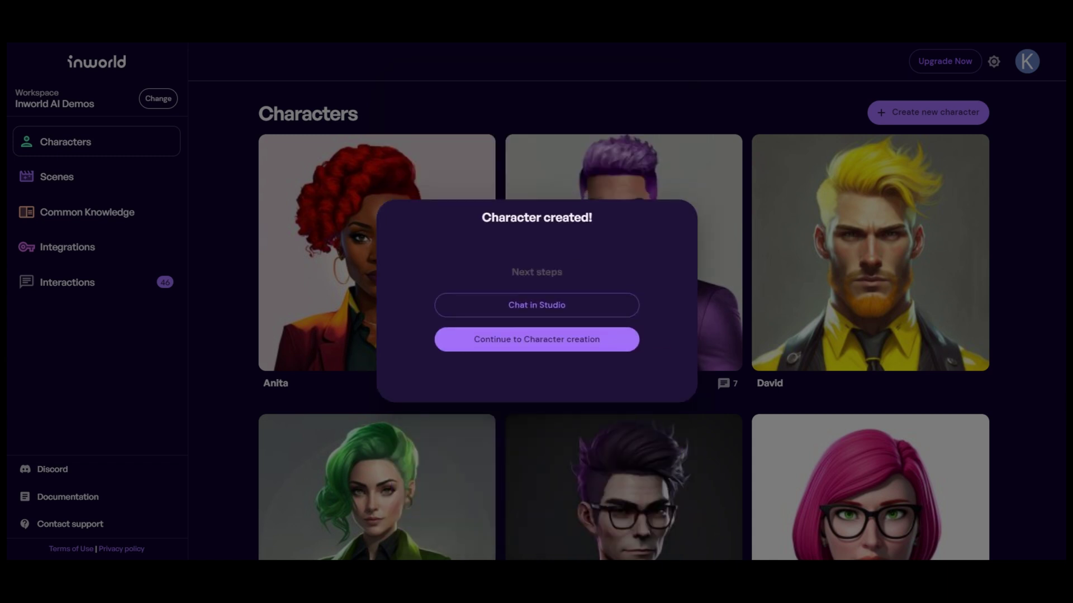
pyautogui.click(568, 348)
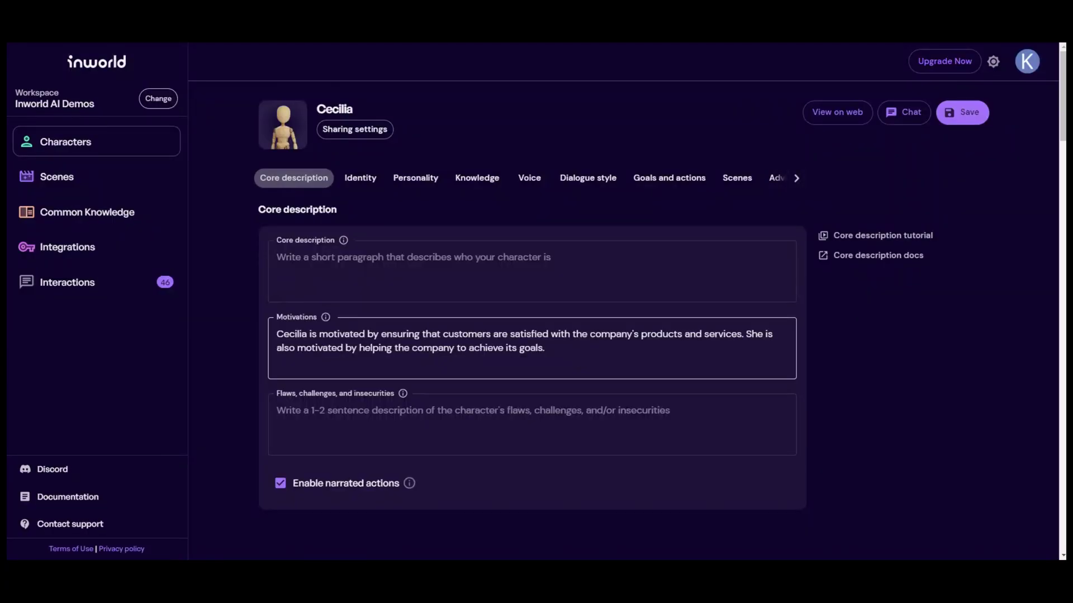
# - Fill in the core description: dedicated Customer Service Liaison with 4 years of experience, {player} as a change manager co-worker, and a moderate change resistance level
pyautogui.click(532, 271)
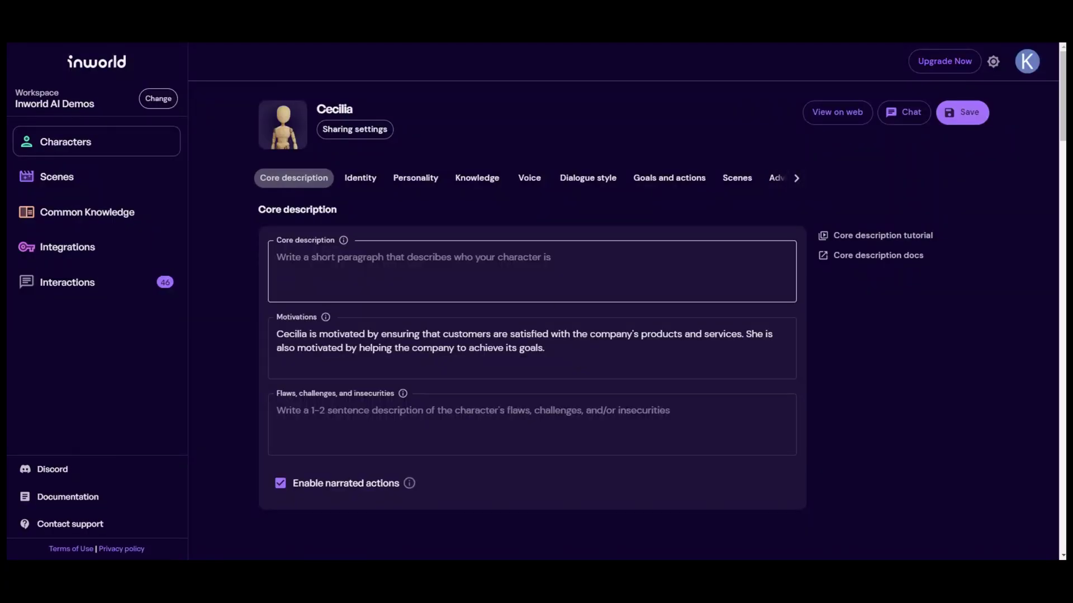
pyautogui.write('Cecilia is a dedicated Customer Service Liaison with 4 years of experience in the company. She acts as a bridge between the organization and its customers, ensuring that customer needs and feedback are addressed. Cecilia has a strong background in problem-solving and conflict resolution, as well as excellent communication skills. {player} is a co-worker, a change manager, who needs to get her buy in for the project. Cecilia has a moderate change resistance level, being open to new ideas but cautious about their impact on customer satisfaction.')
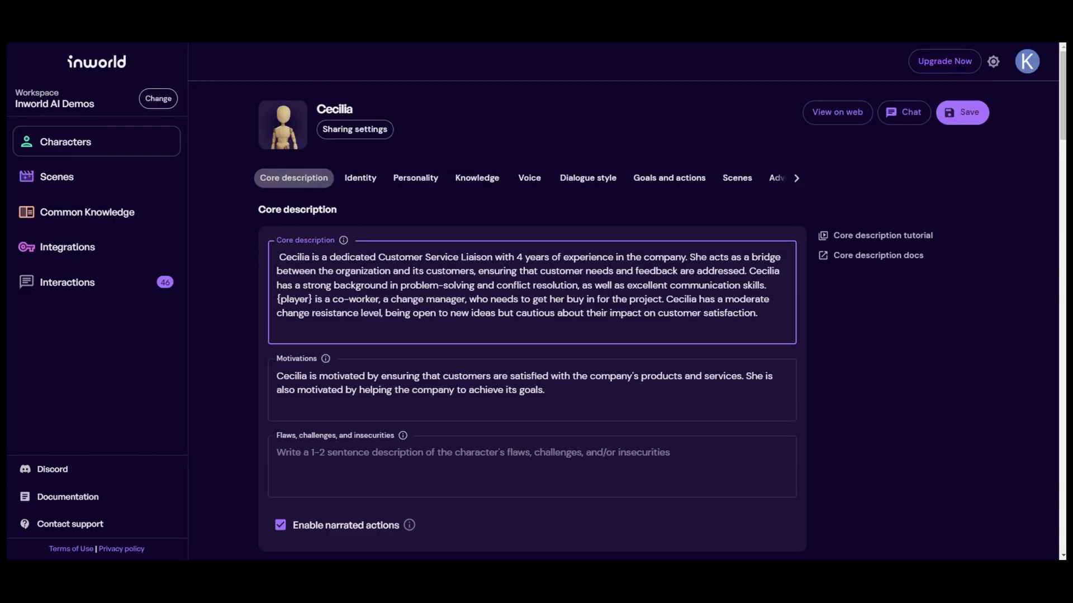
# - Highlight the core description's final sentence about the character's moderate change resistance level
pyautogui.hotkey('shift', 'Right')
pyautogui.hotkey('shift', 'Right')
pyautogui.hotkey('shift', 'Right')
pyautogui.hotkey('shift', 'Right')
pyautogui.hotkey('shift', 'Right')
pyautogui.hotkey('shift', 'Right')
pyautogui.hotkey('shift', 'Right')
pyautogui.hotkey('shift', 'Right')
pyautogui.hotkey('shift', 'Right')
pyautogui.hotkey('shift', 'Right')
pyautogui.hotkey('shift', 'Right')
pyautogui.hotkey('shift', 'Right')
pyautogui.hotkey('shift', 'Right')
pyautogui.hotkey('shift', 'Right')
pyautogui.hotkey('shift', 'Right')
pyautogui.hotkey('shift', 'Right')
pyautogui.hotkey('shift', 'Right')
pyautogui.hotkey('shift', 'Right')
pyautogui.hotkey('shift', 'Right')
pyautogui.hotkey('shift', 'Right')
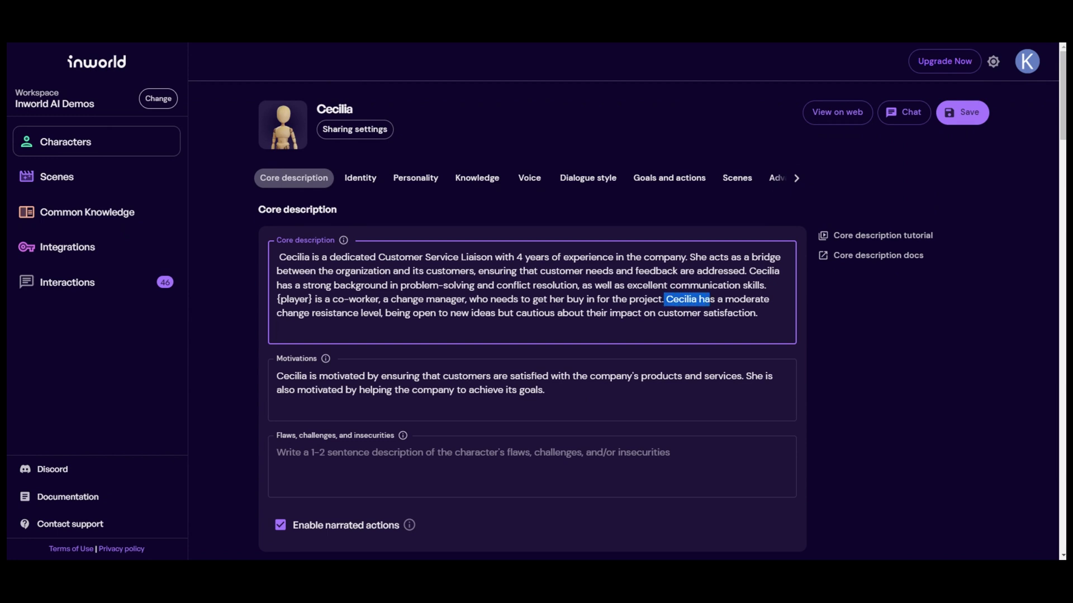
pyautogui.hotkey('shift', 'Down')
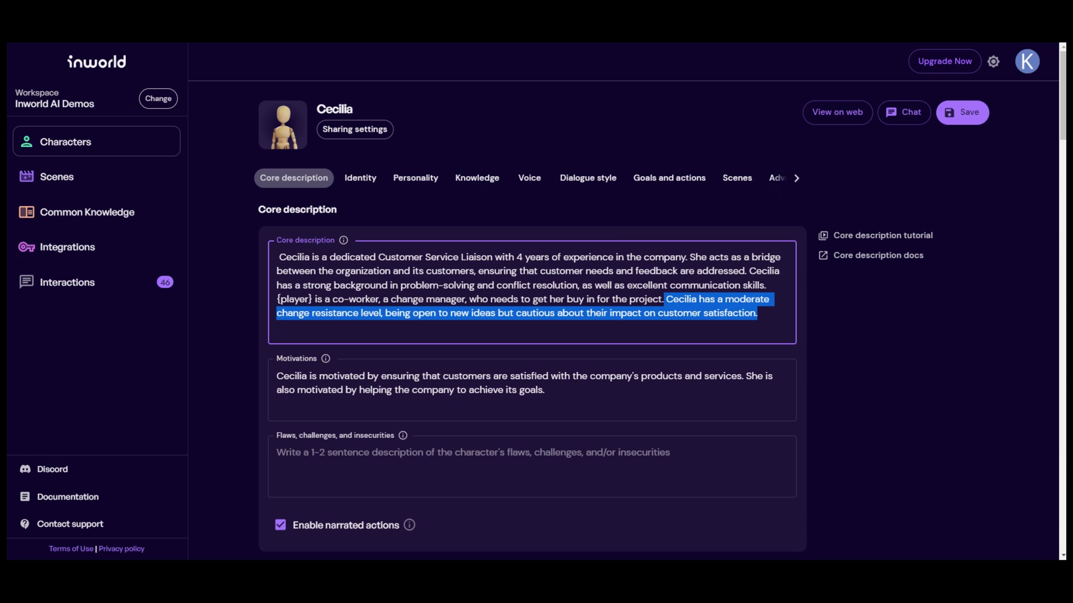
# - Upload the portrait of the curly-haired woman in a green blazer as the character's 2D avatar image
pyautogui.click(285, 125)
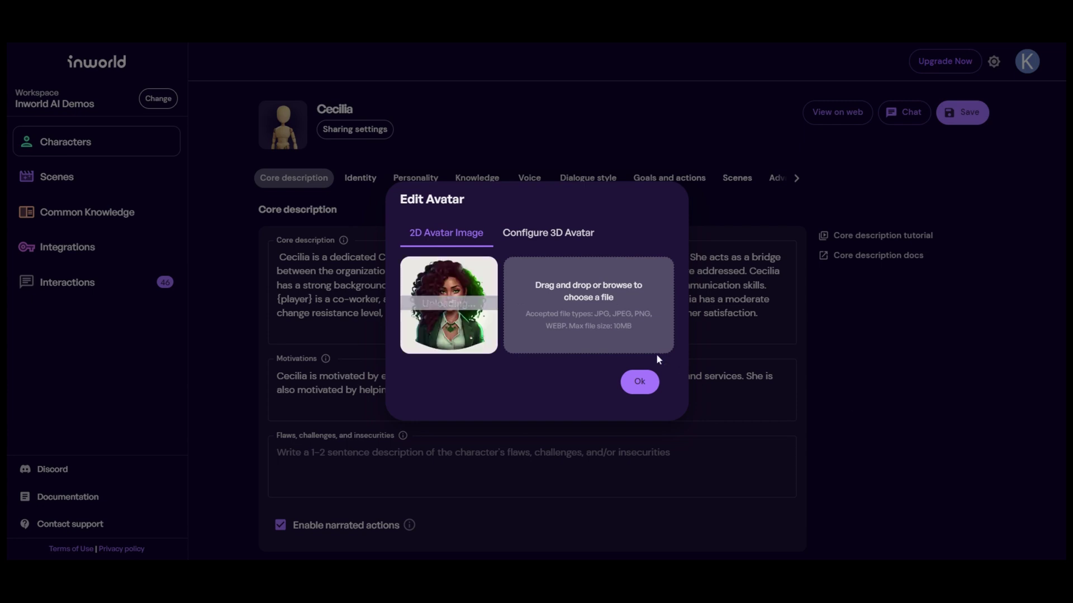
pyautogui.click(642, 382)
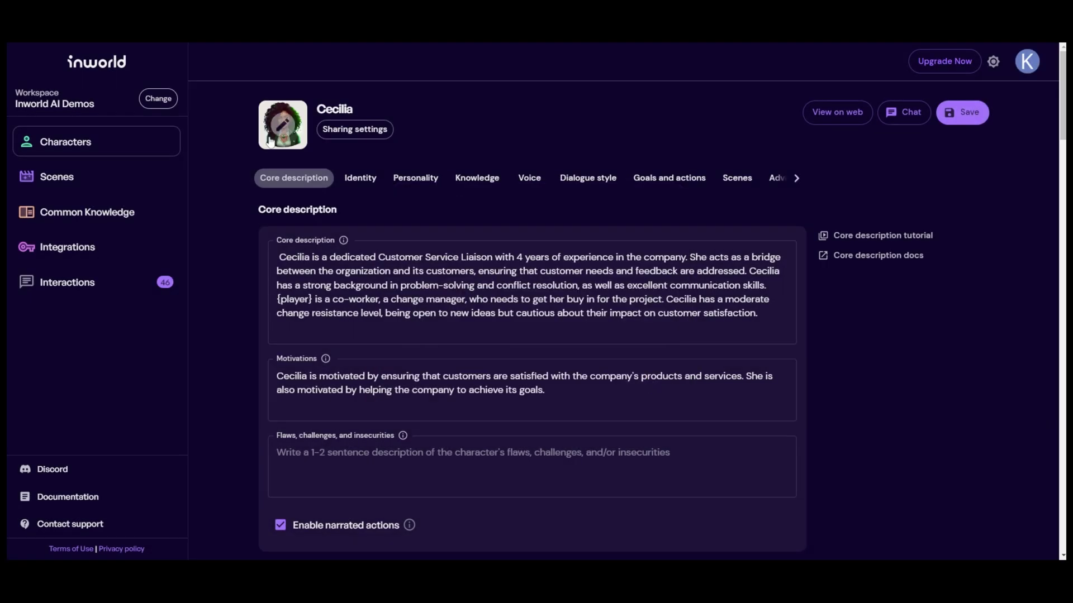
# - Generate a 3D avatar for the character with the Feminine body type, using the same curly-haired portrait as its source photo
pyautogui.click(283, 126)
pyautogui.click(522, 234)
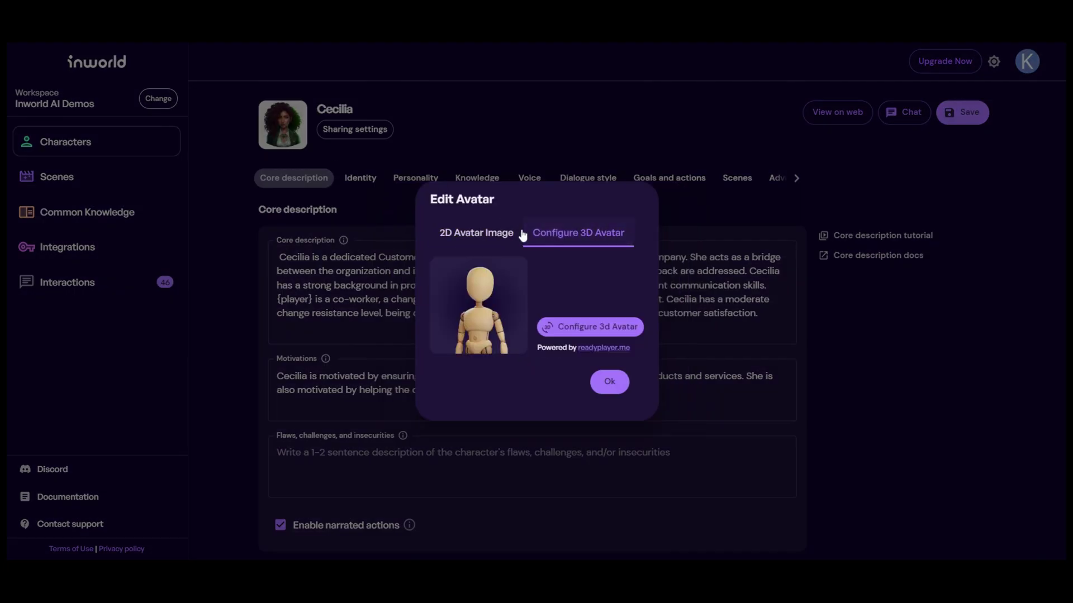
pyautogui.click(574, 330)
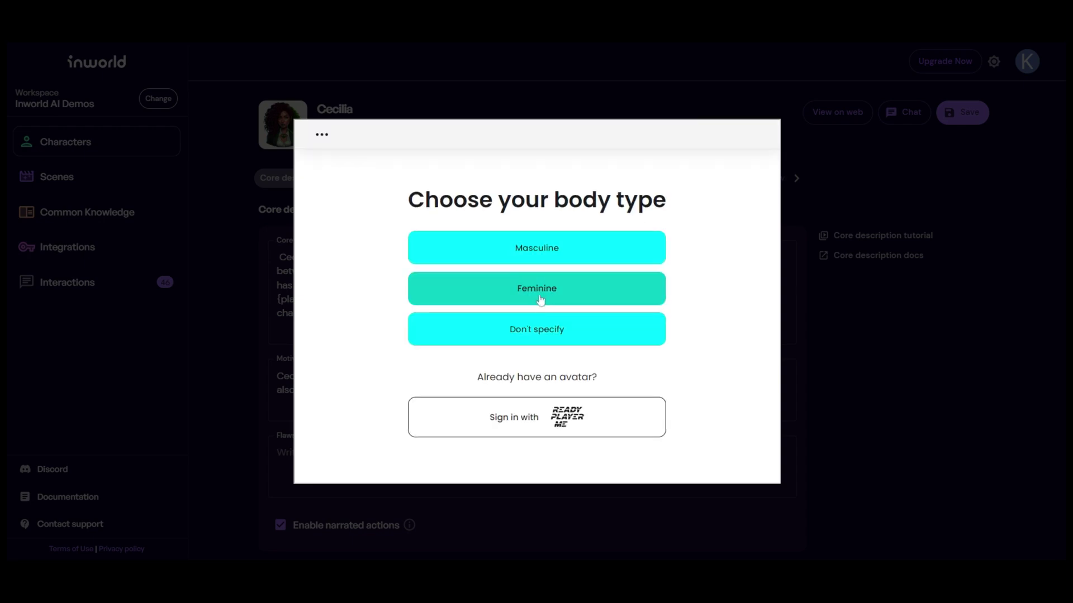
pyautogui.click(541, 293)
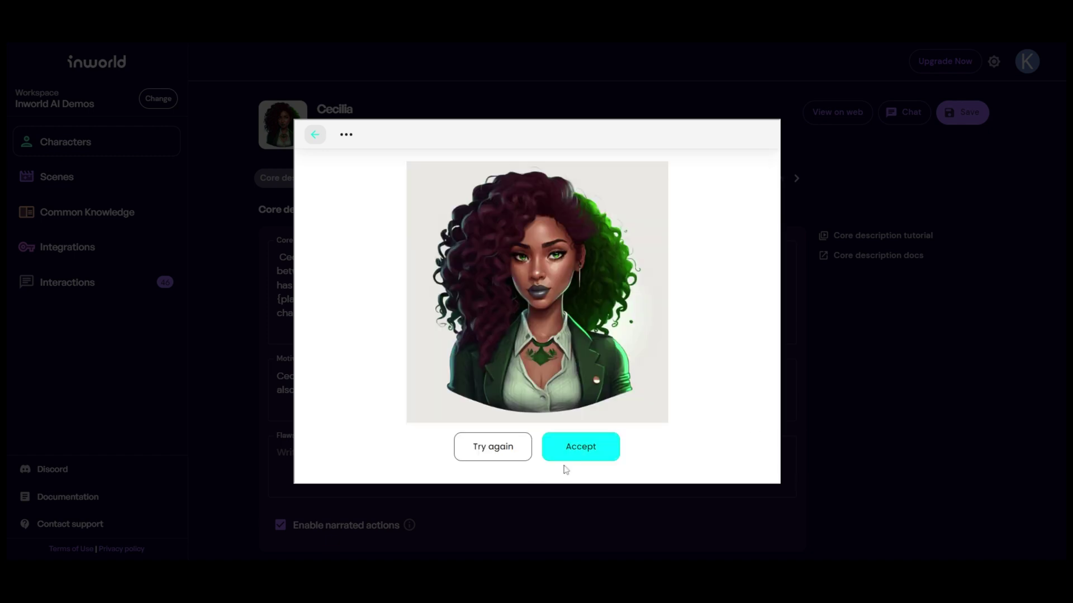
pyautogui.click(576, 456)
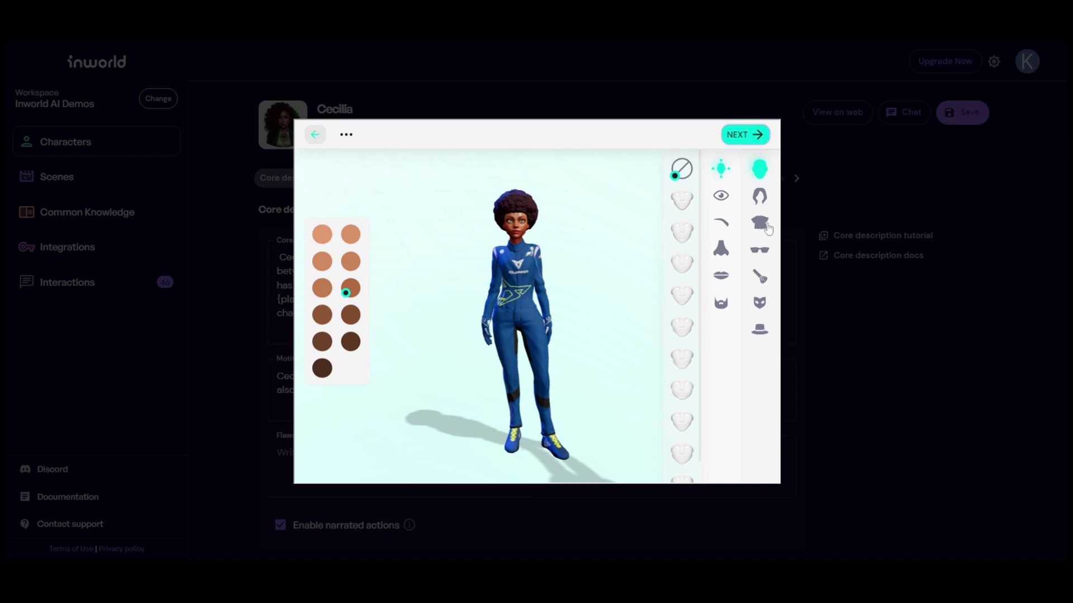
# - Dress the 3D avatar in the dark grey business suit with shirt and tie
pyautogui.click(758, 226)
pyautogui.scroll(-5, 676, 308)
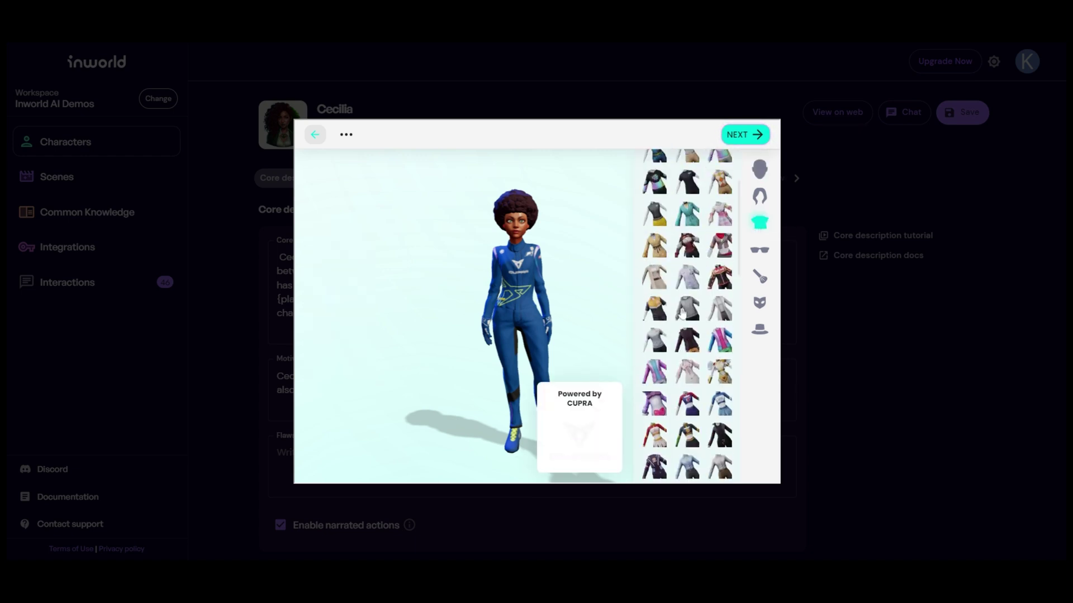
pyautogui.scroll(-2, 679, 321)
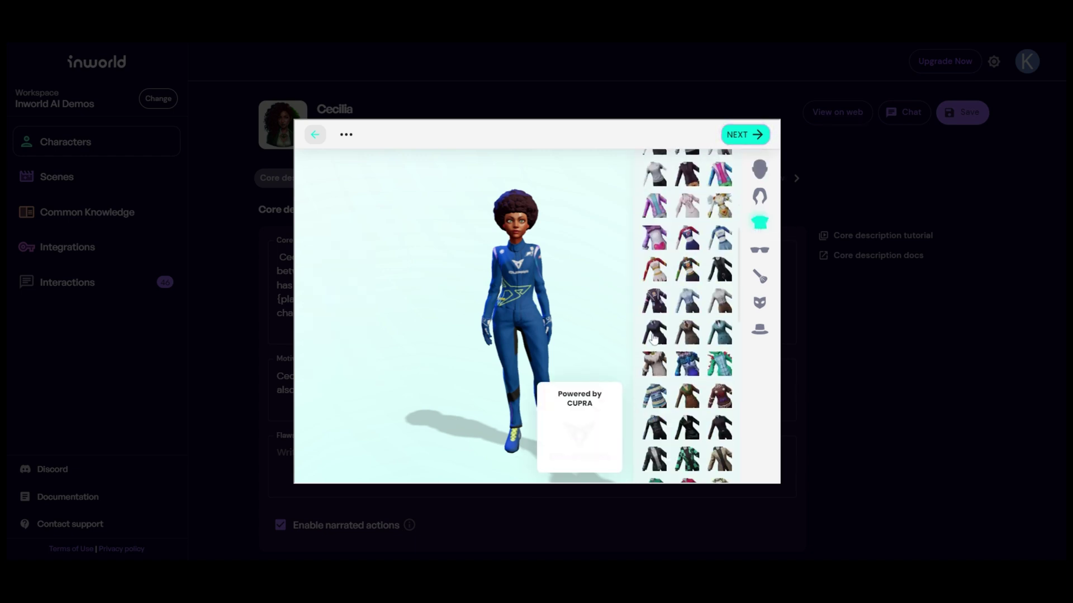
pyautogui.click(669, 337)
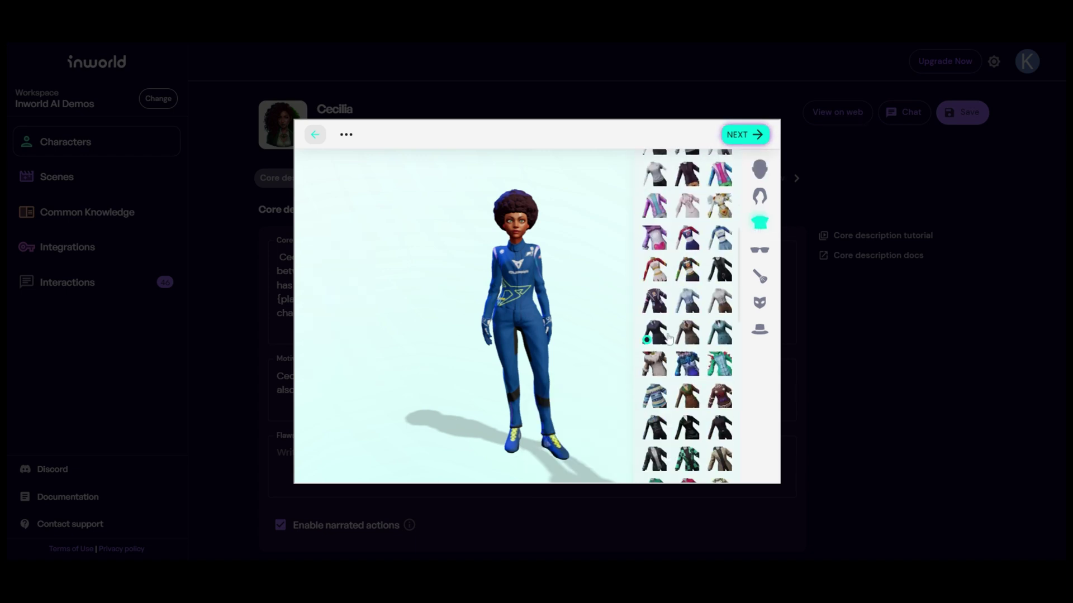
# - Colour the 3D avatar's hair dark green and give it a longer curly hairstyle
pyautogui.click(758, 197)
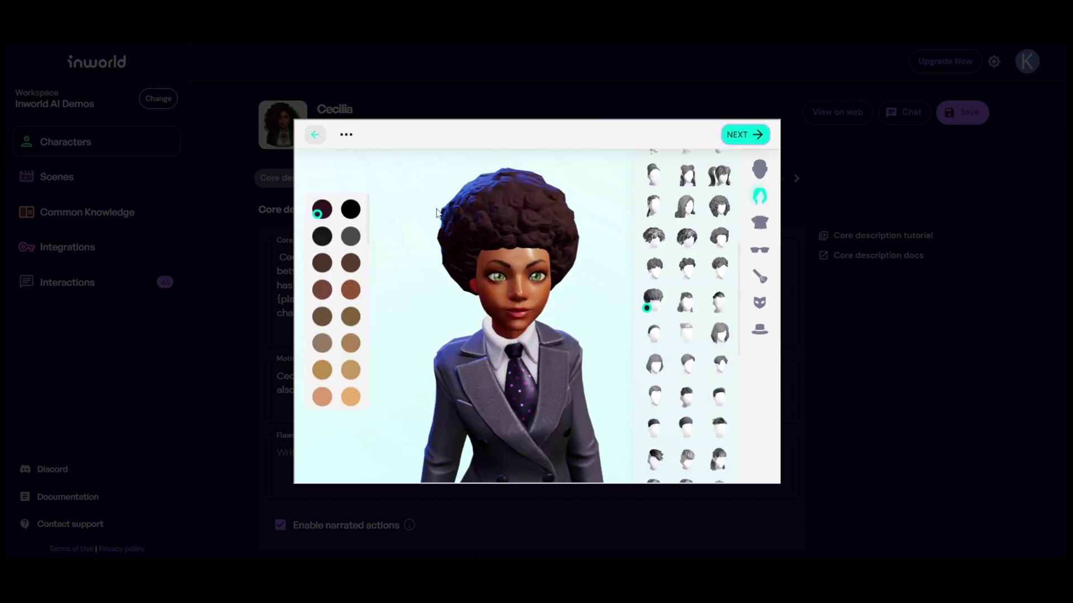
pyautogui.scroll(-5, 345, 260)
pyautogui.scroll(-3, 344, 260)
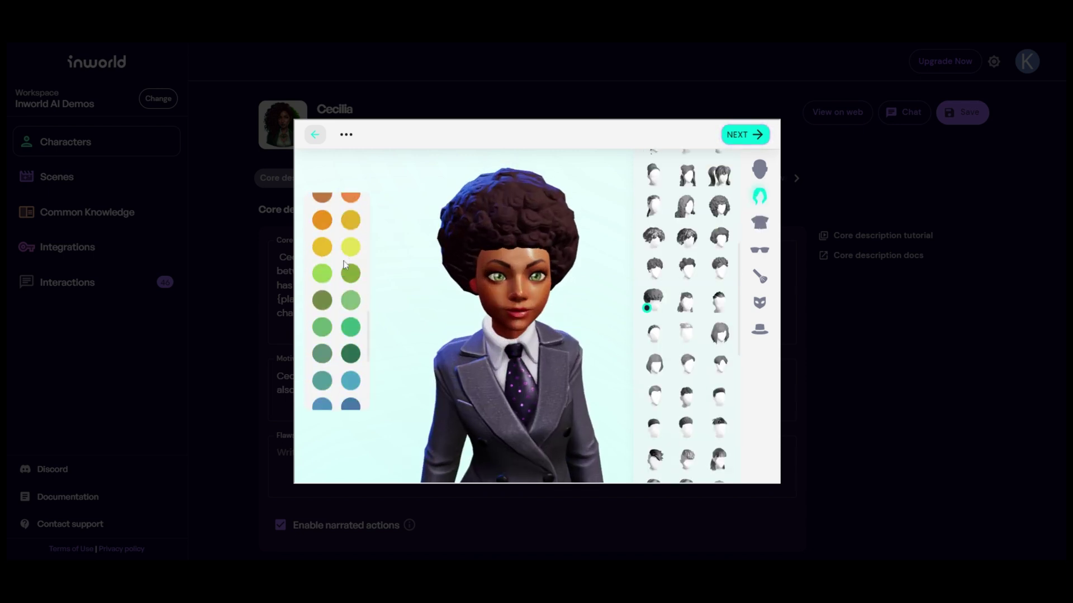
pyautogui.click(350, 354)
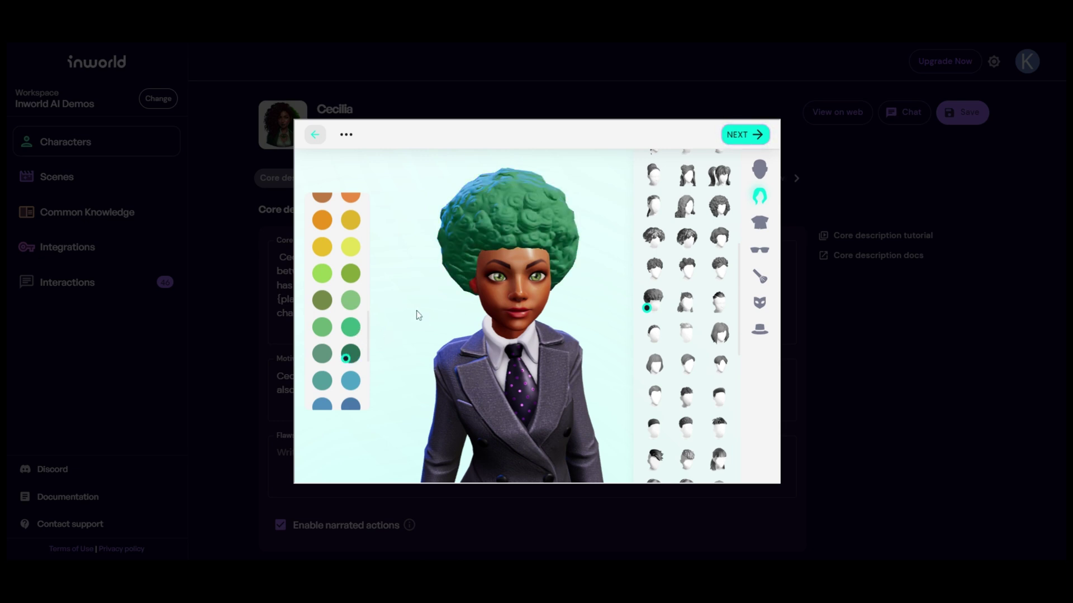
pyautogui.click(719, 207)
# - Finish the 3D avatar without creating a readyplayer.me account and apply it to the character
pyautogui.click(742, 135)
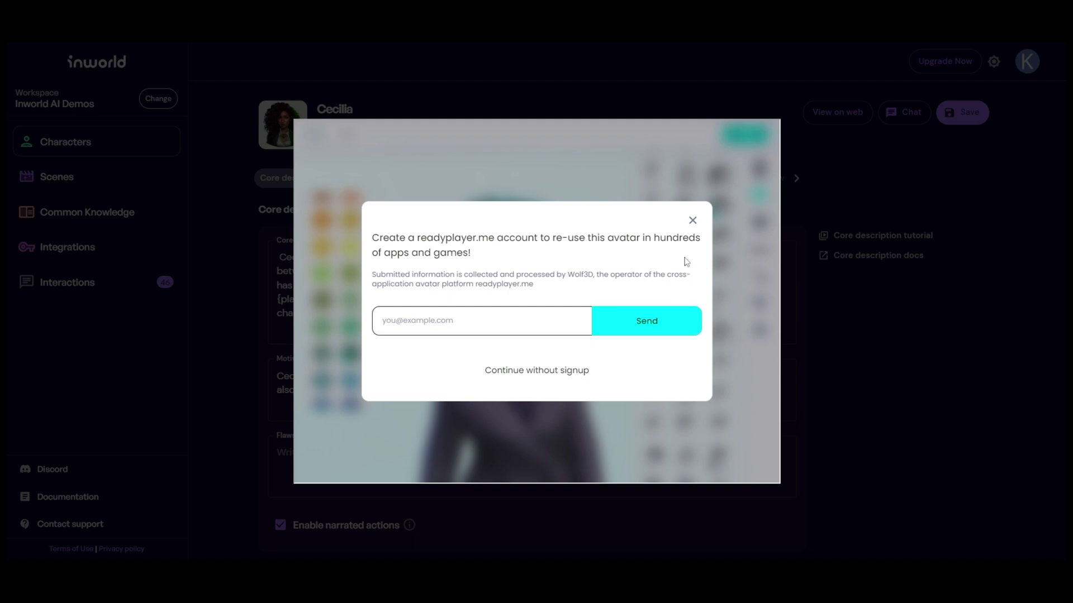
pyautogui.click(691, 221)
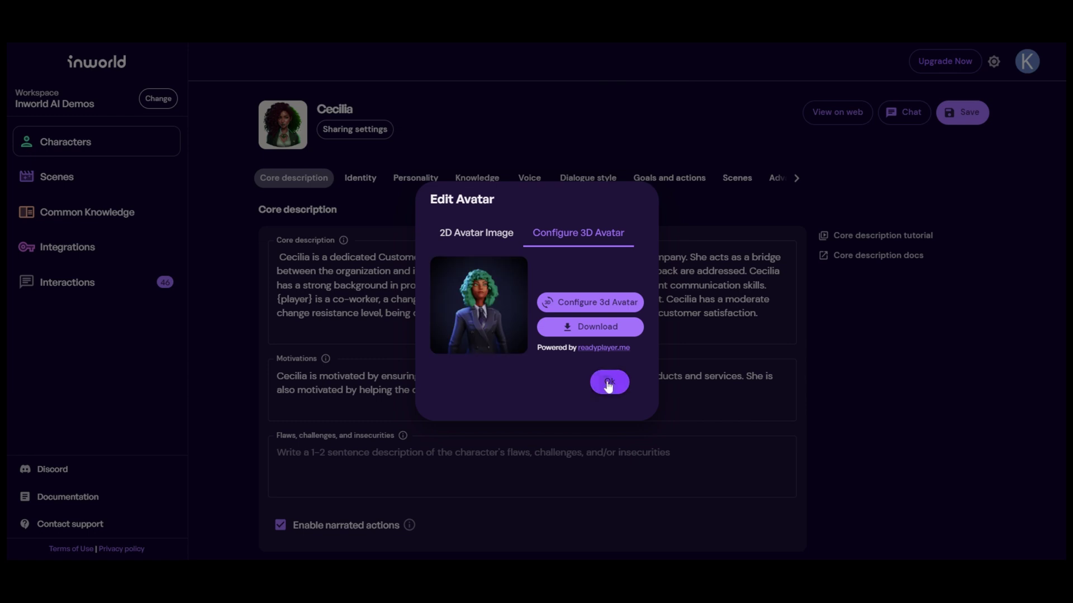
pyautogui.click(609, 383)
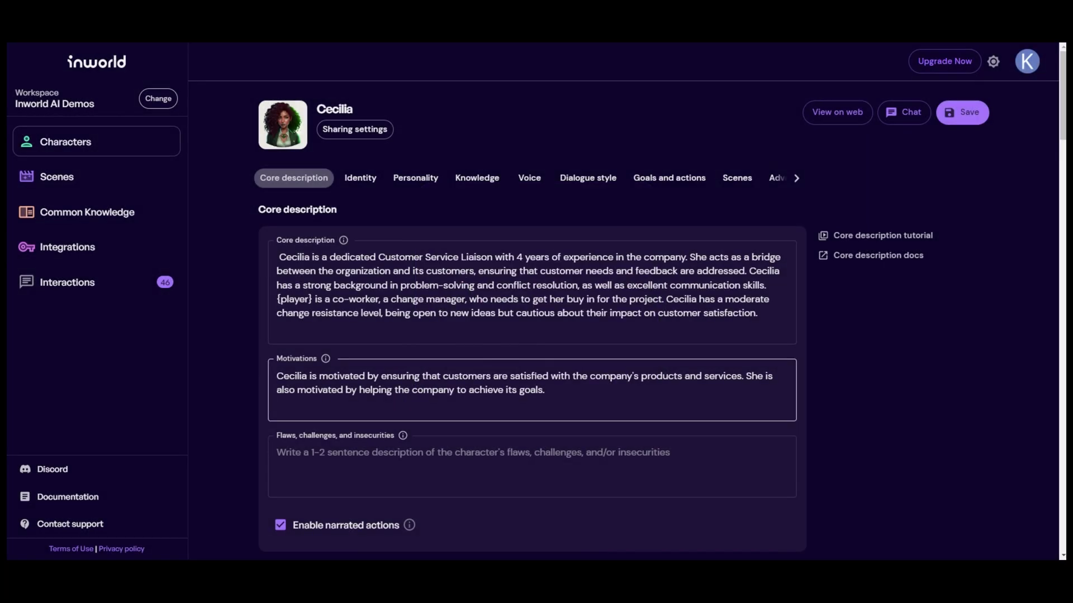
# - Replace the motivations with wanting AI tools implemented in a way that genuinely benefits the customers while maintaining the company's high service standards
pyautogui.click(530, 291)
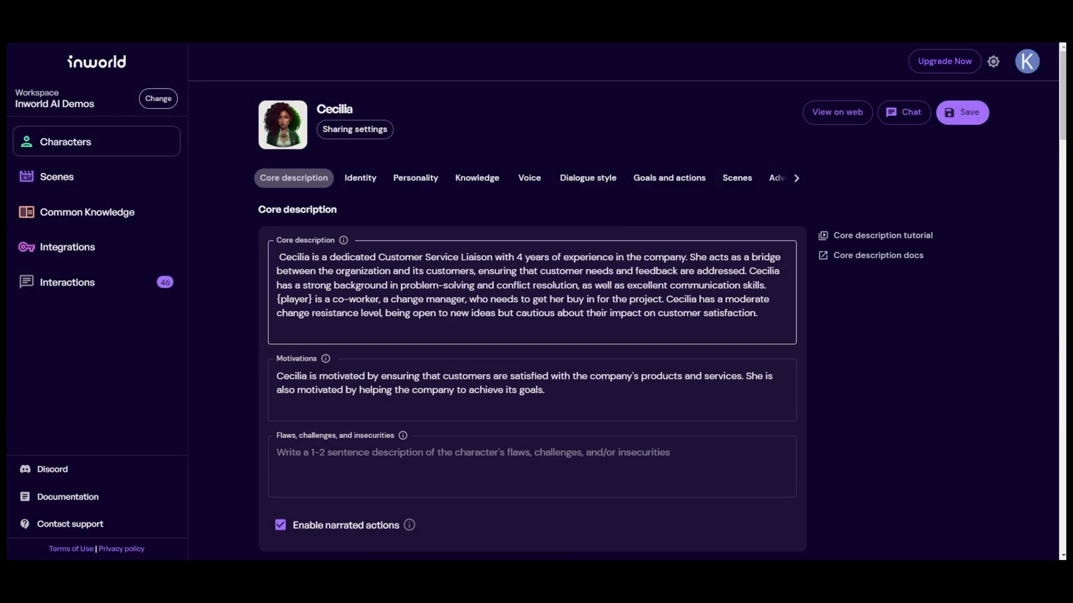
pyautogui.scroll(-2, 530, 335)
pyautogui.click(531, 279)
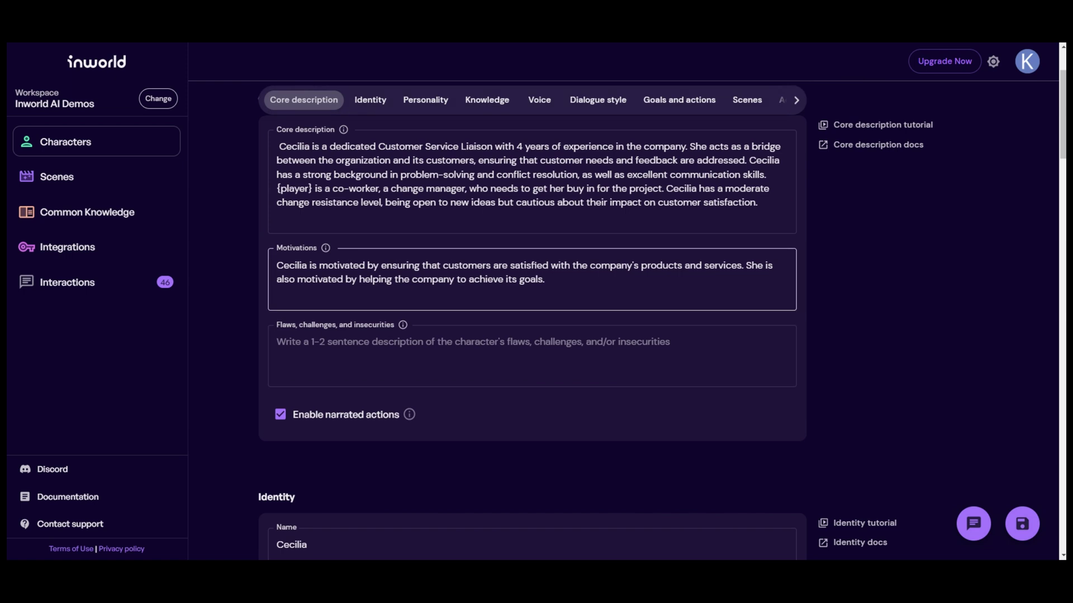
pyautogui.click(544, 279)
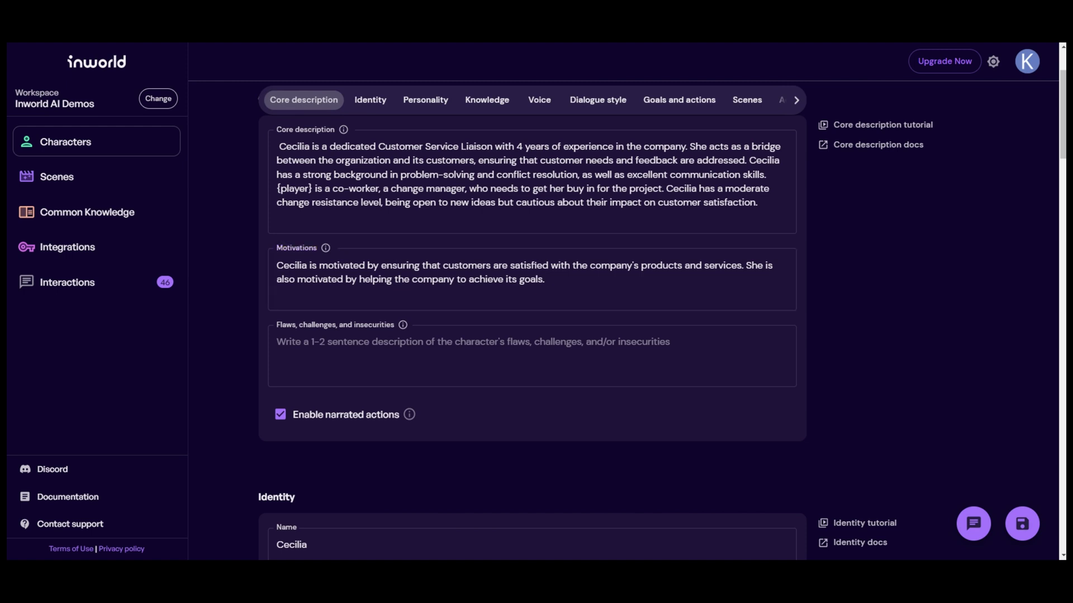
pyautogui.click(546, 280)
pyautogui.write("She wants to ensure that the AI tools are implemented in a way that genuinely benefits the customers while maintaining the company's high service standards.")
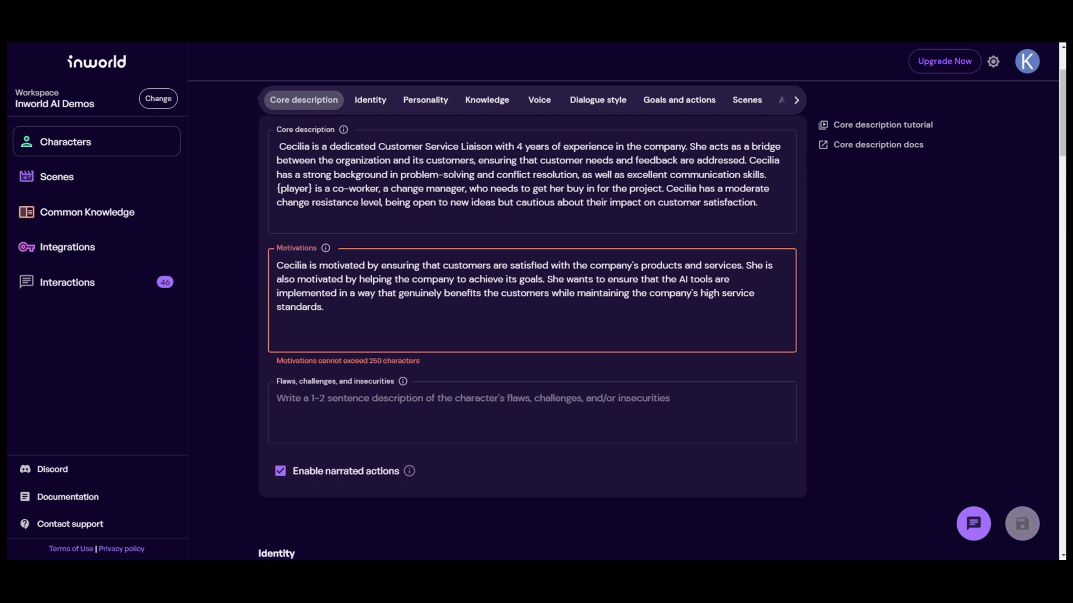
pyautogui.press('BackSpace')
pyautogui.press('BackSpace')
pyautogui.moveTo(564, 279); pyautogui.dragTo(307, 265)
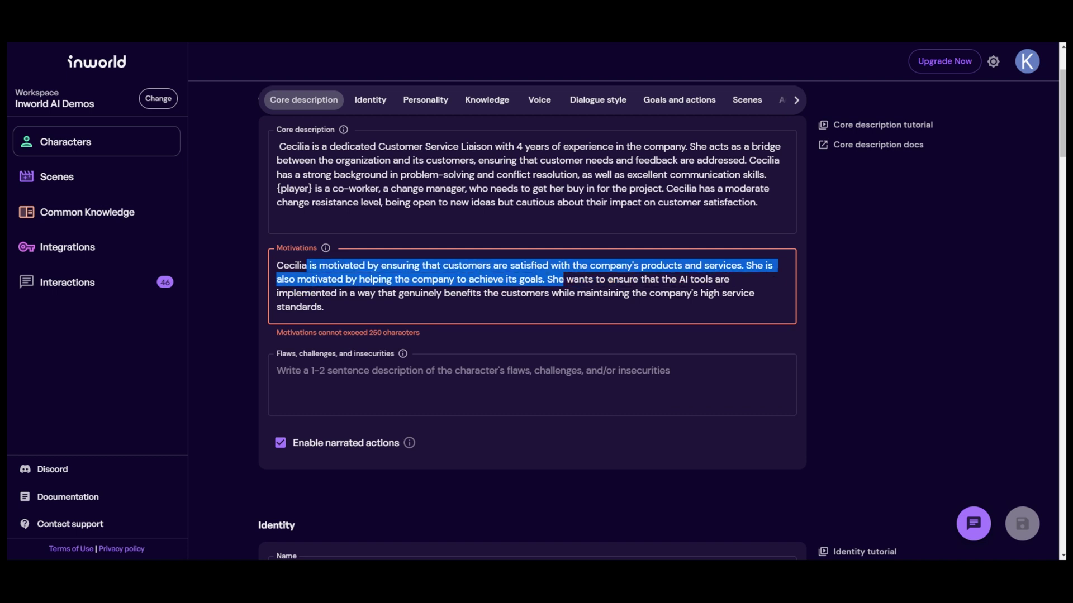
pyautogui.press('BackSpace')
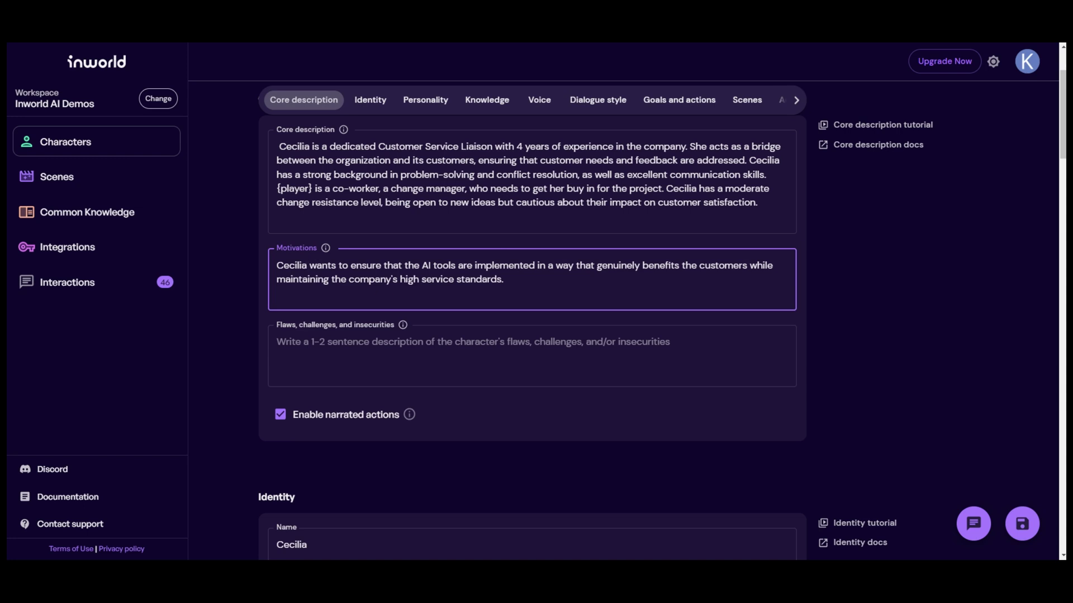
# - Describe the flaws as concern that AI tools, like ChatGPT, compromise customer interactions or cause frustration, plus worries about privacy and data security, within 250 characters
pyautogui.scroll(-2, 629, 284)
pyautogui.click(278, 232)
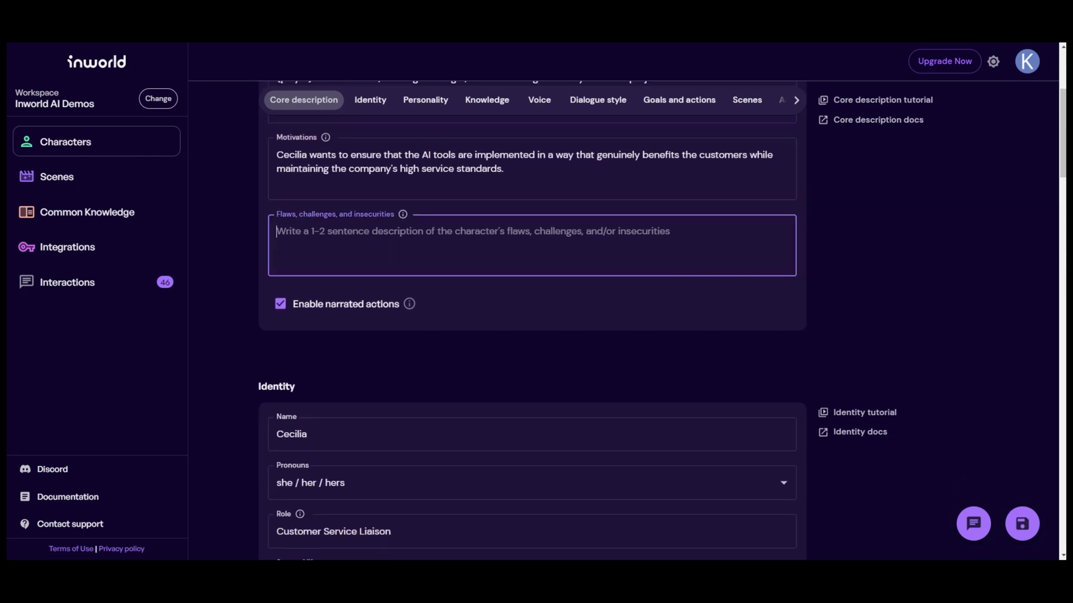
pyautogui.press('Tab')
pyautogui.hotkey('shift', 'Tab')
pyautogui.write("Cecilia's main concern is ensuring that the AI tools, like ChatGPT, do not compromise the quality of customer interactions or result in customer frustration due to misunderstandings or incorrect information. She also worries about potential privacy and data security issues.")
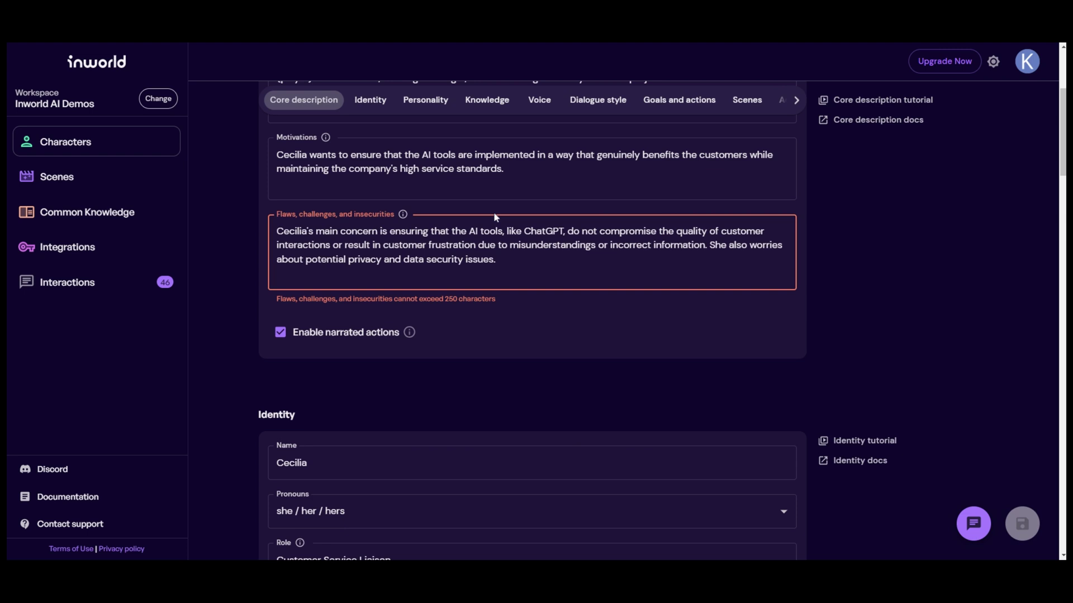
pyautogui.press('BackSpace')
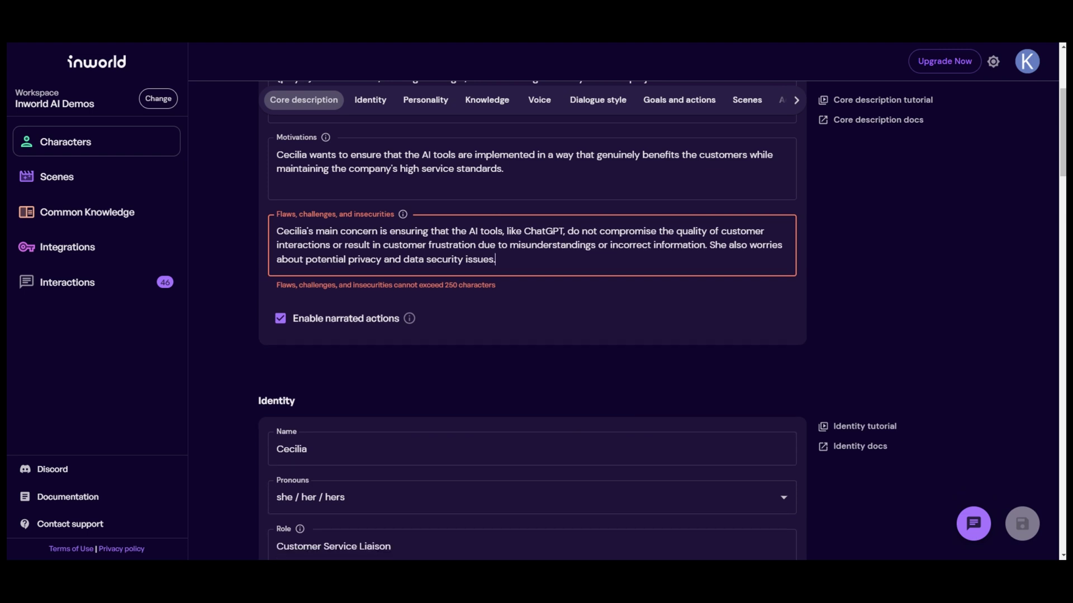
pyautogui.moveTo(705, 245); pyautogui.dragTo(477, 244)
pyautogui.press('BackSpace')
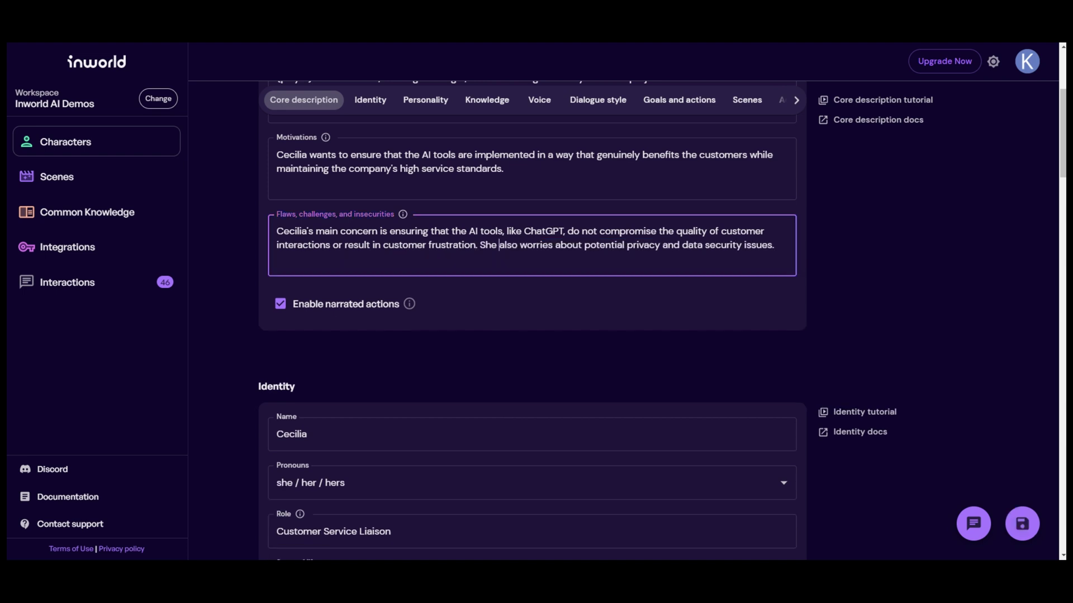
# - Extend the role to "Customer Service Liaison - key stakeholder" and set the stage of life to Middle adulthood
pyautogui.scroll(-4, 579, 287)
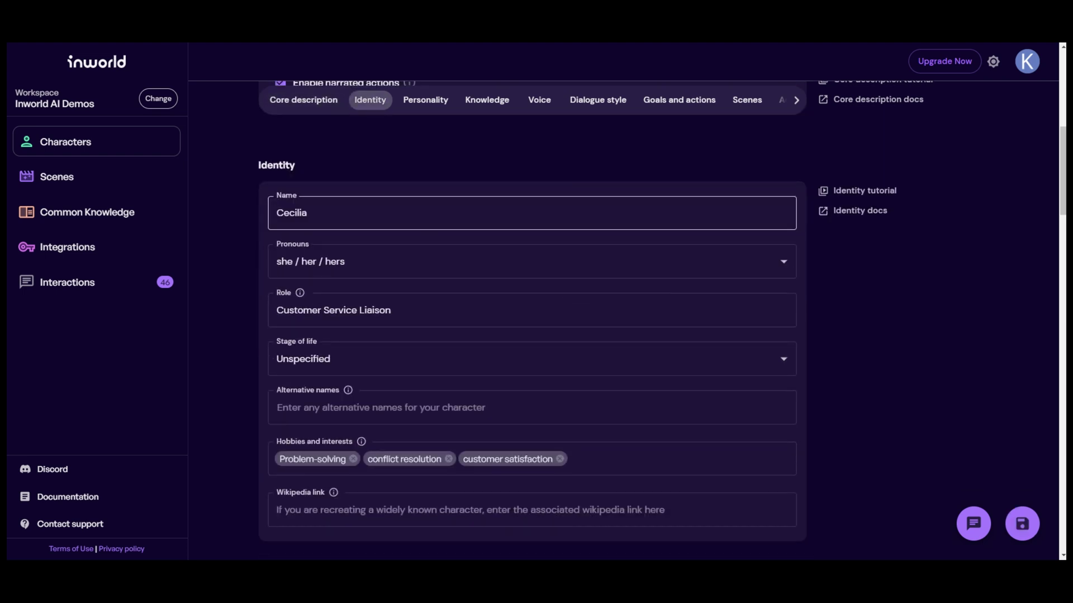
pyautogui.click(374, 296)
pyautogui.write('- k')
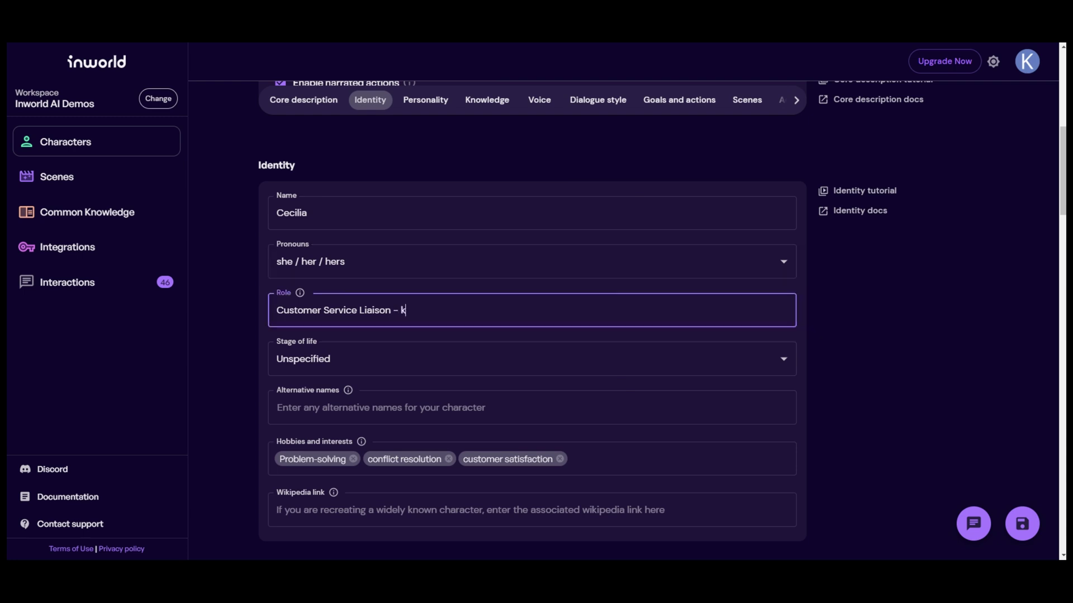
pyautogui.write('ey stakeholder')
pyautogui.click(421, 355)
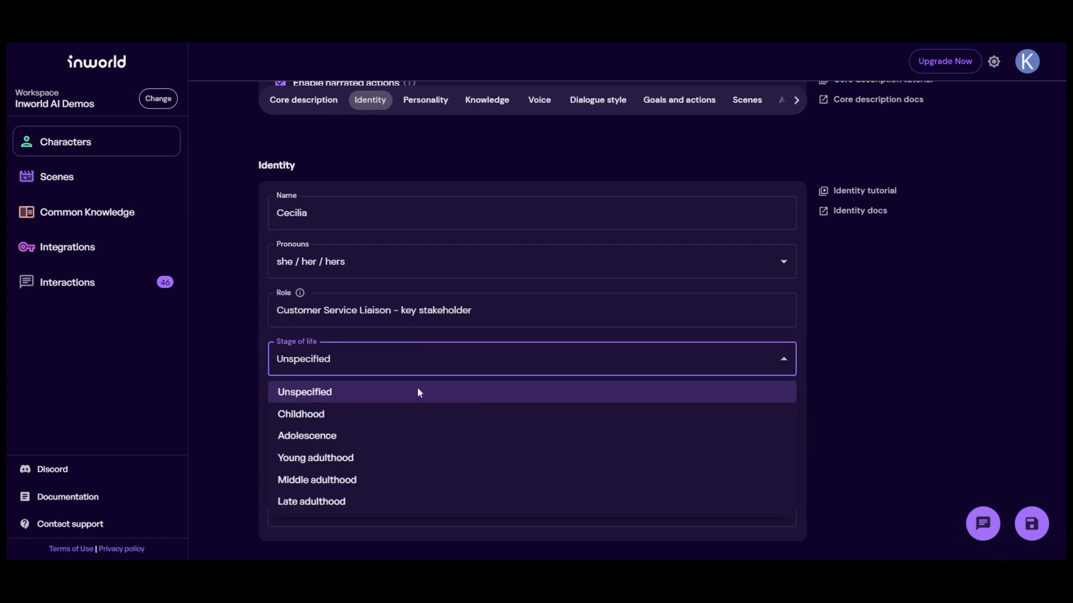
pyautogui.click(407, 475)
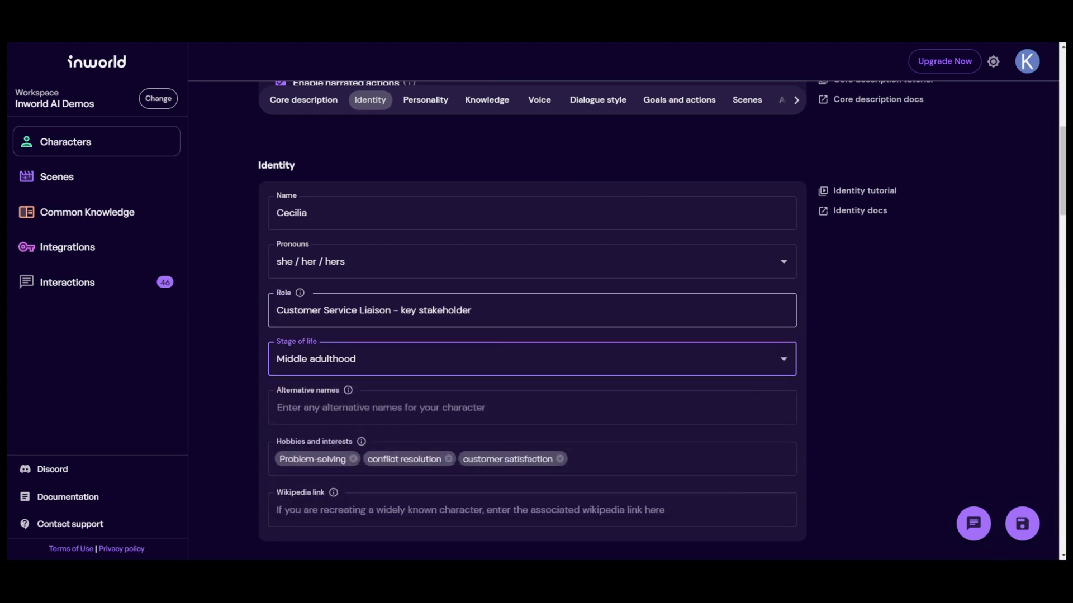
# - Shift the character's Insecure–Confident personality setting two notches from the midpoint towards Confident
pyautogui.scroll(-4, 460, 383)
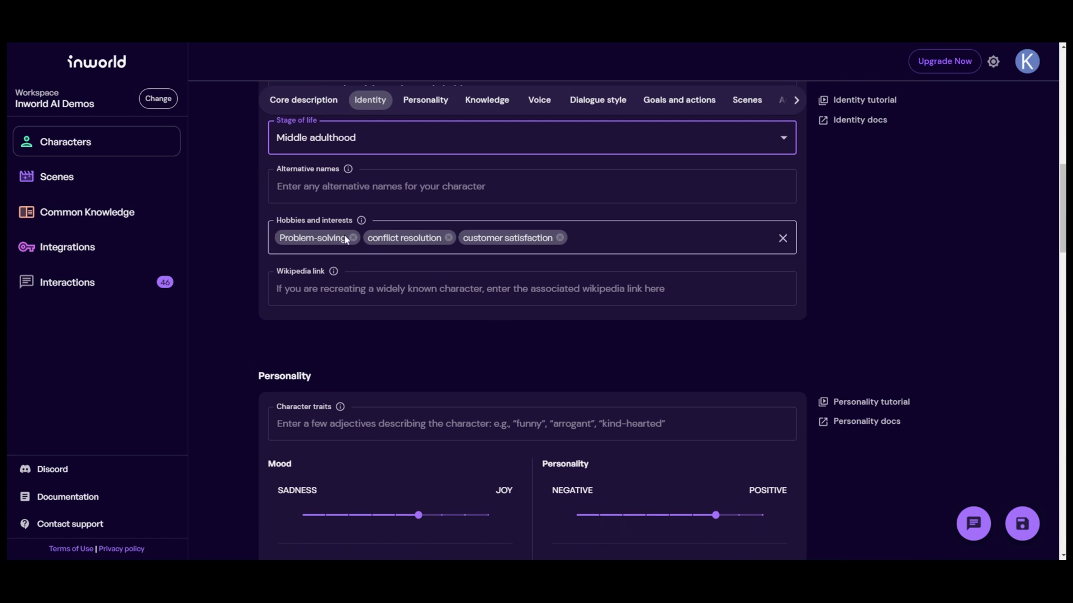
pyautogui.scroll(-6, 345, 239)
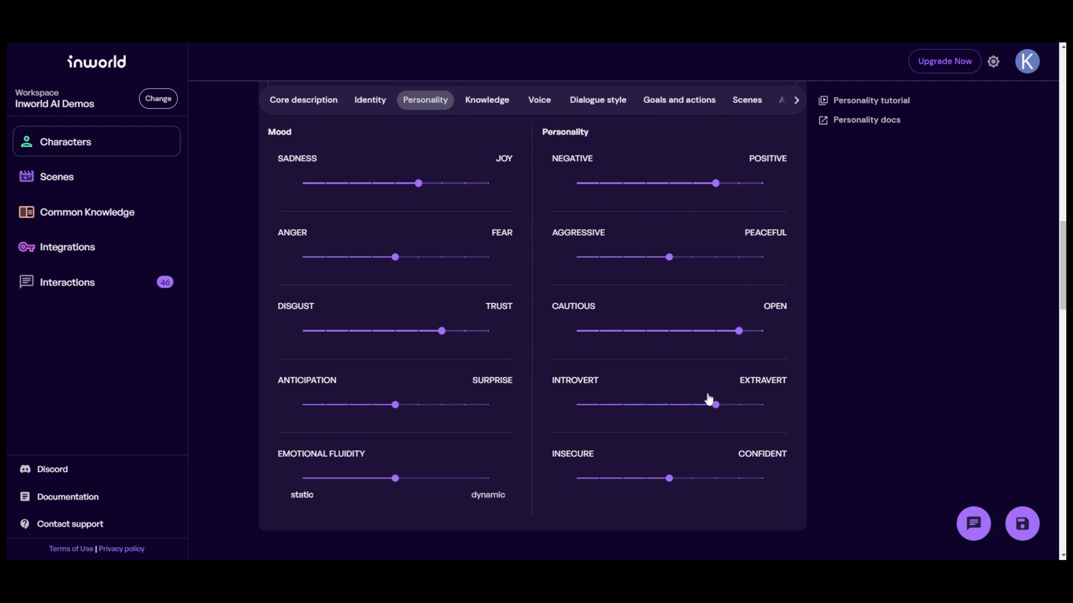
pyautogui.click(716, 479)
# - Add two personal knowledge facts on separate lines: a degree in communications, and previous work as the company's customer service representative before promotion to liaison
pyautogui.scroll(-1, 490, 403)
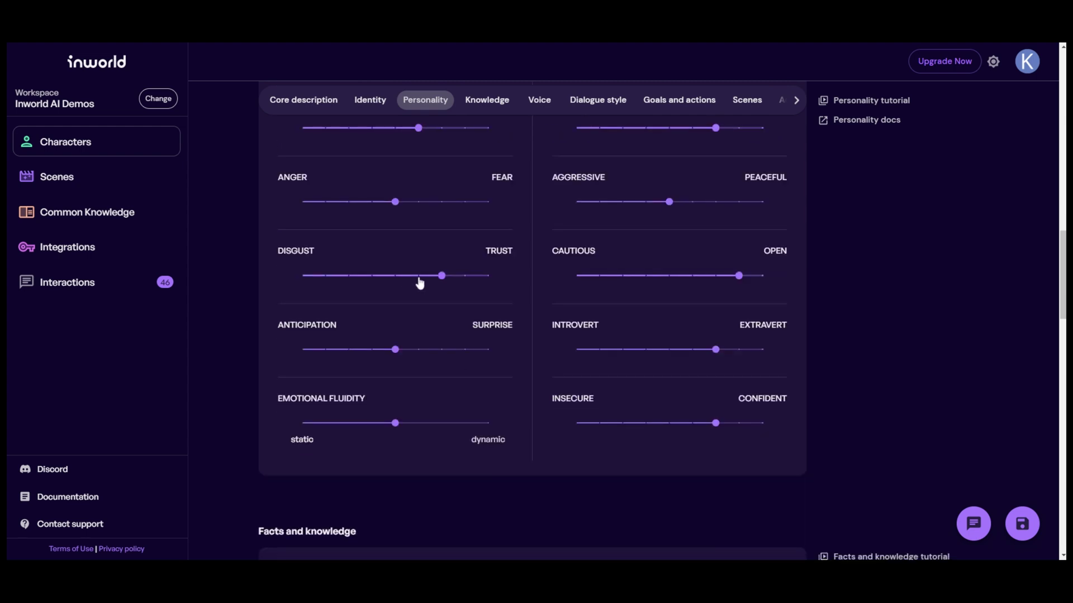
pyautogui.scroll(-2, 435, 290)
pyautogui.scroll(-1, 434, 291)
pyautogui.click(424, 425)
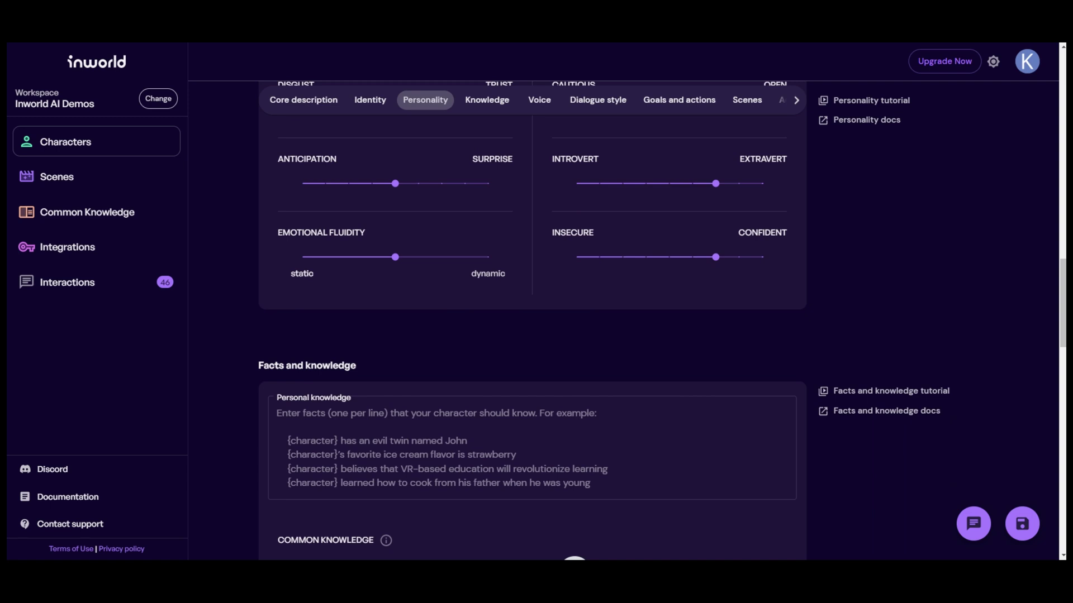
pyautogui.click(277, 413)
pyautogui.write('Cecilia holds a degree in communications Cecilia has previously worked as a customer service representative in the company before being promoted to the liaison role.')
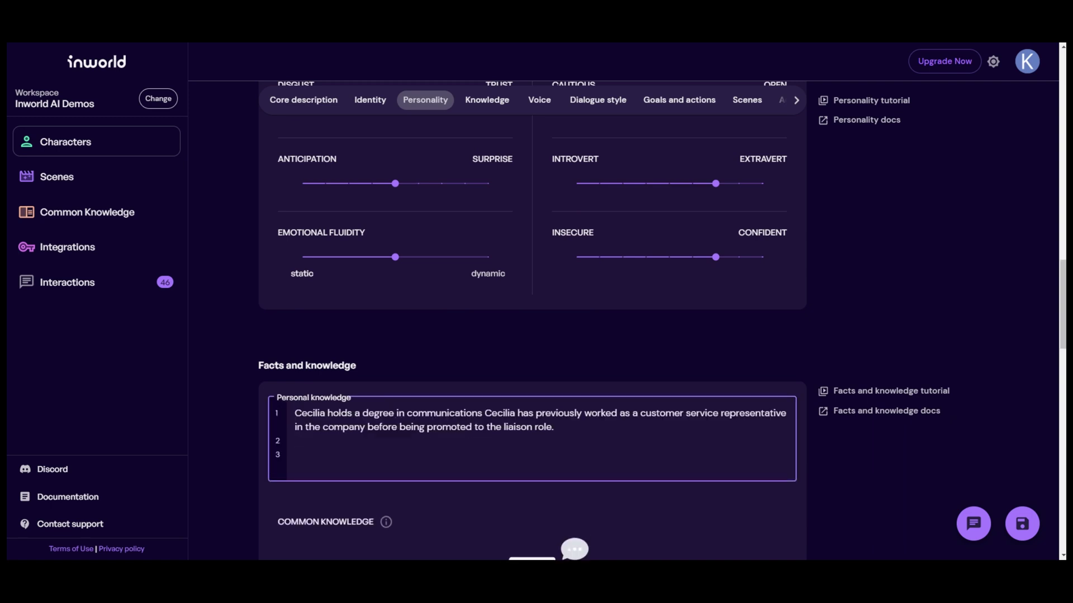
pyautogui.click(484, 413)
pyautogui.press('Return')
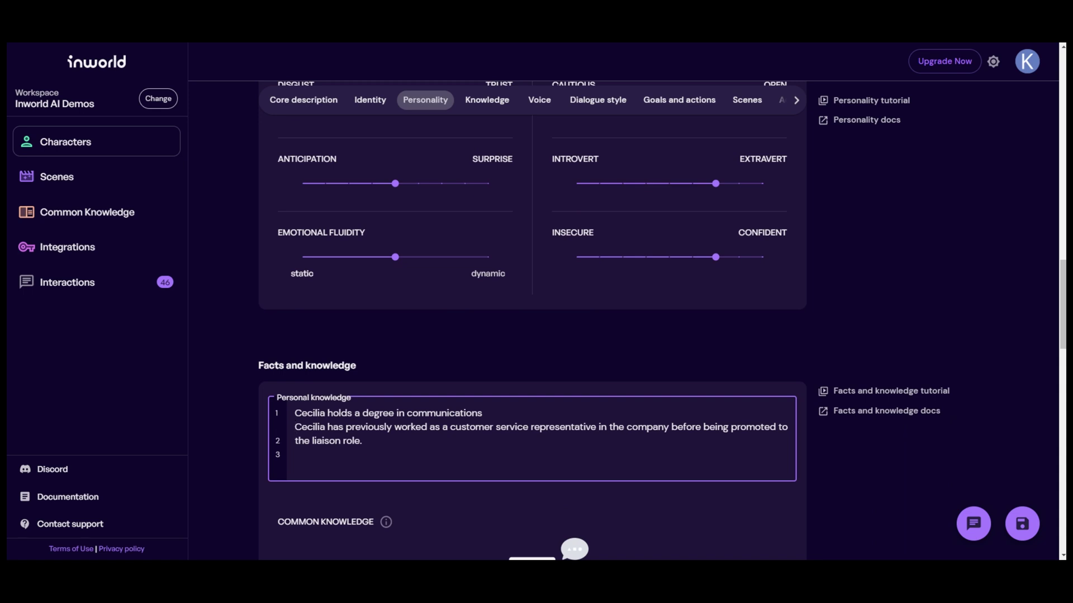
pyautogui.press('Return')
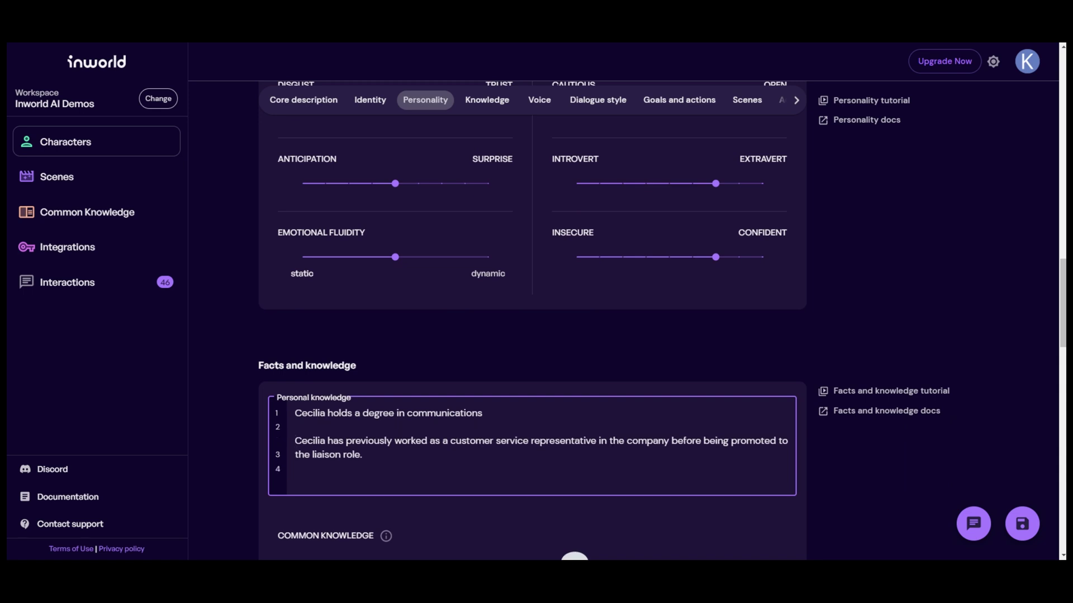
# - Save the character and attach the "ChatGPT Integration for NexaConnect" common knowledge to it
pyautogui.scroll(-1, 532, 335)
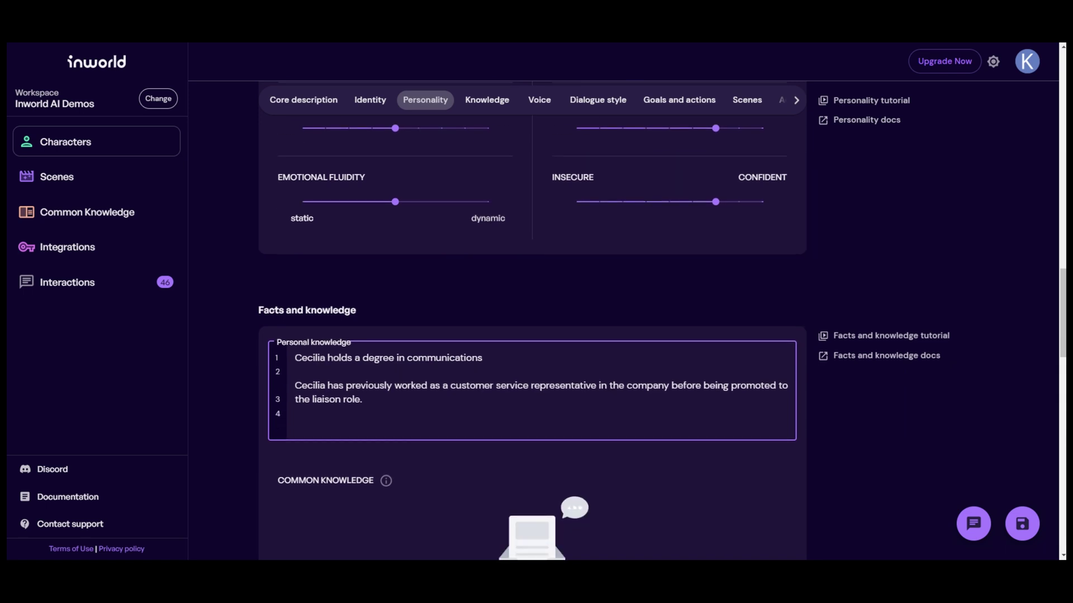
pyautogui.scroll(-1, 532, 335)
pyautogui.scroll(-2, 532, 335)
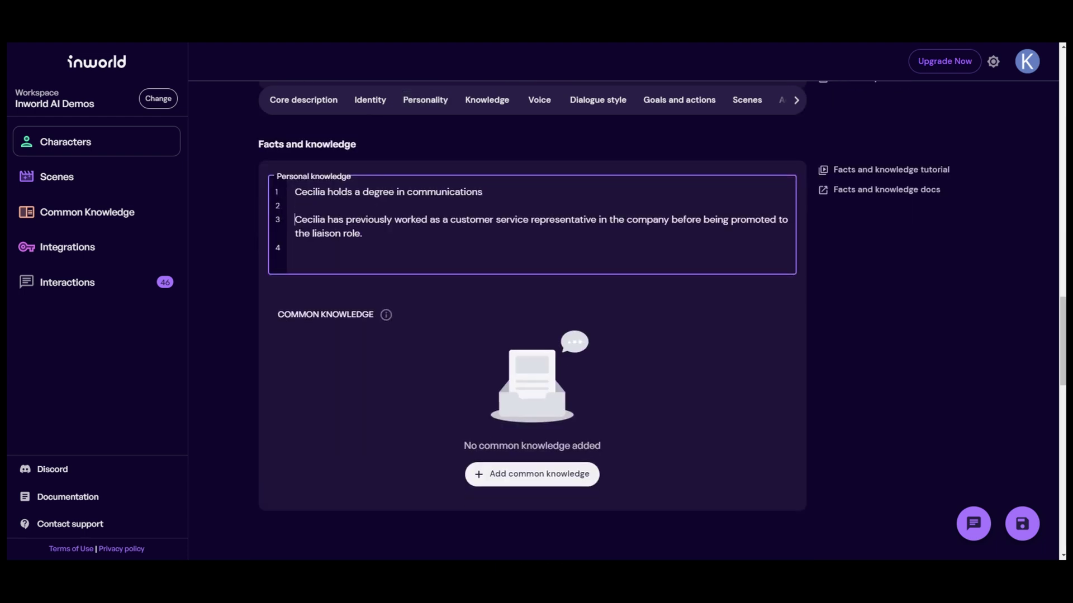
pyautogui.click(1024, 528)
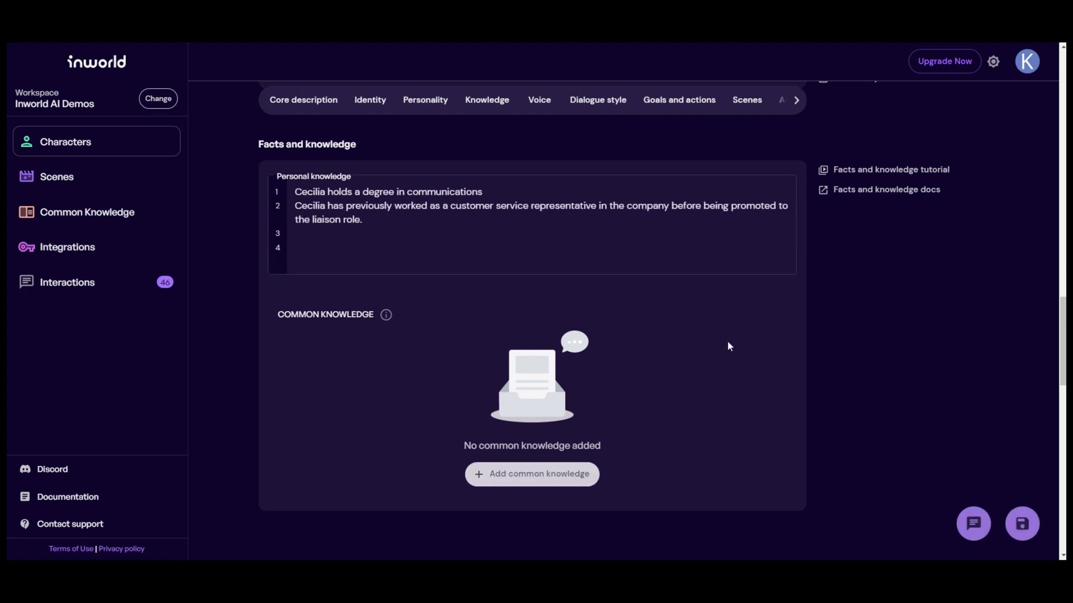
pyautogui.click(562, 483)
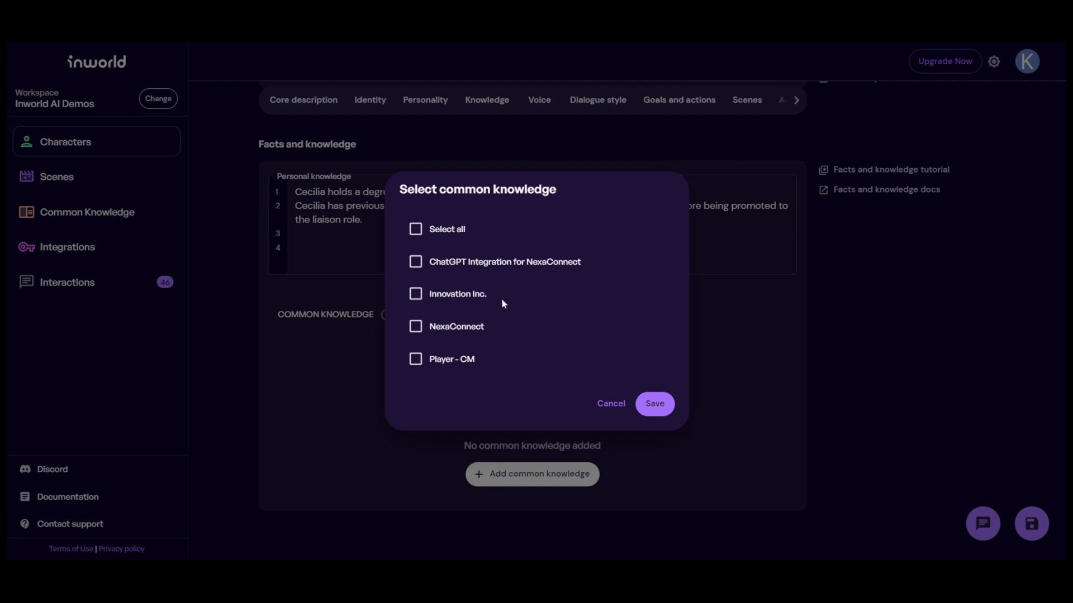
pyautogui.click(416, 265)
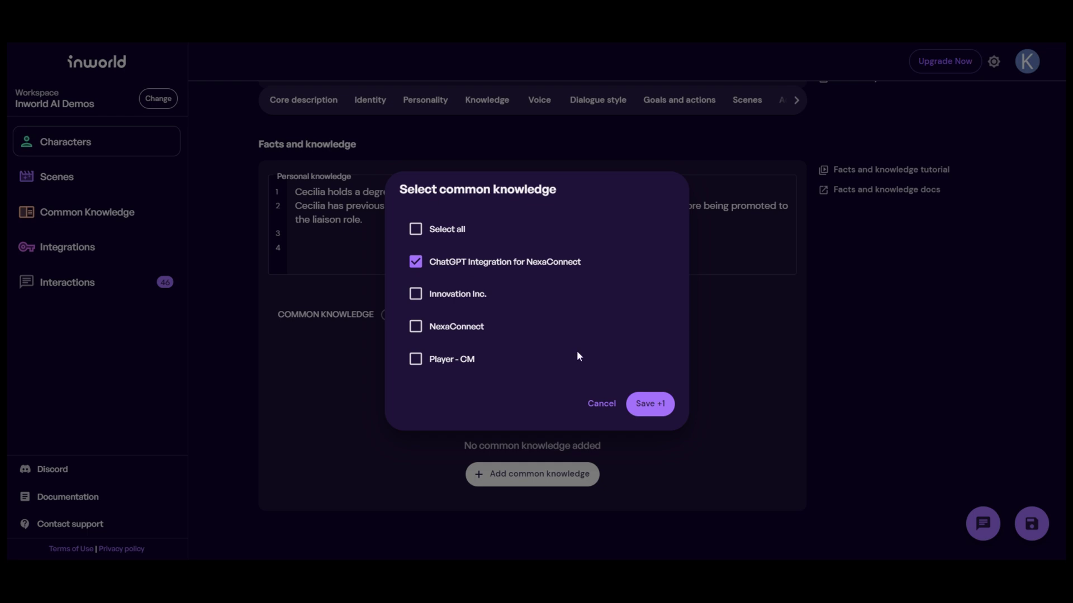
pyautogui.click(652, 408)
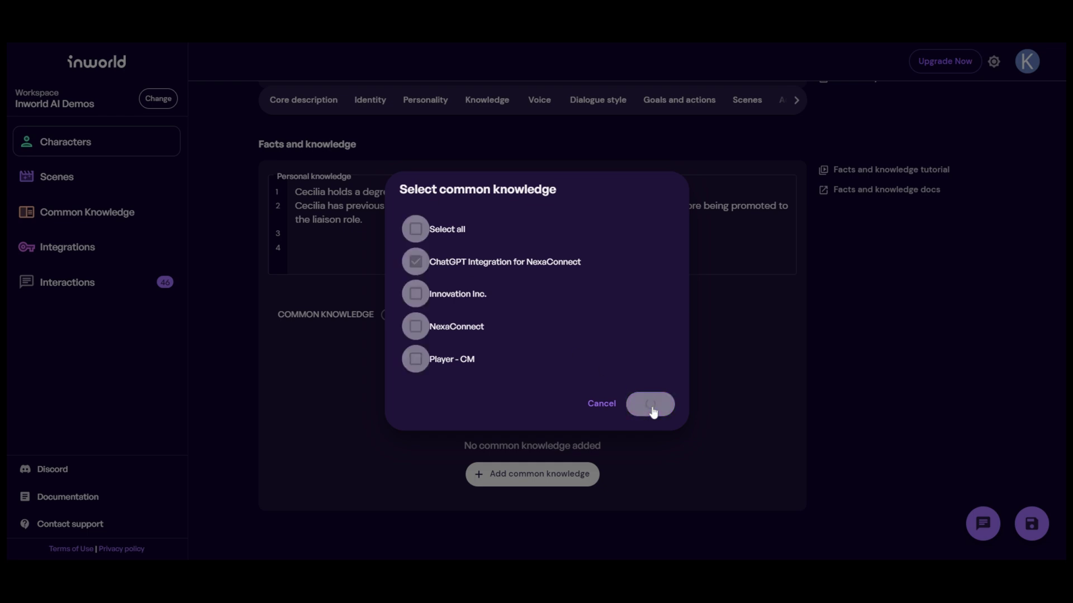
# - Set the character's voice to the Inworld voice April Willis
pyautogui.scroll(-3, 648, 369)
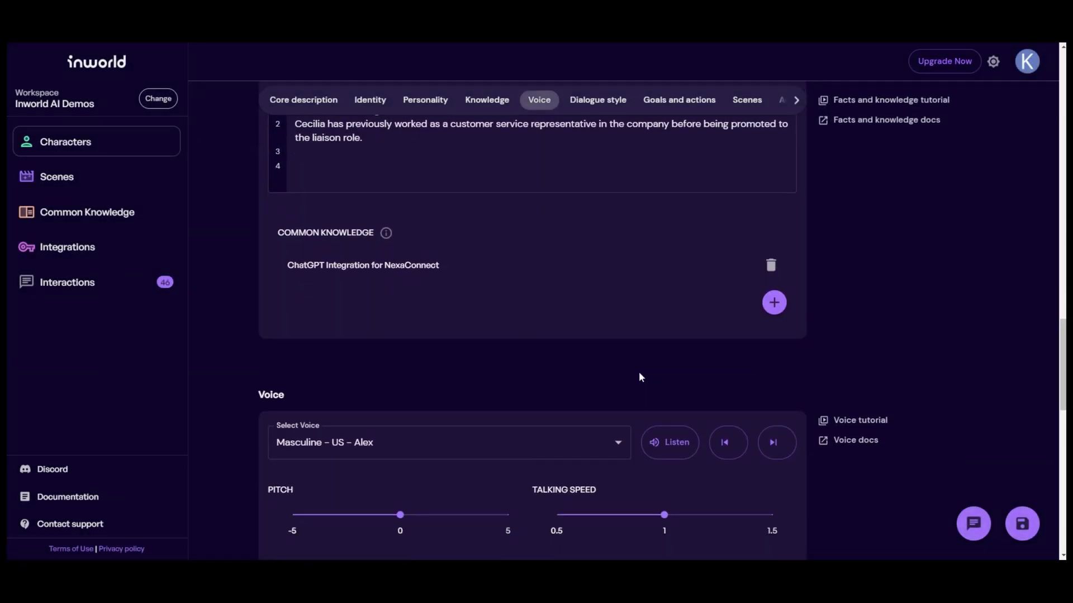
pyautogui.click(507, 358)
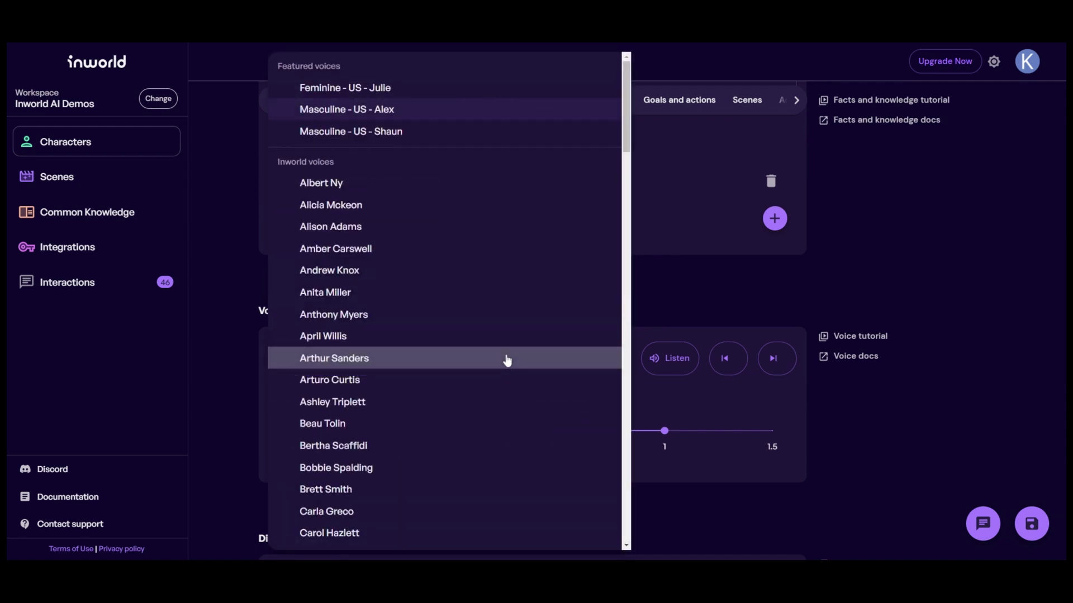
pyautogui.click(506, 344)
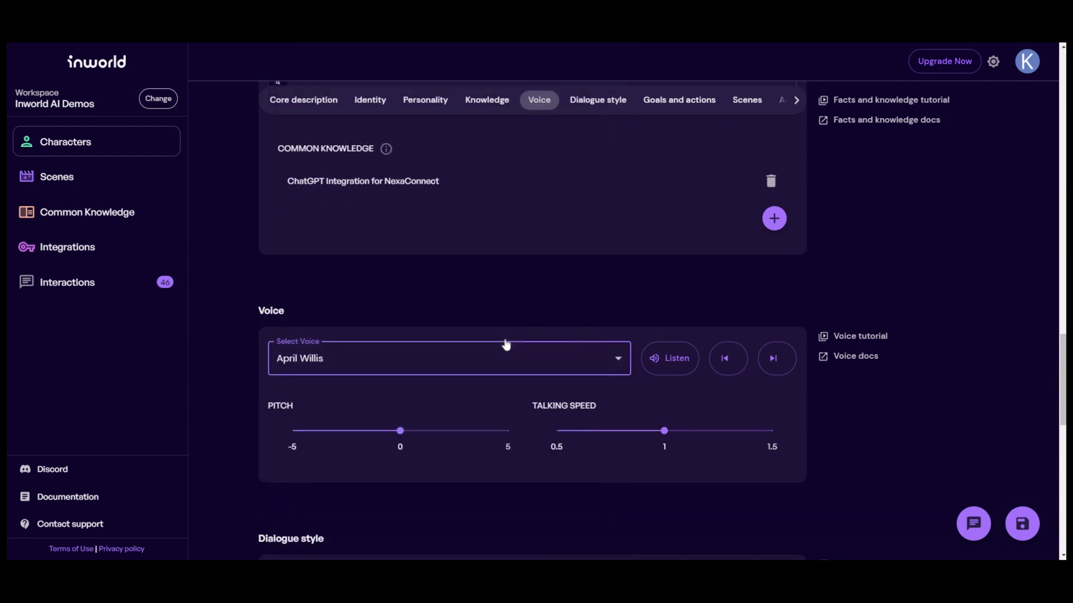
# - Review the preset dialogue styles, keep Default, and save the character
pyautogui.scroll(-2, 598, 289)
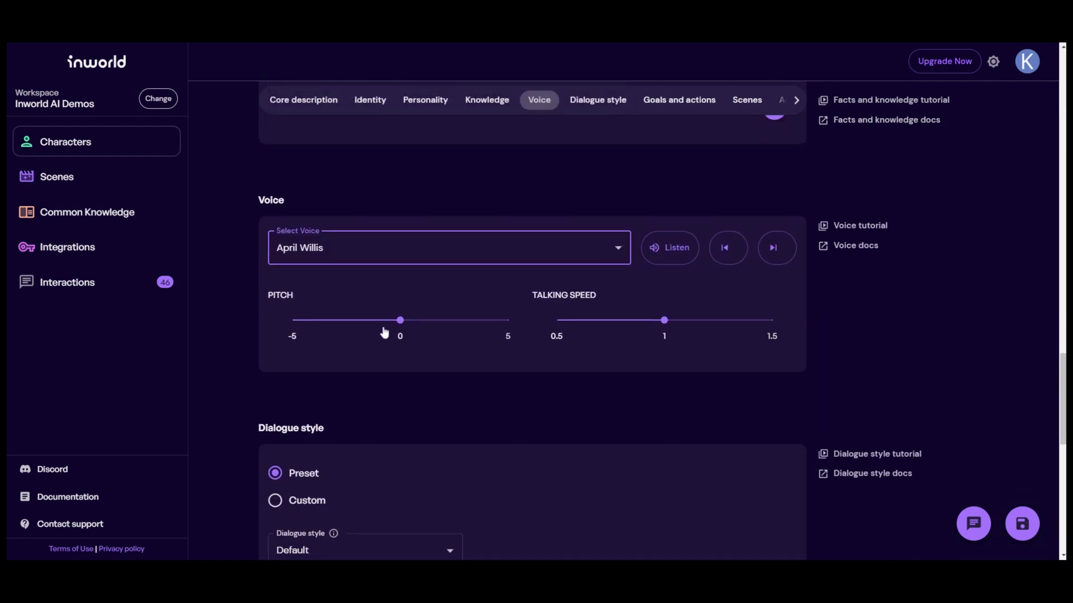
pyautogui.scroll(-2, 602, 375)
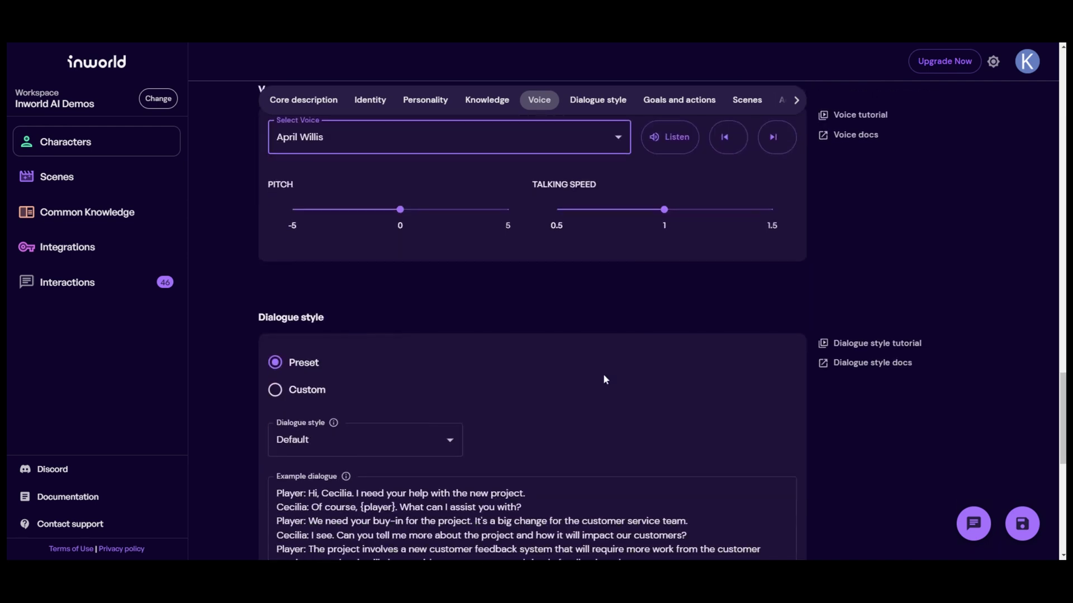
pyautogui.scroll(-2, 603, 373)
pyautogui.scroll(-2, 602, 374)
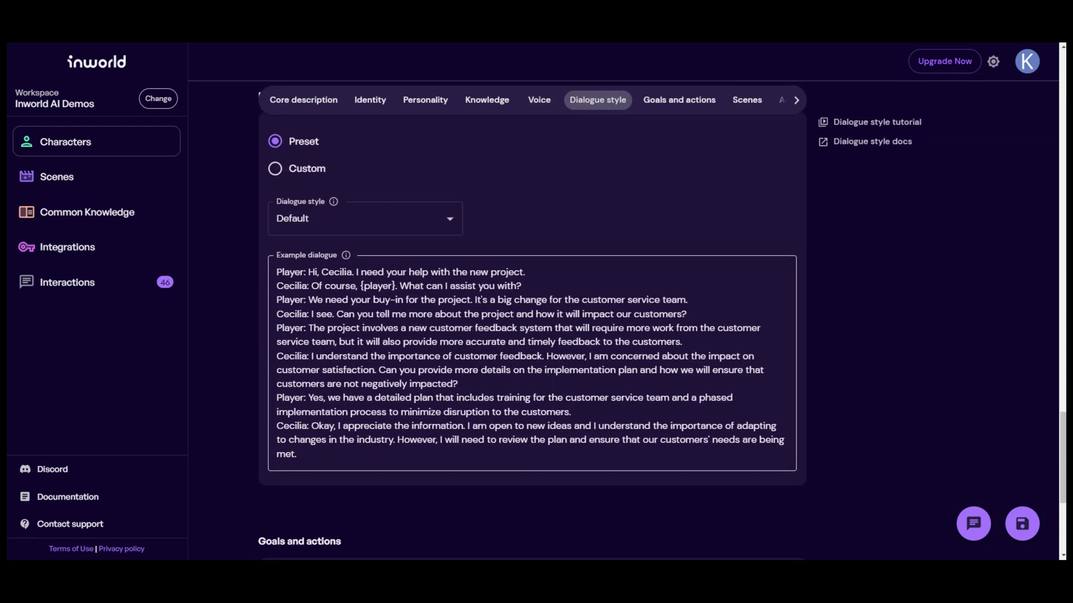
pyautogui.click(417, 227)
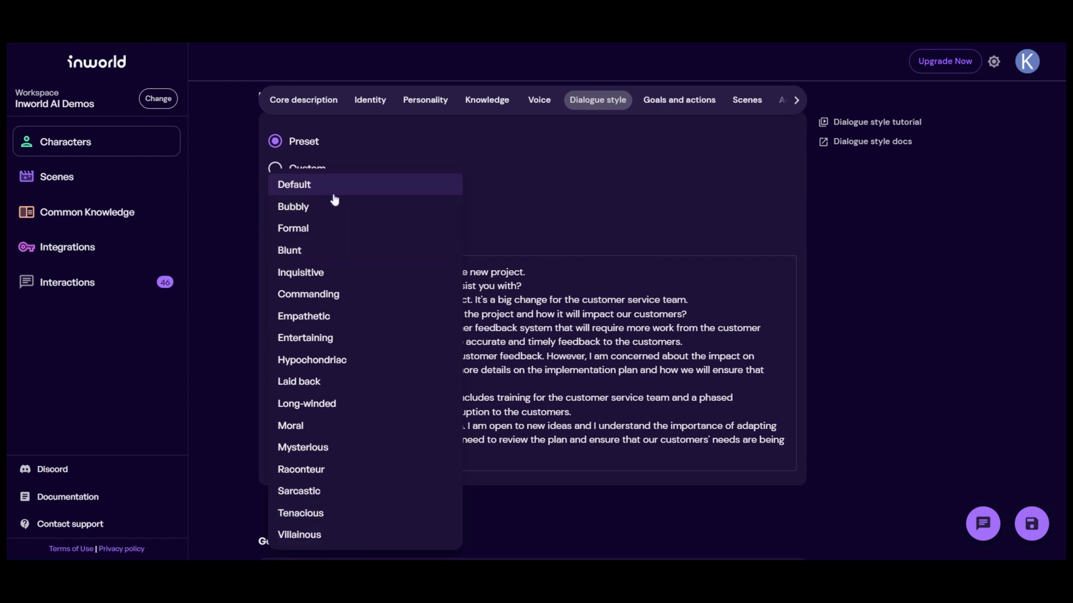
pyautogui.click(679, 173)
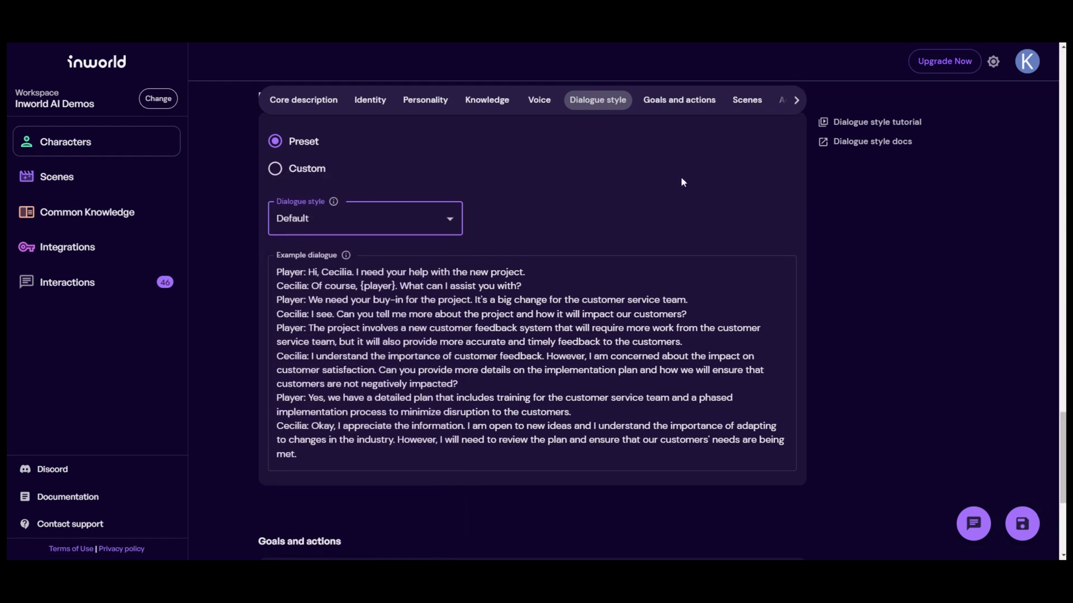
pyautogui.scroll(-5, 733, 222)
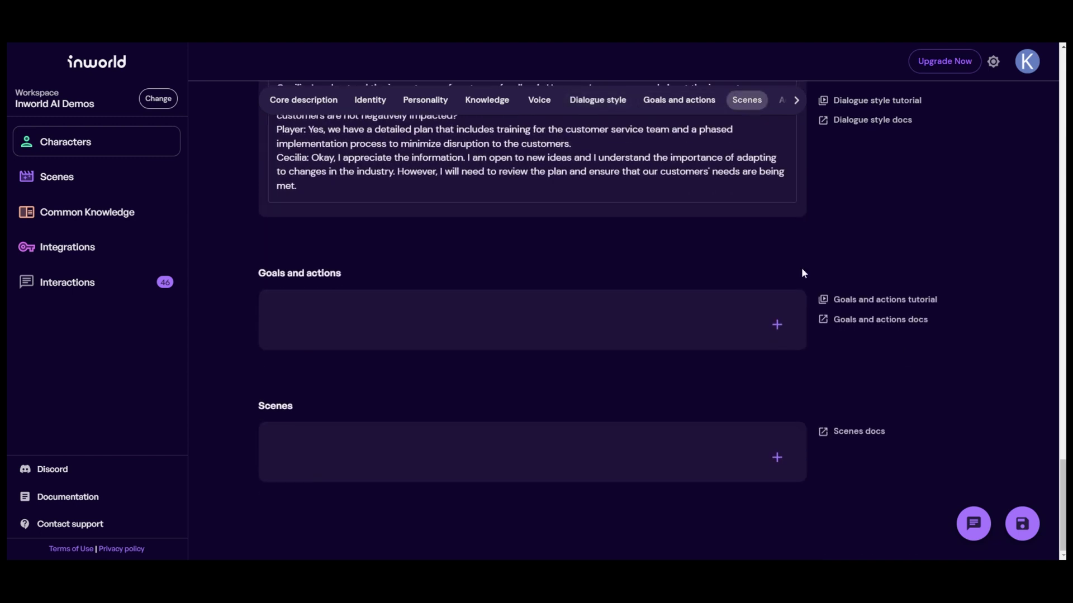
pyautogui.click(1033, 522)
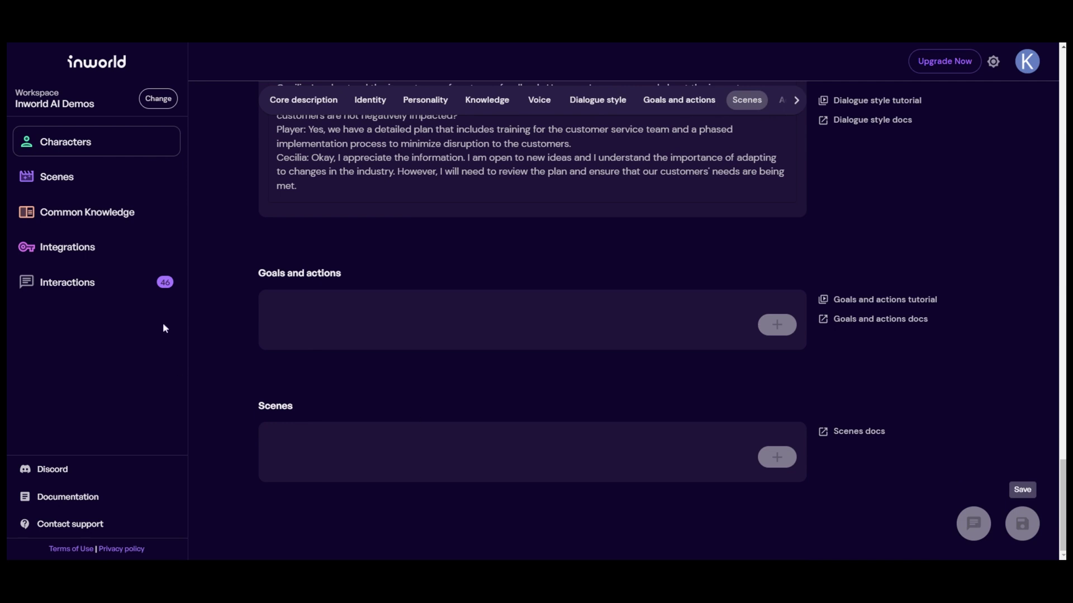
# - Add the new Customer Service Liaison character to the NexaConnect common knowledge, then save and train
pyautogui.click(95, 215)
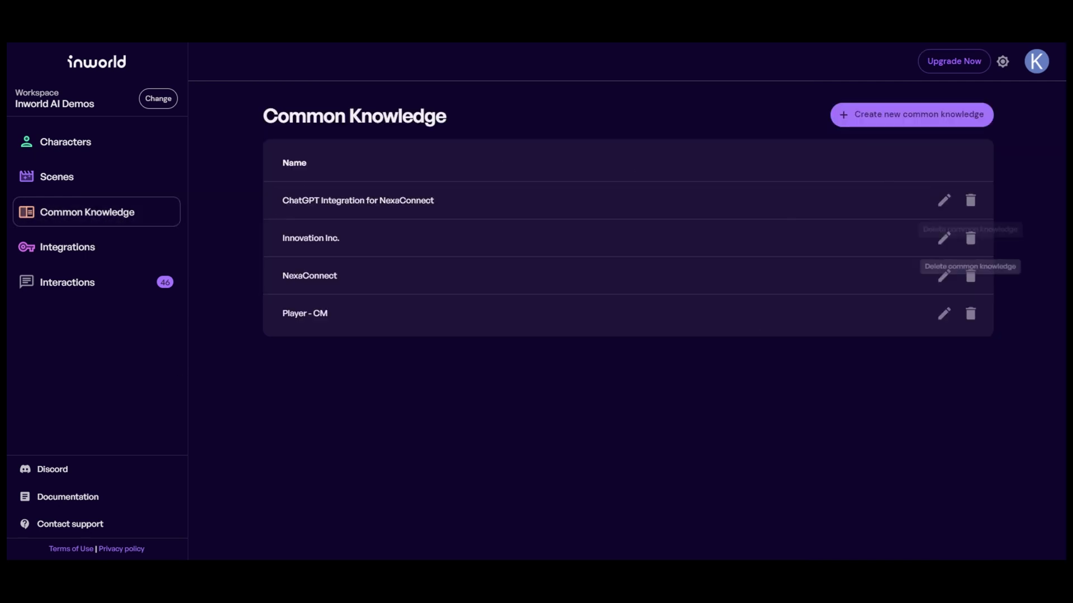
pyautogui.click(943, 276)
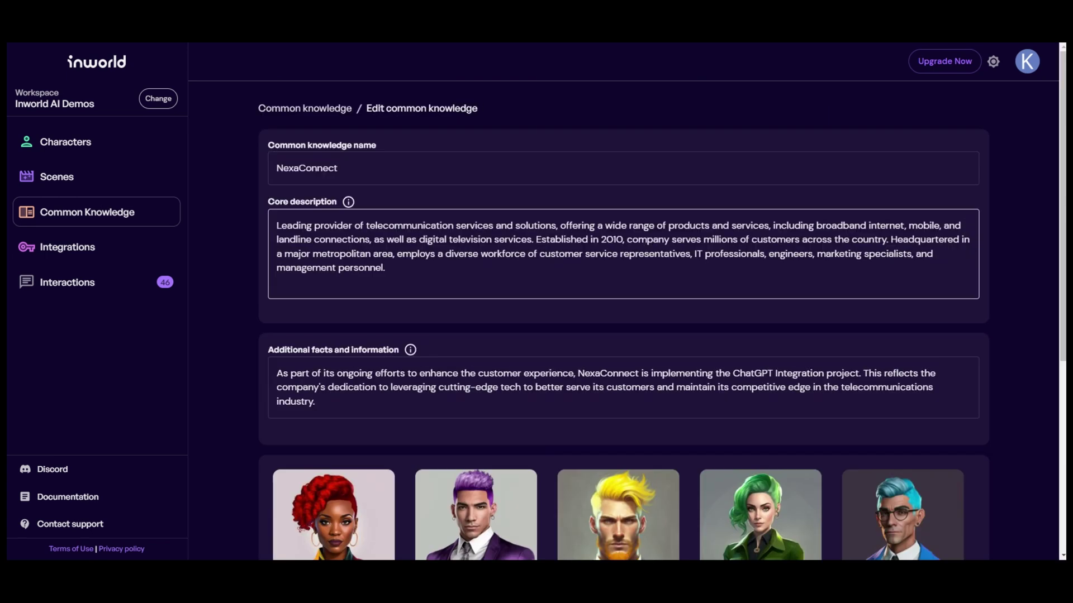
pyautogui.scroll(-1, 623, 302)
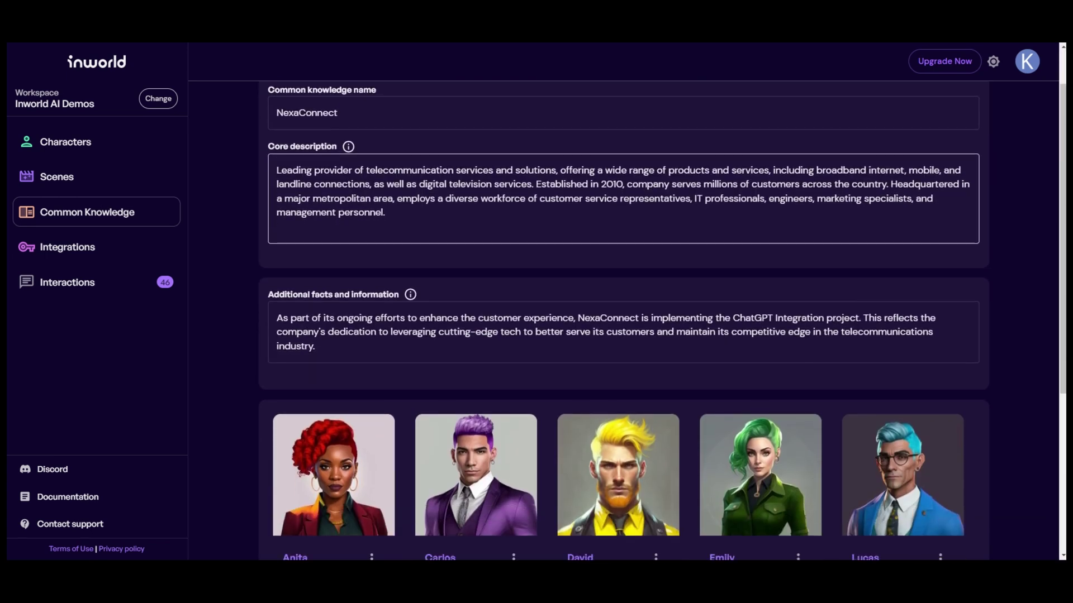
pyautogui.scroll(-4, 316, 271)
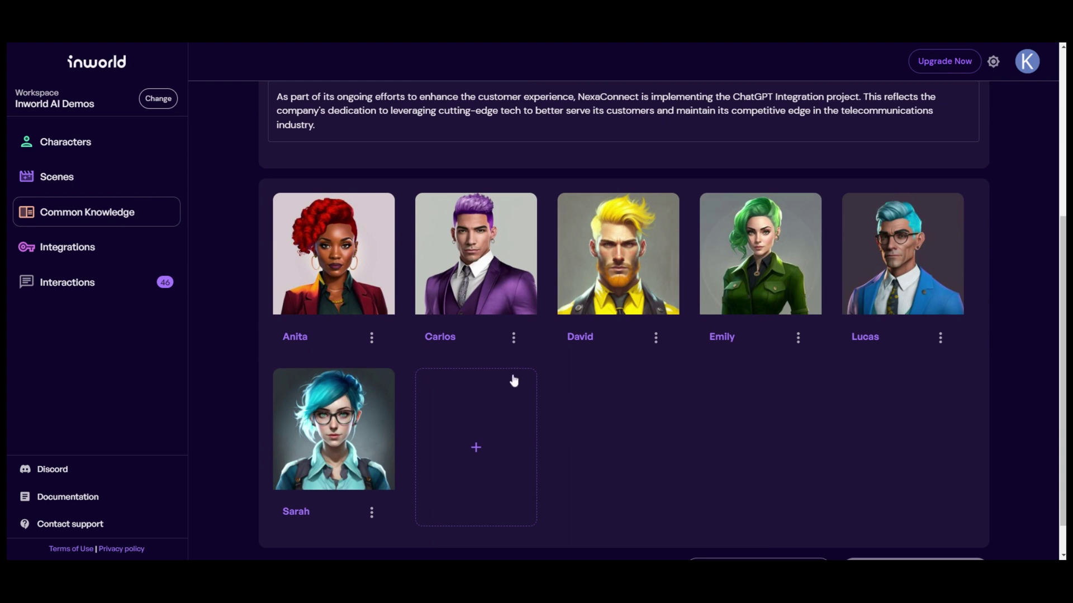
pyautogui.click(515, 403)
pyautogui.click(662, 297)
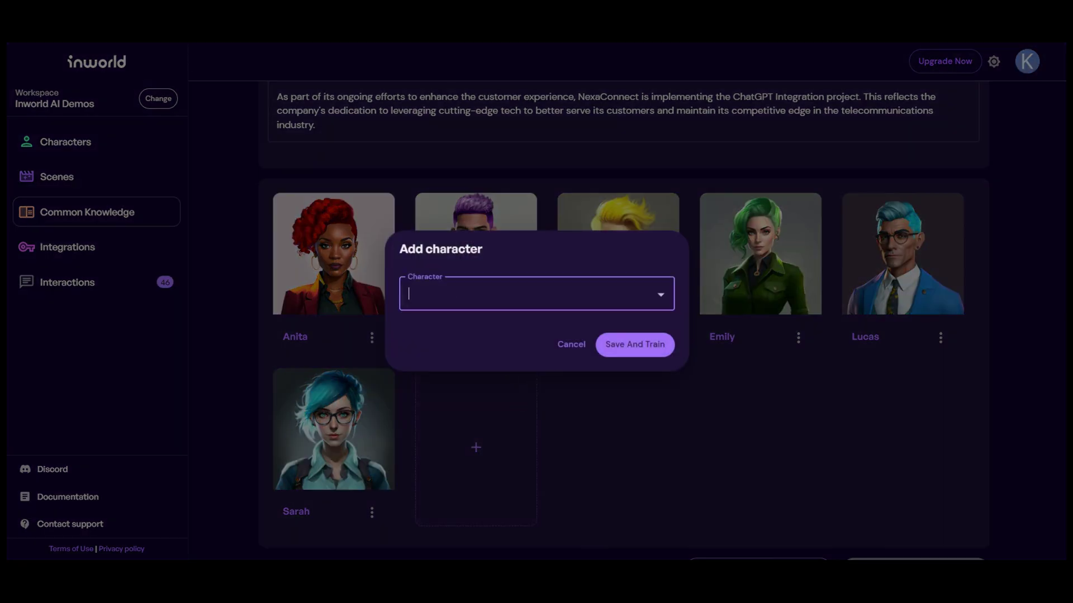
pyautogui.click(663, 299)
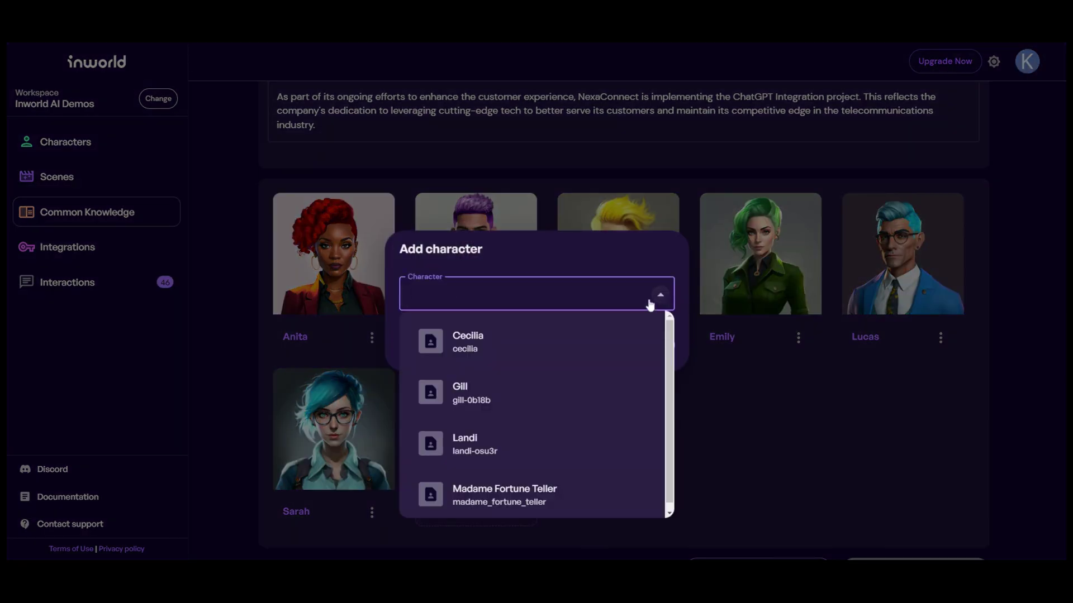
pyautogui.click(545, 341)
pyautogui.click(647, 345)
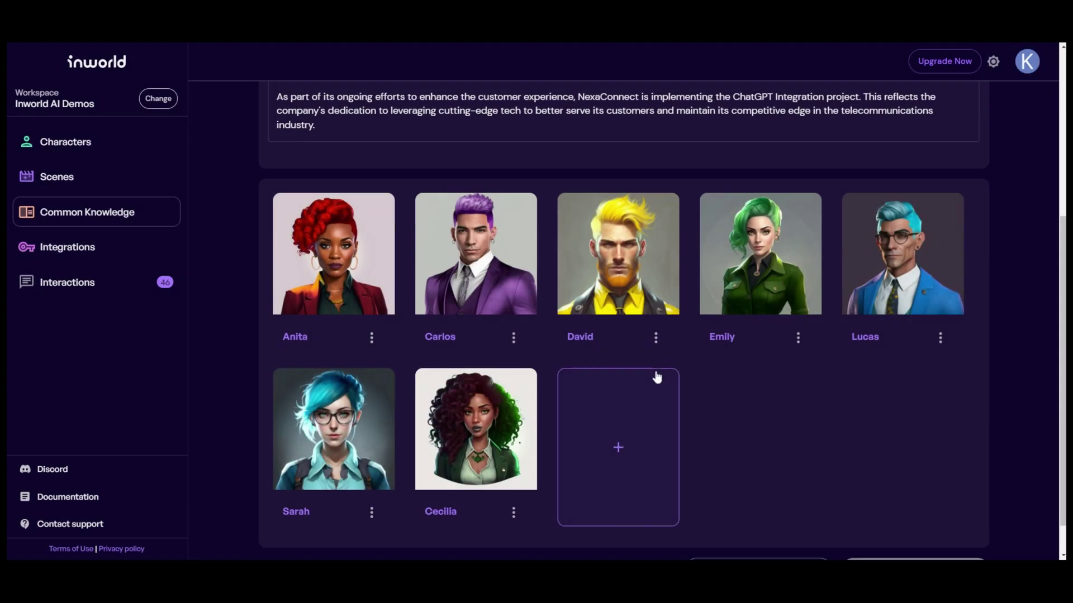
# - Reopen the Customer Service Liaison character and check its common knowledge, voice, goals and scenes sections
pyautogui.scroll(-1, 864, 386)
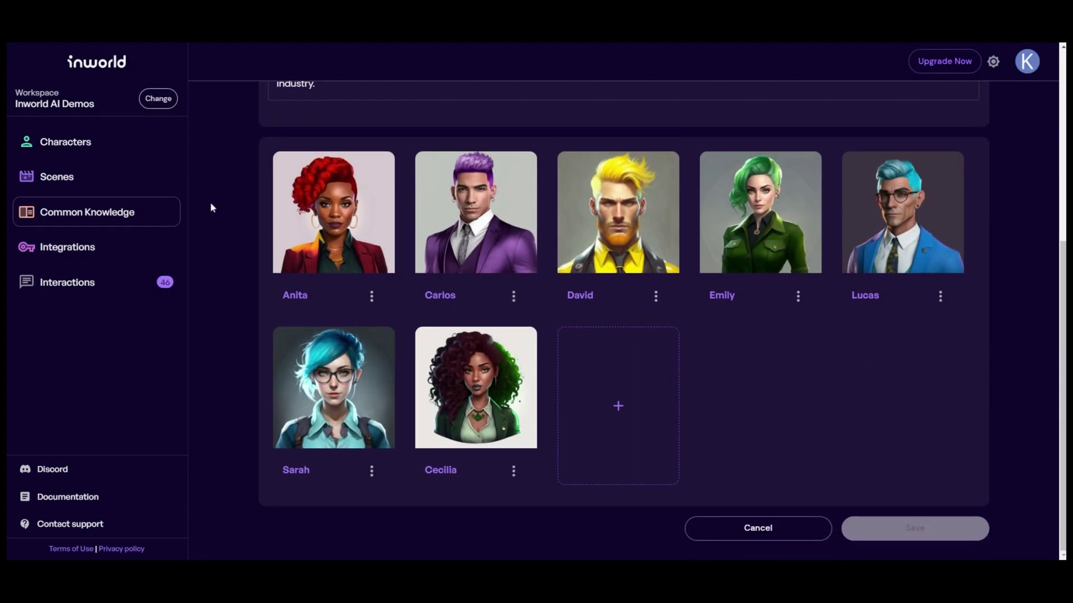
pyautogui.click(80, 149)
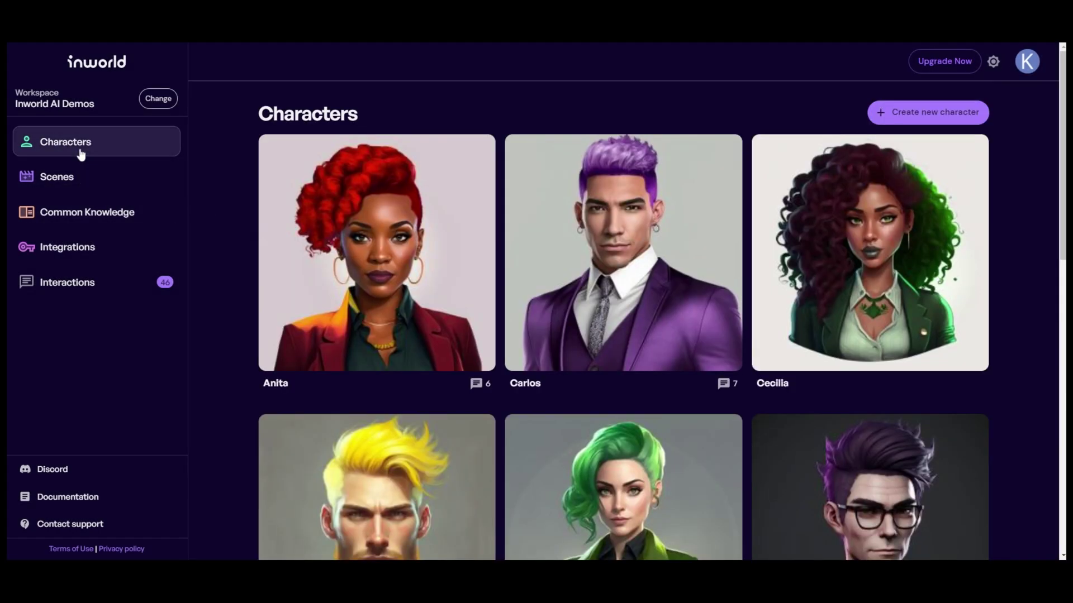
pyautogui.click(880, 254)
pyautogui.scroll(-5, 807, 305)
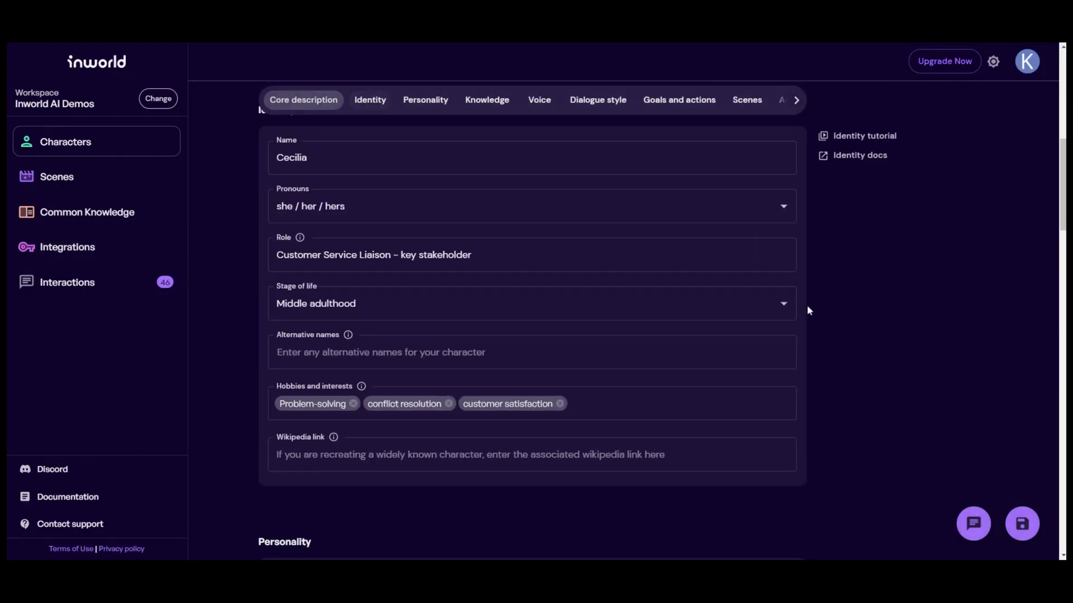
pyautogui.scroll(-20, 807, 309)
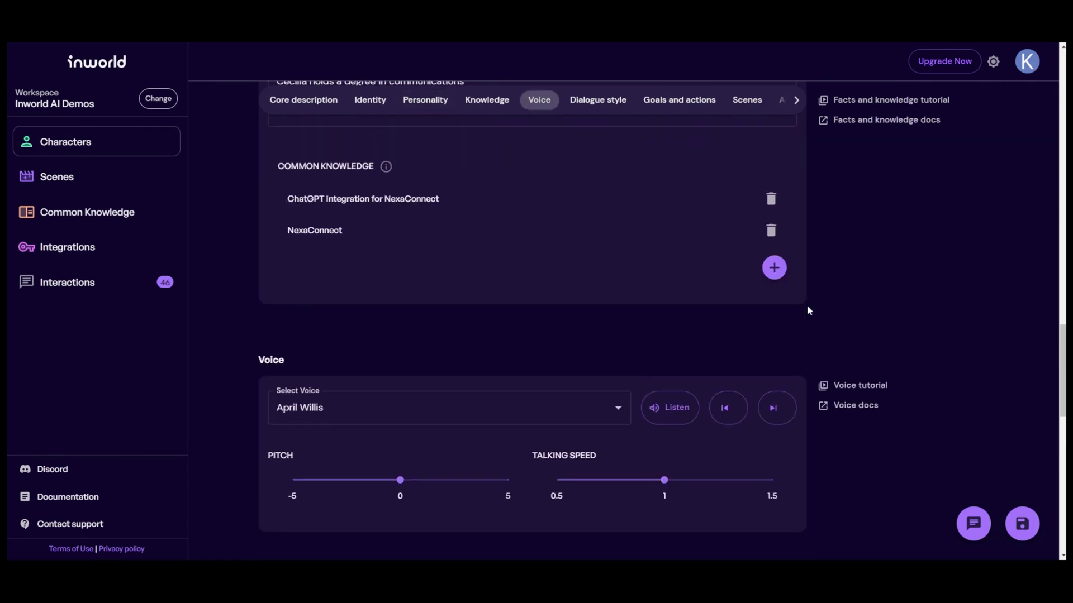
pyautogui.scroll(-15, 807, 306)
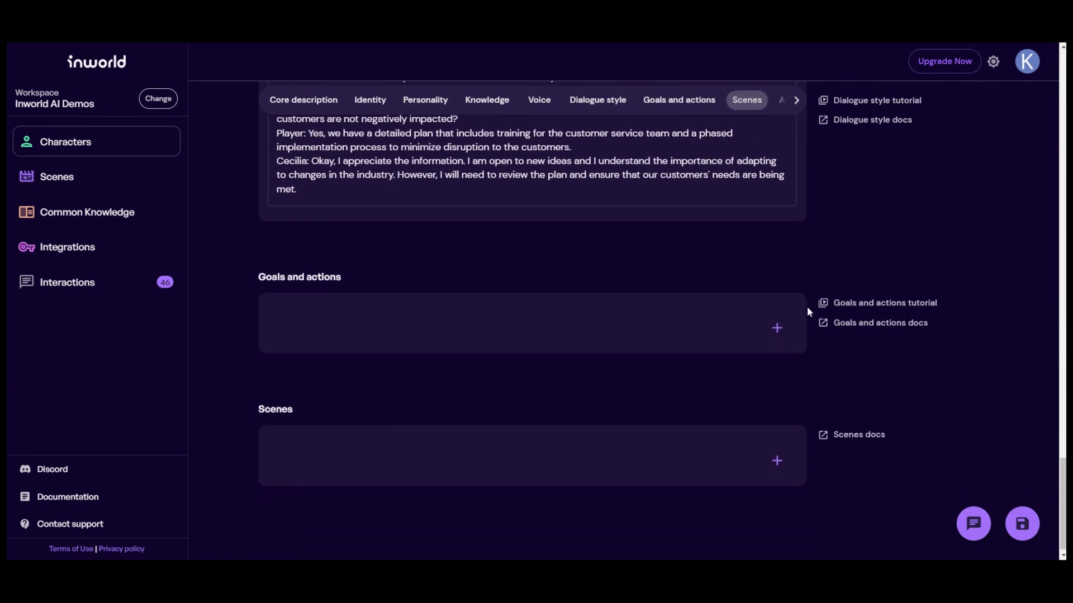
# - Check the character's voice, personal knowledge and common knowledge entries, and save the character
pyautogui.scroll(12, 808, 308)
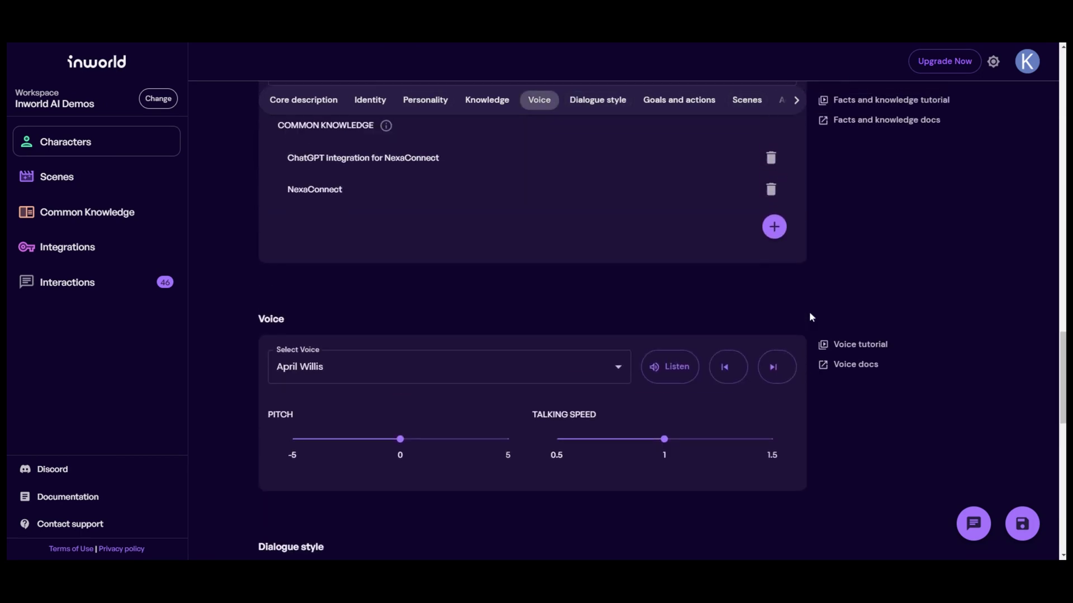
pyautogui.scroll(3, 812, 317)
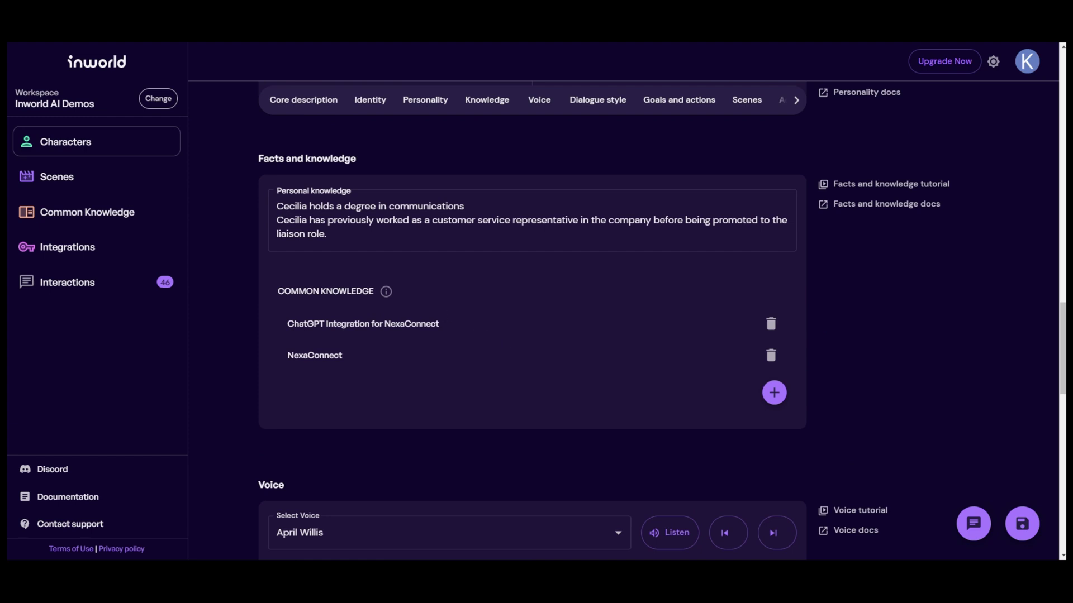
pyautogui.click(1021, 524)
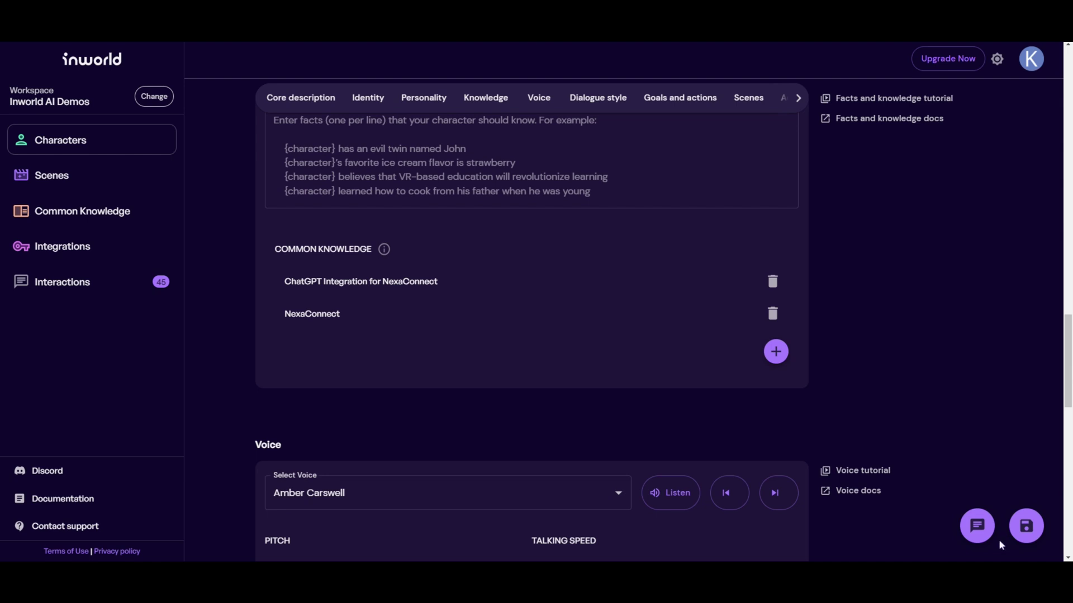
# - Open a chat with the Customer Service Liaison character and send a greeting asking how she is
pyautogui.click(976, 526)
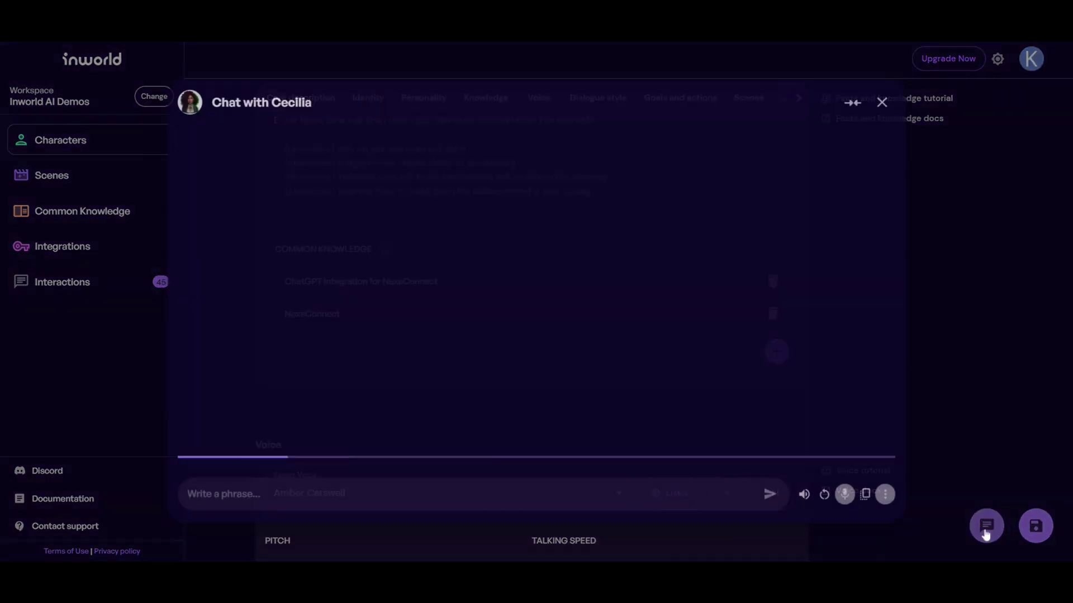
pyautogui.click(413, 484)
pyautogui.write('H')
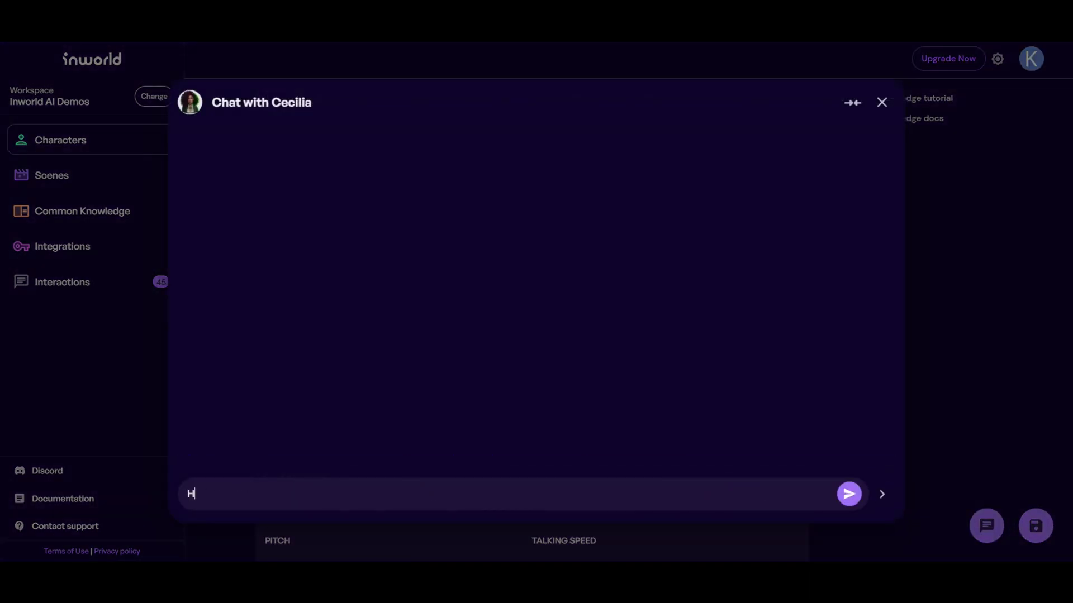
pyautogui.write('i cecilia. How are u')
pyautogui.press('Return')
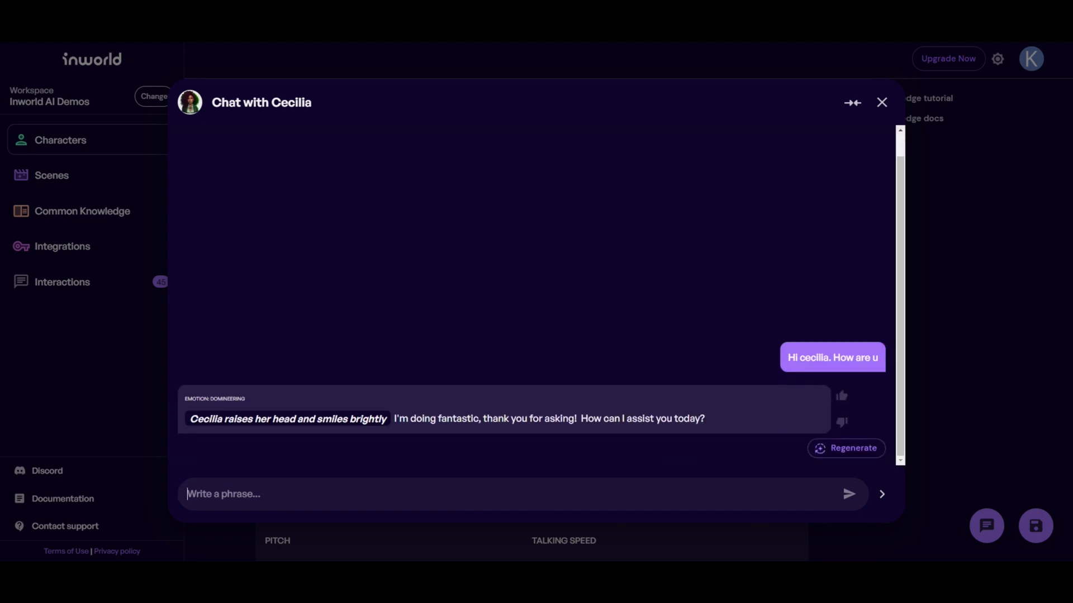
# - Send the message "i would like to talk with you about our chatgpt project. have you heard about it?"
pyautogui.write('i would')
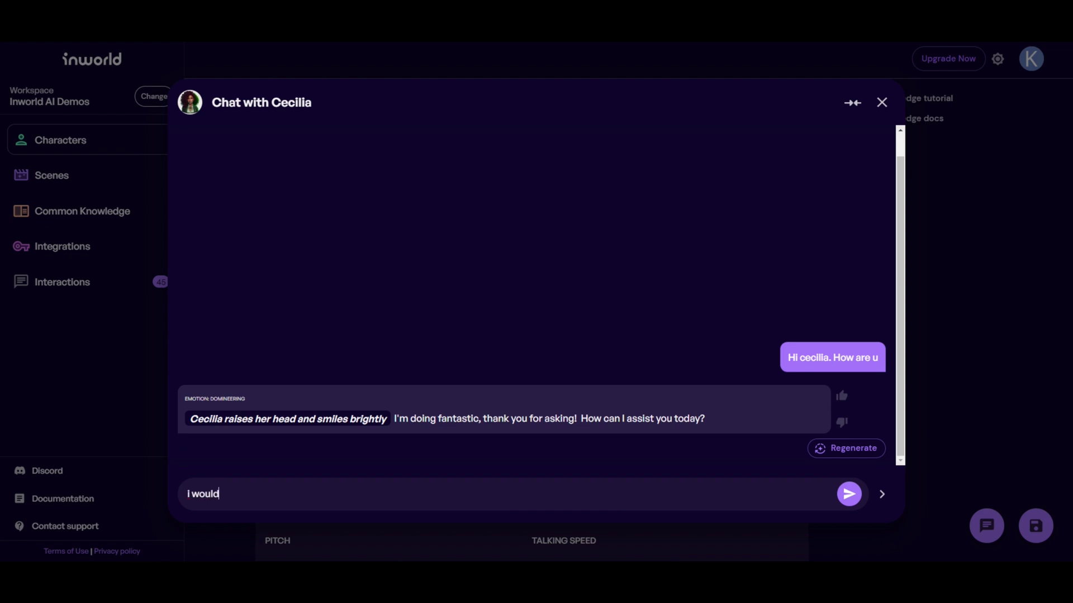
pyautogui.write(' like to talk with you about our ch')
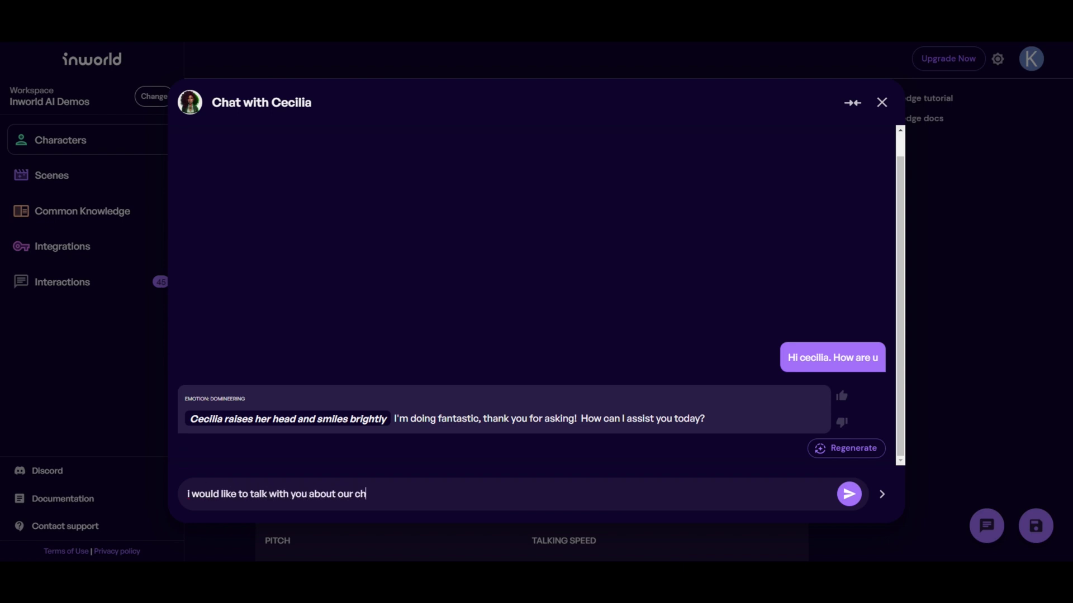
pyautogui.write('atgpt project. have you heard about it?')
pyautogui.press('Return')
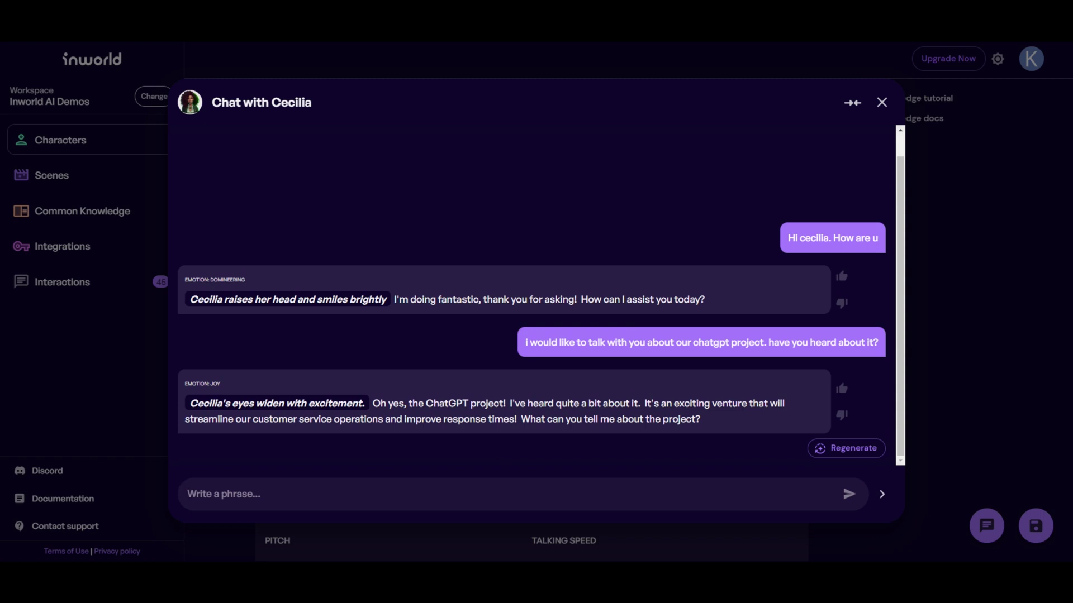
# - Tell the character you hope customers will have less wait time and get help quicker, and ask what they might think about this
pyautogui.write('fr')
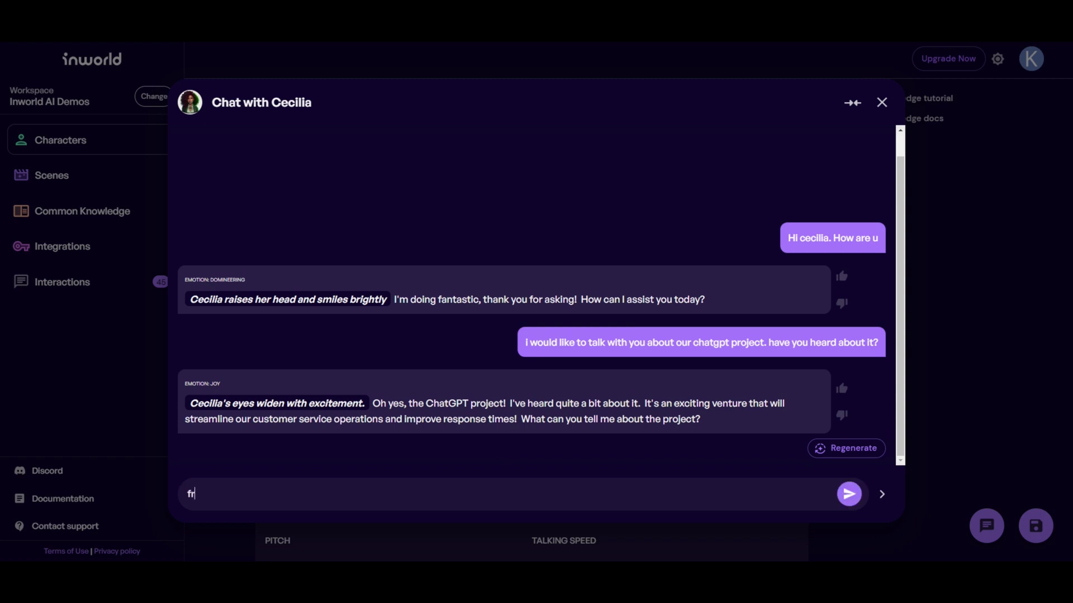
pyautogui.write('om a customer perspective')
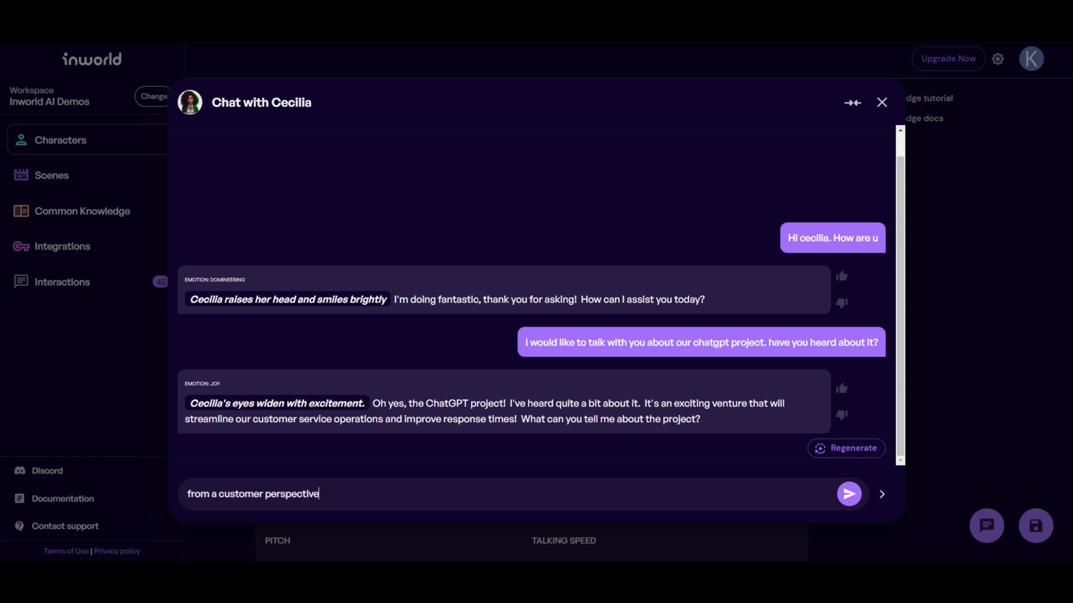
pyautogui.write(', we are hoping they will have l')
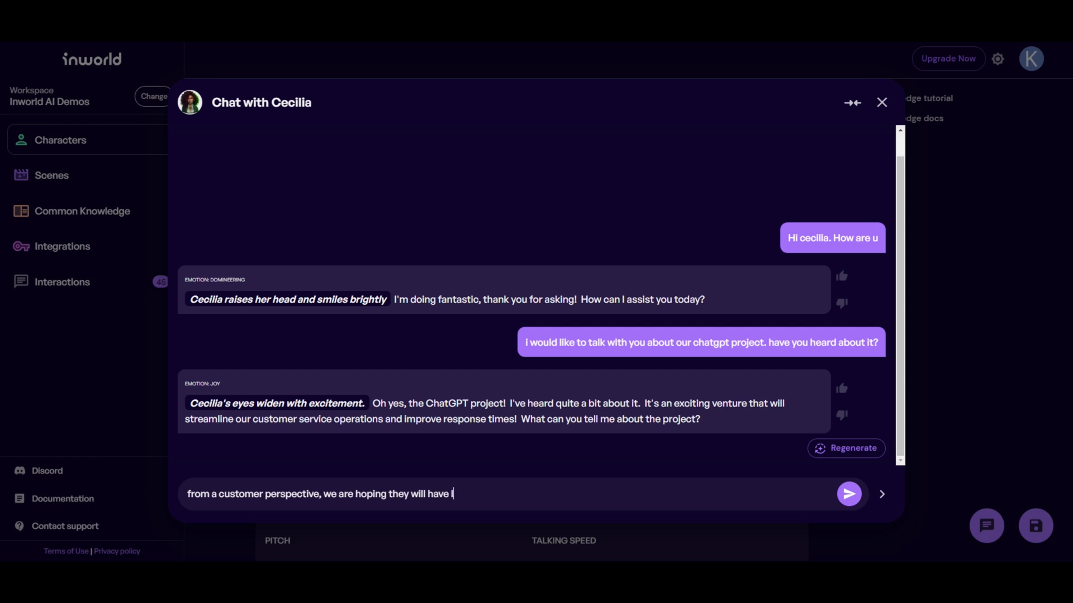
pyautogui.write('ess wait time and can get h')
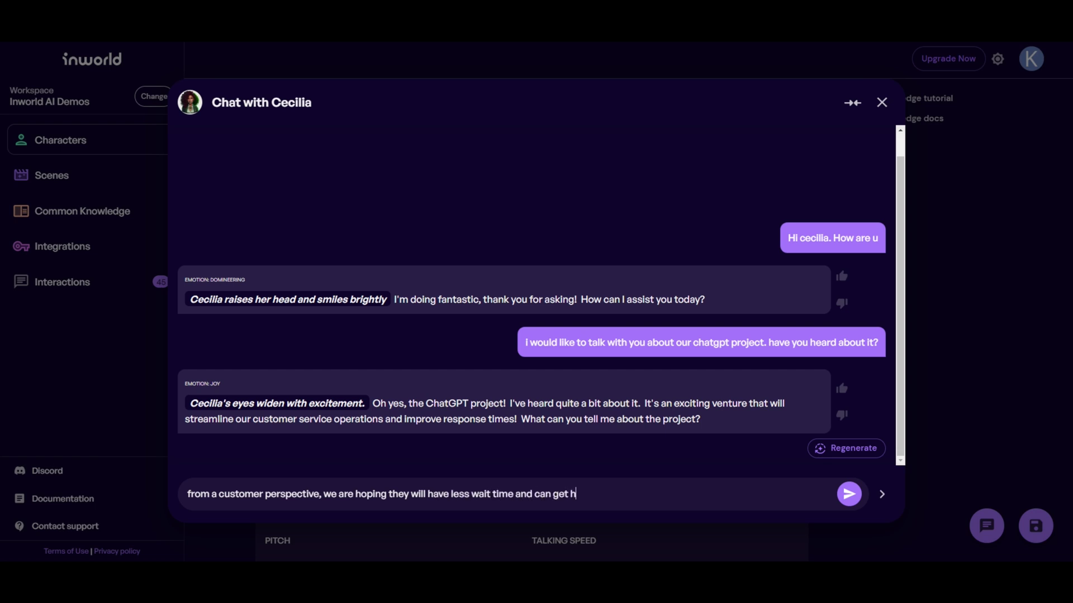
pyautogui.write('elp quicker. what do you think')
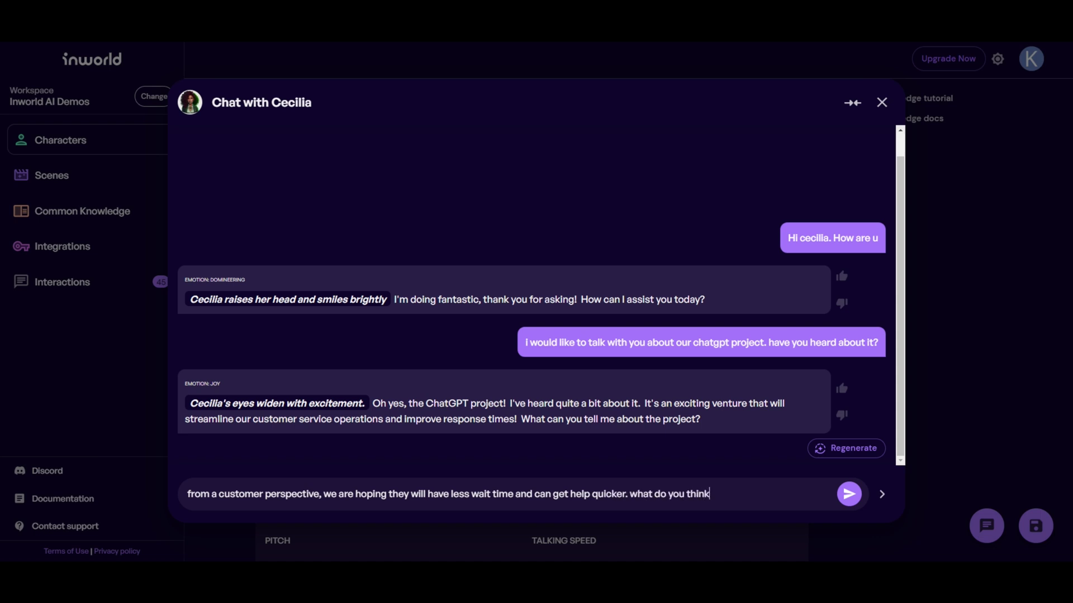
pyautogui.write(' they might think about this?')
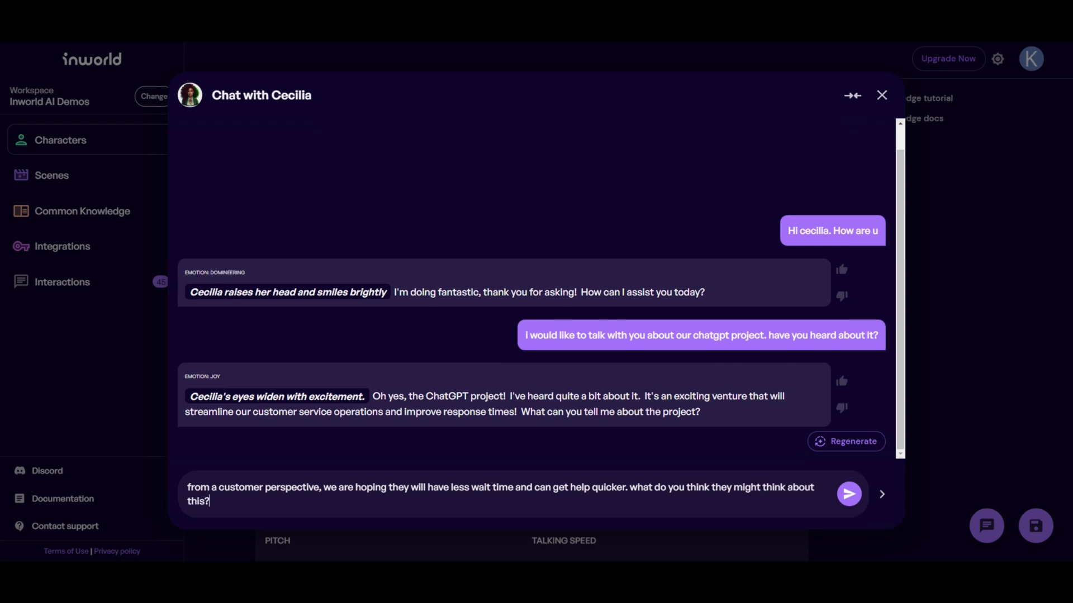
pyautogui.press('Return')
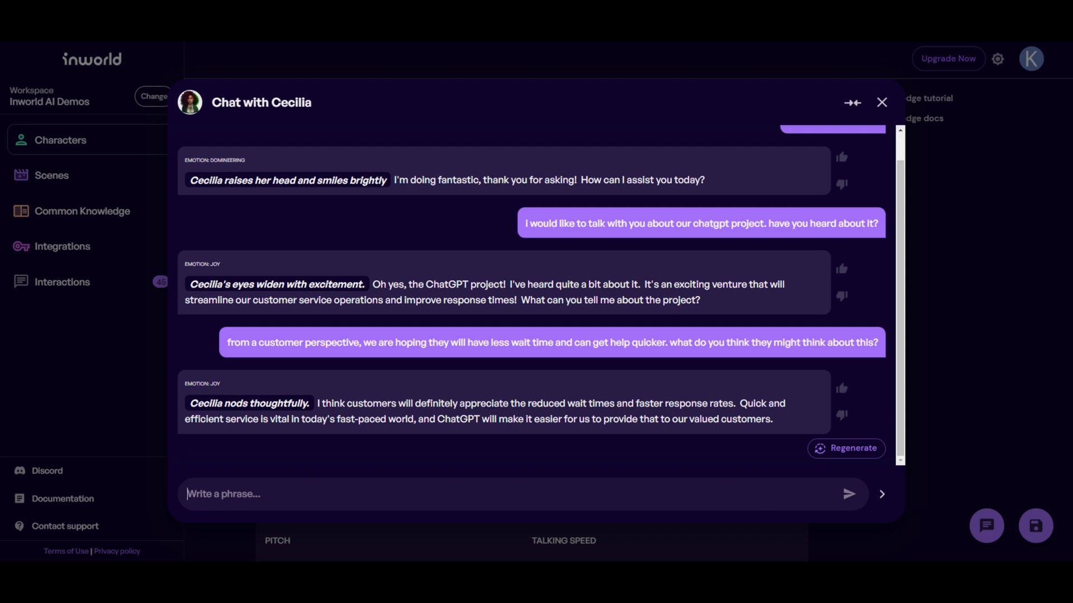
# - Ask the character "what concerns do you have or do you think customers may have?"
pyautogui.write('what conc')
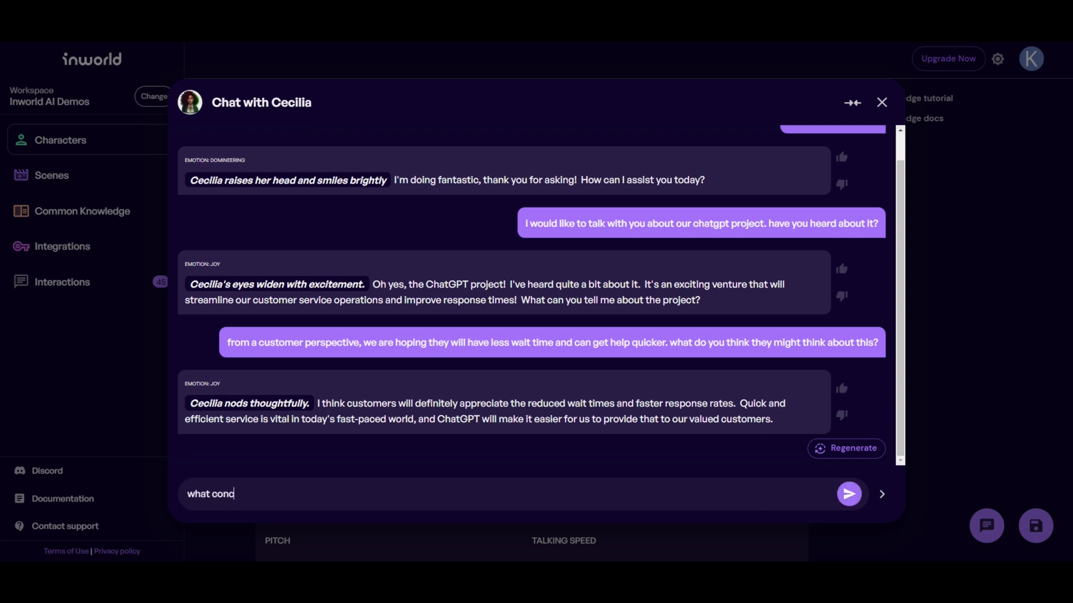
pyautogui.write('erns do you have or do you think customers may have?')
pyautogui.press('Return')
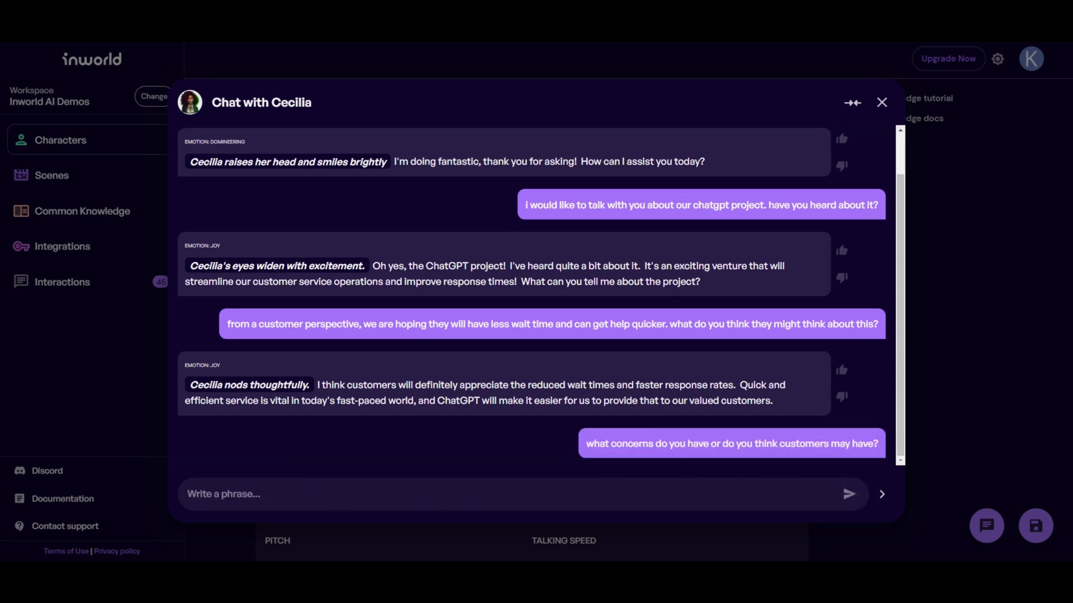